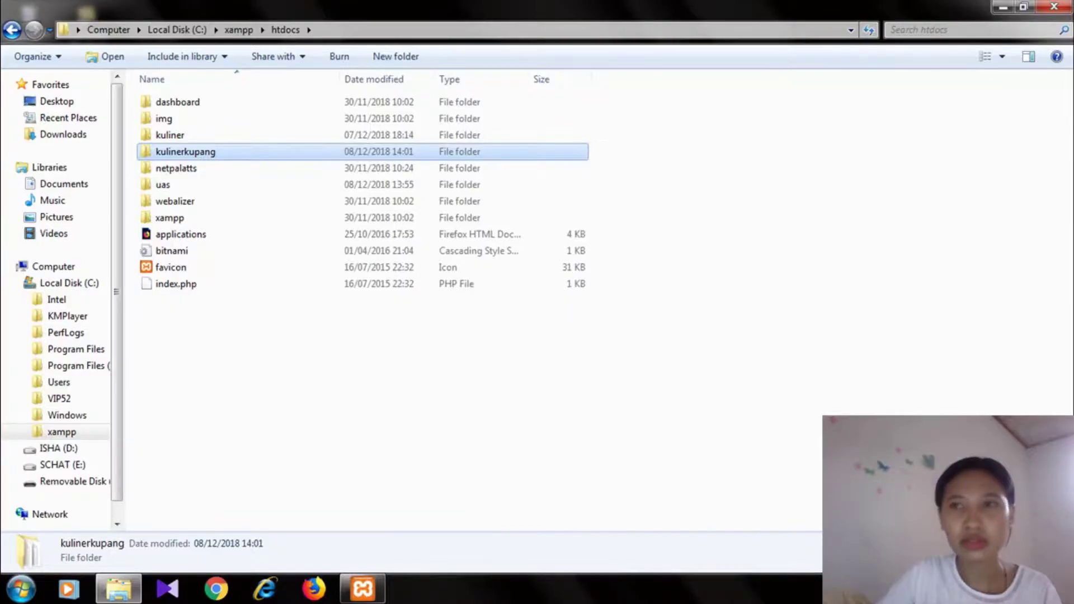
# - Close the Windows Explorer window showing the xampp htdocs folder
pyautogui.click(1054, 7)
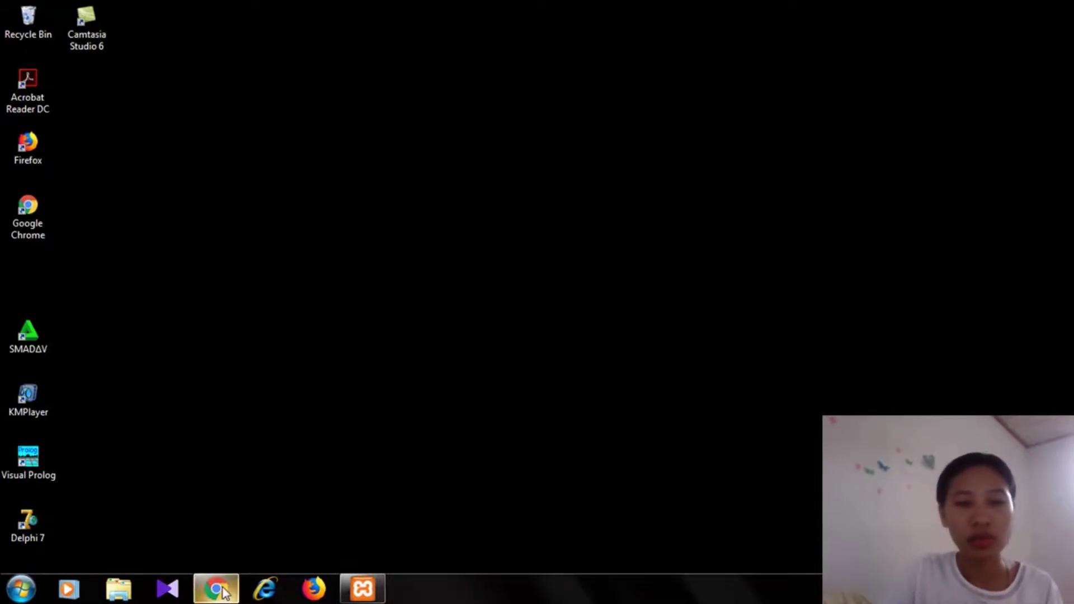
# - Launch Chrome and load localhost/kulinerkupang/index.php to start the PrestaShop installer
pyautogui.click(223, 588)
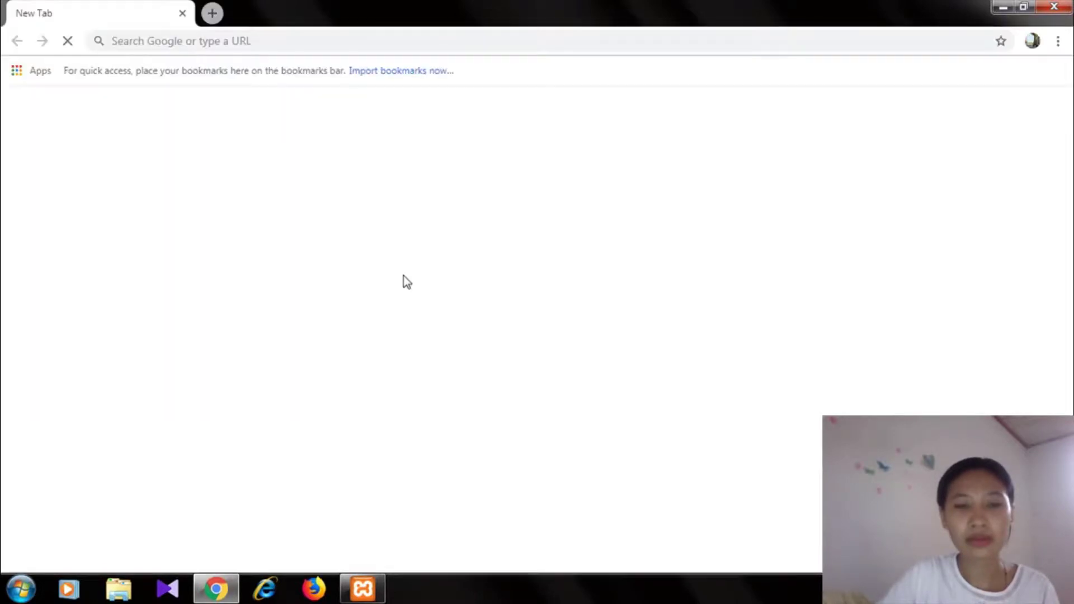
pyautogui.click(310, 42)
pyautogui.write('lo')
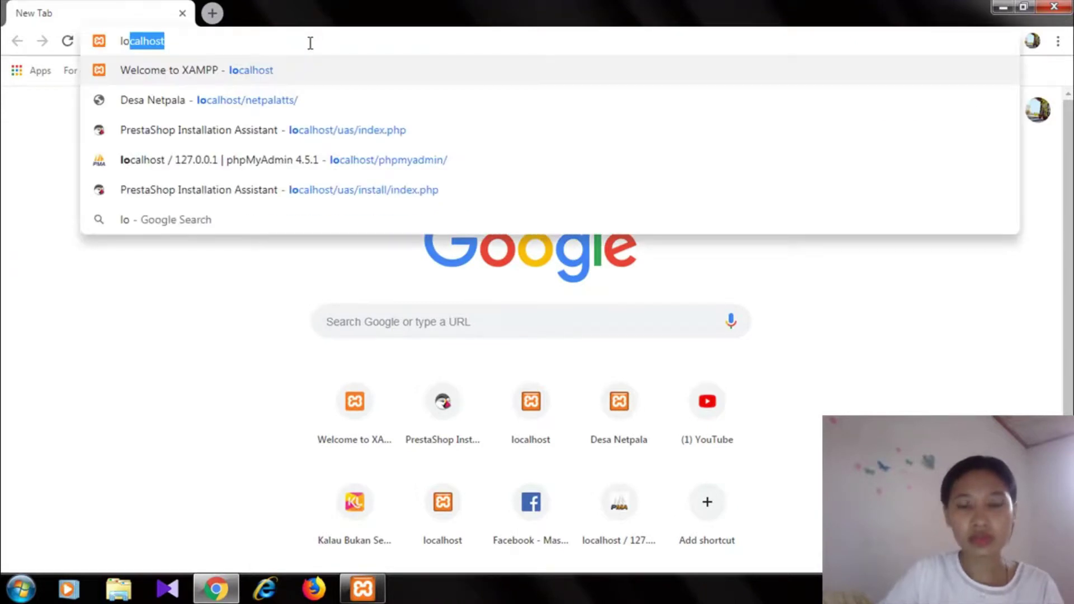
pyautogui.press('End')
pyautogui.write('/')
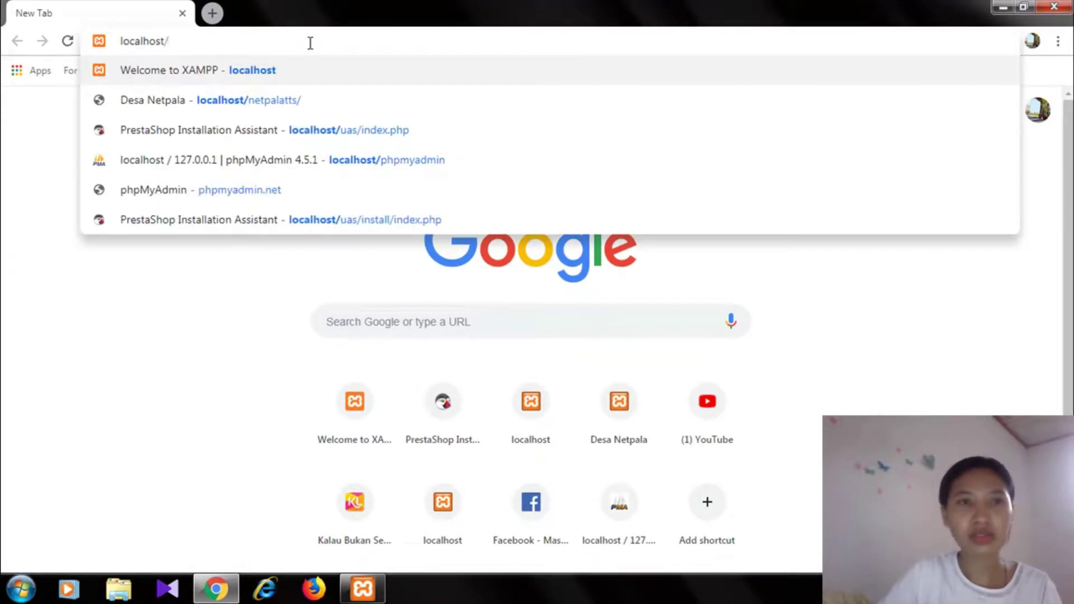
pyautogui.write('ku')
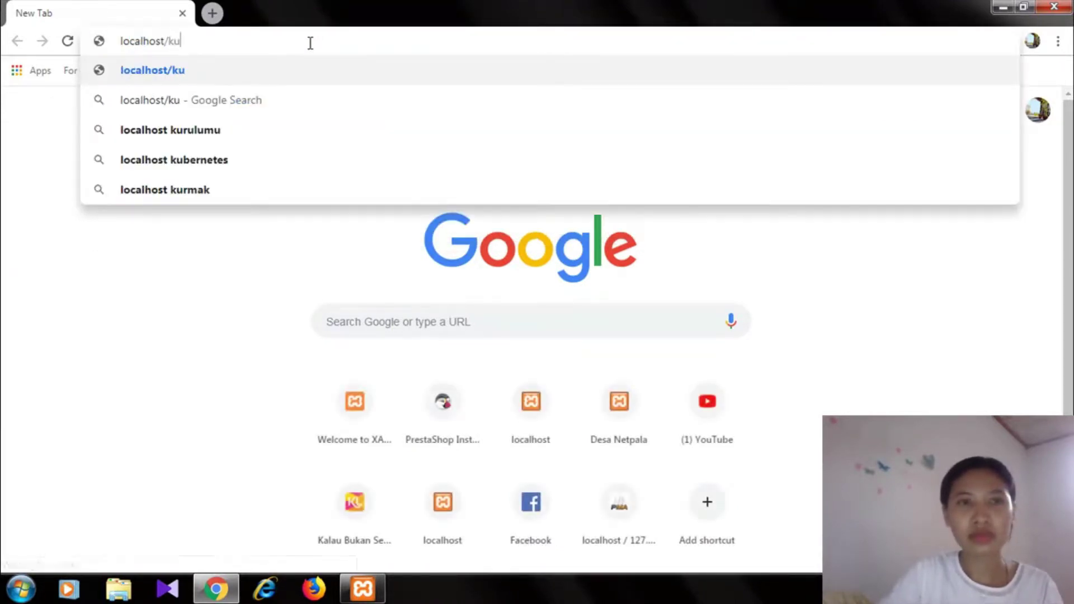
pyautogui.write('lin')
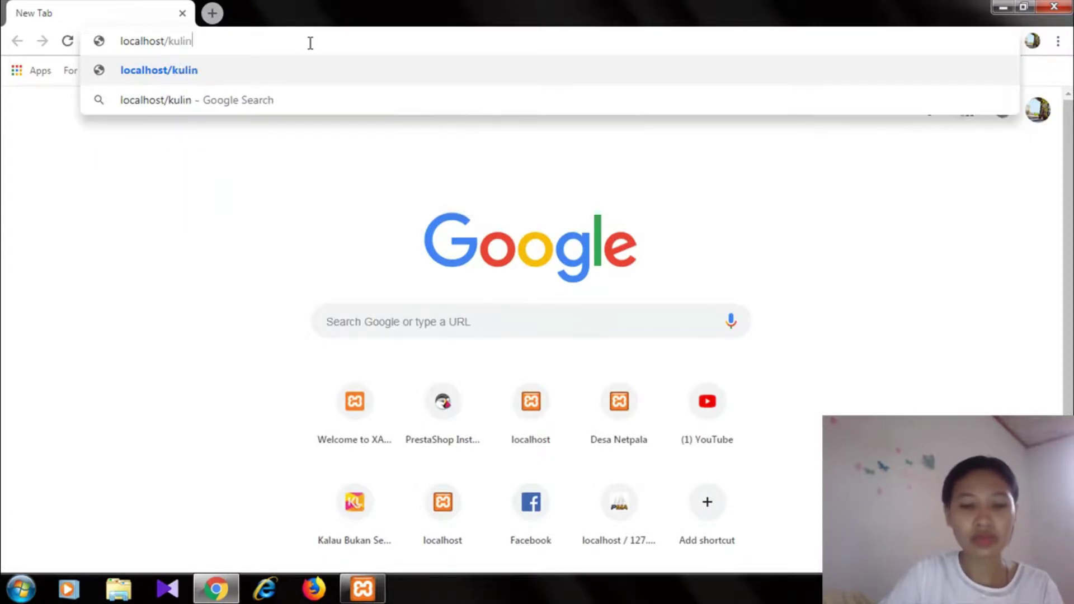
pyautogui.write('erkup')
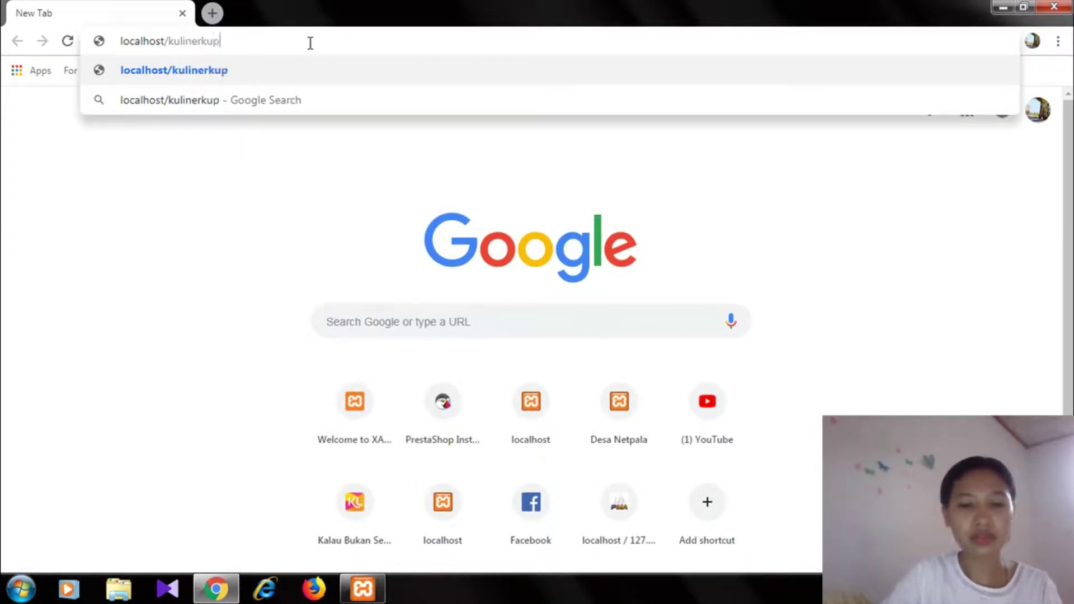
pyautogui.write('ang/')
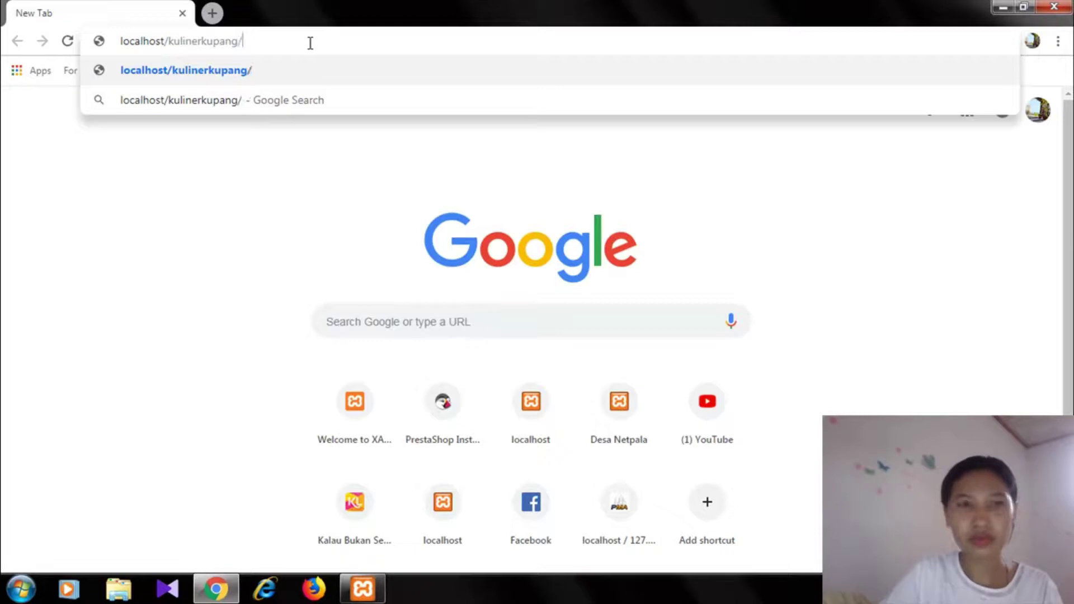
pyautogui.write('in')
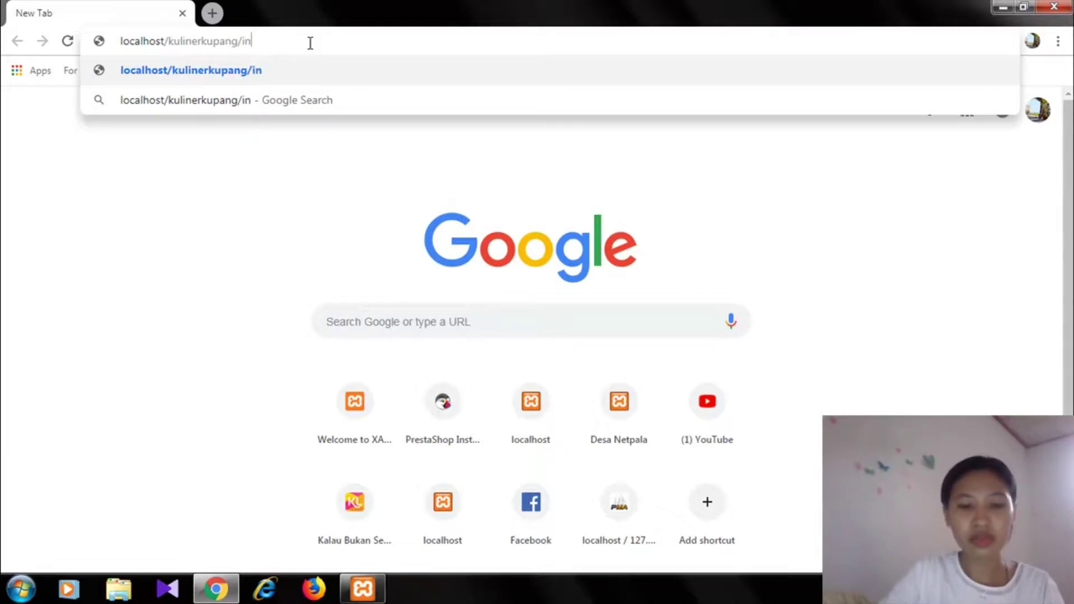
pyautogui.write('dex.php')
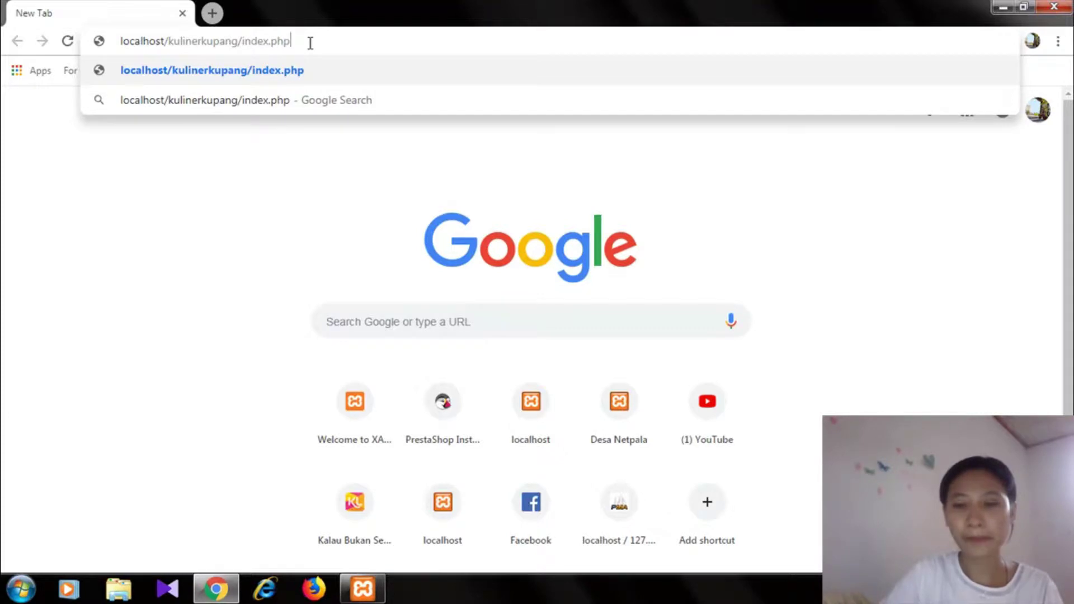
pyautogui.press('Return')
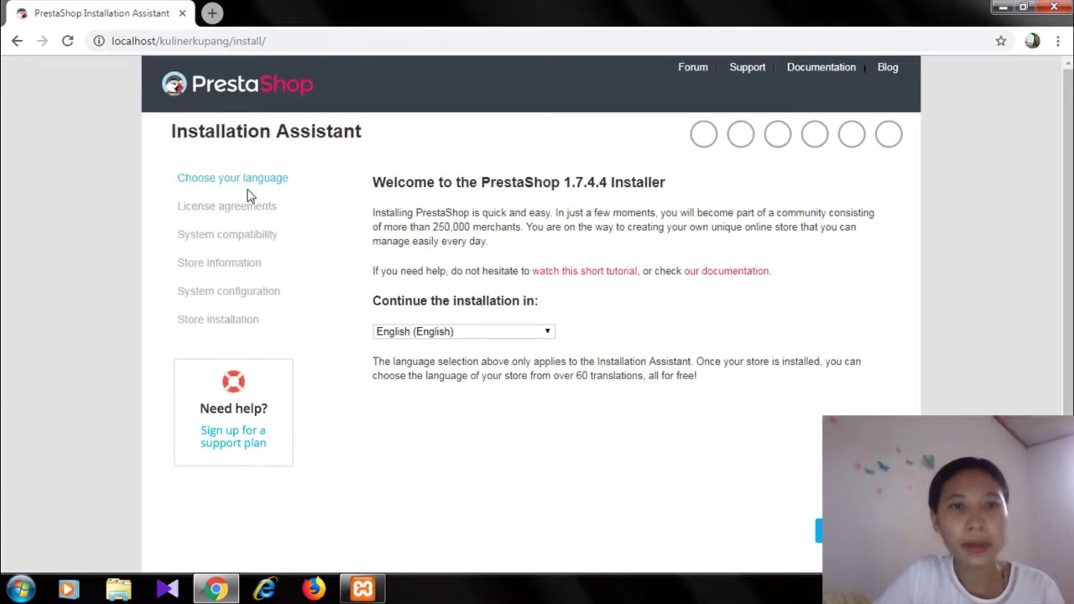
# - Switch the installer language to Indonesia (Indonesia) and move to the license step
pyautogui.click(548, 333)
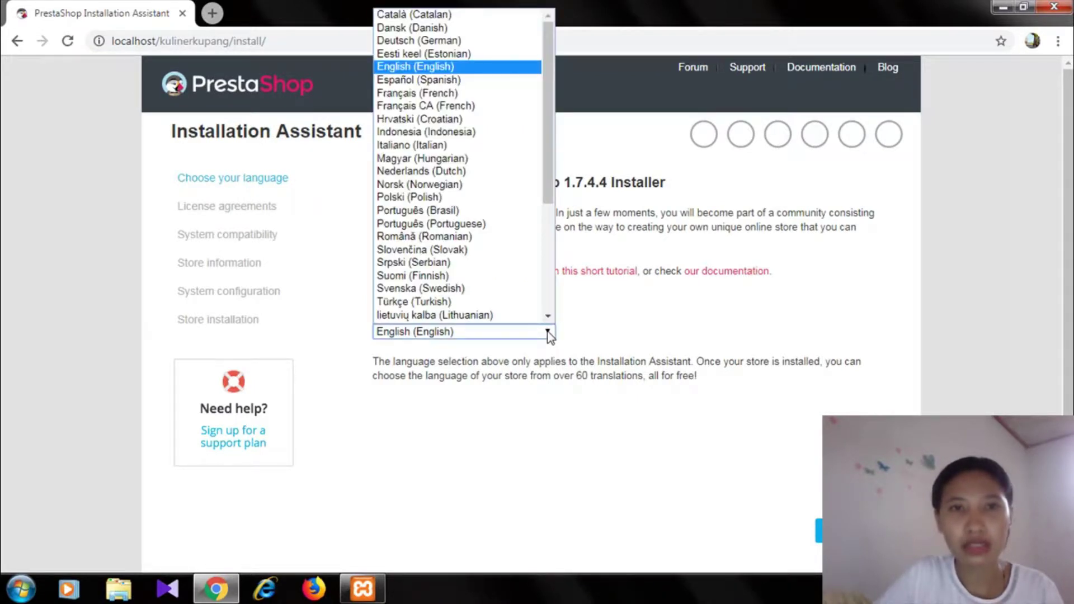
pyautogui.press('i')
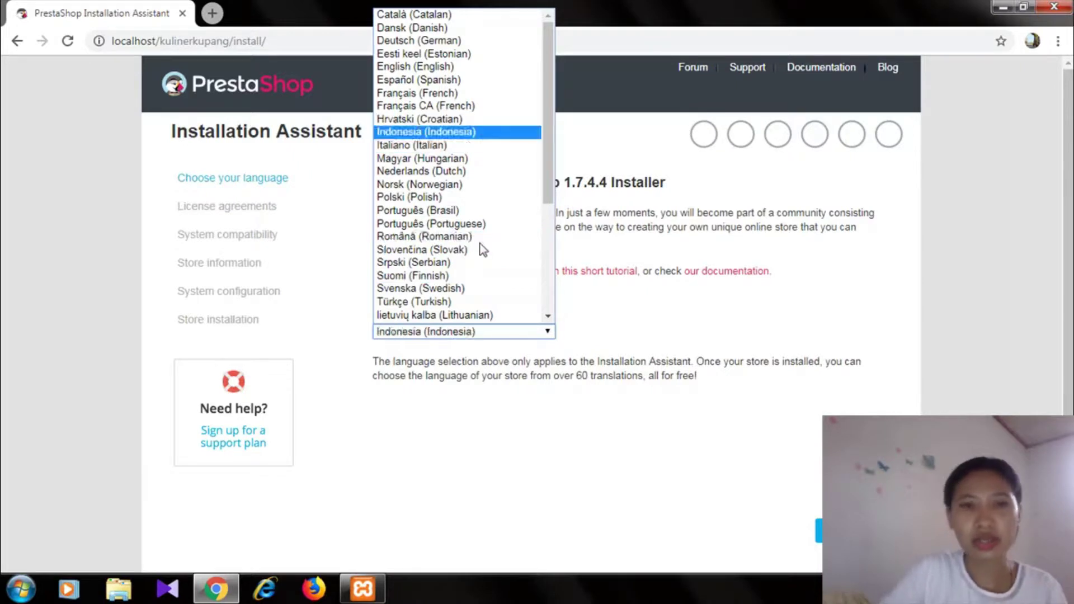
pyautogui.click(455, 132)
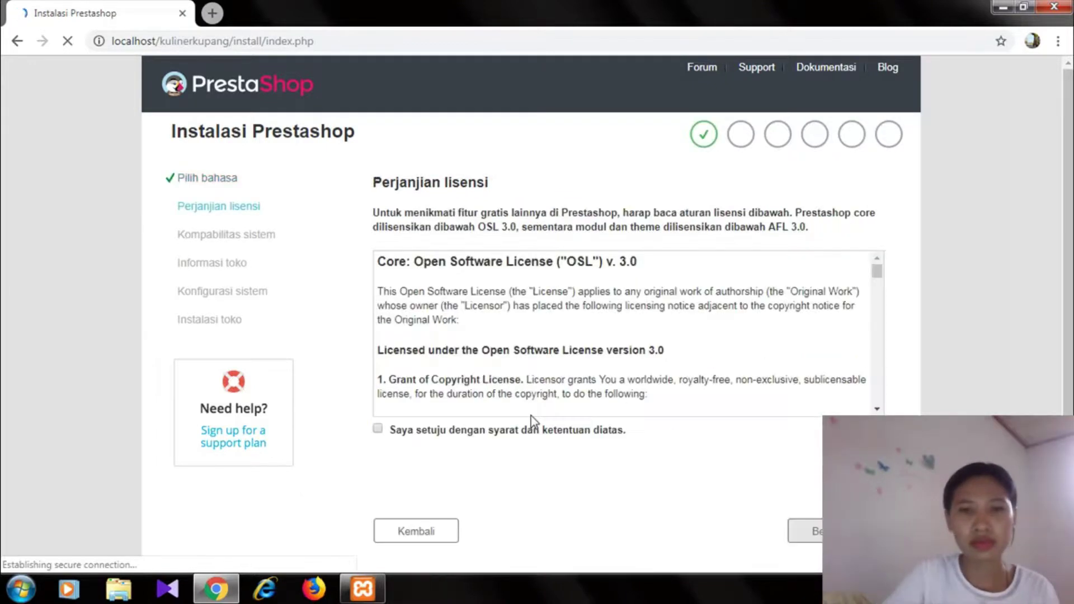
# - Accept the license terms and continue to the store information form
pyautogui.click(401, 431)
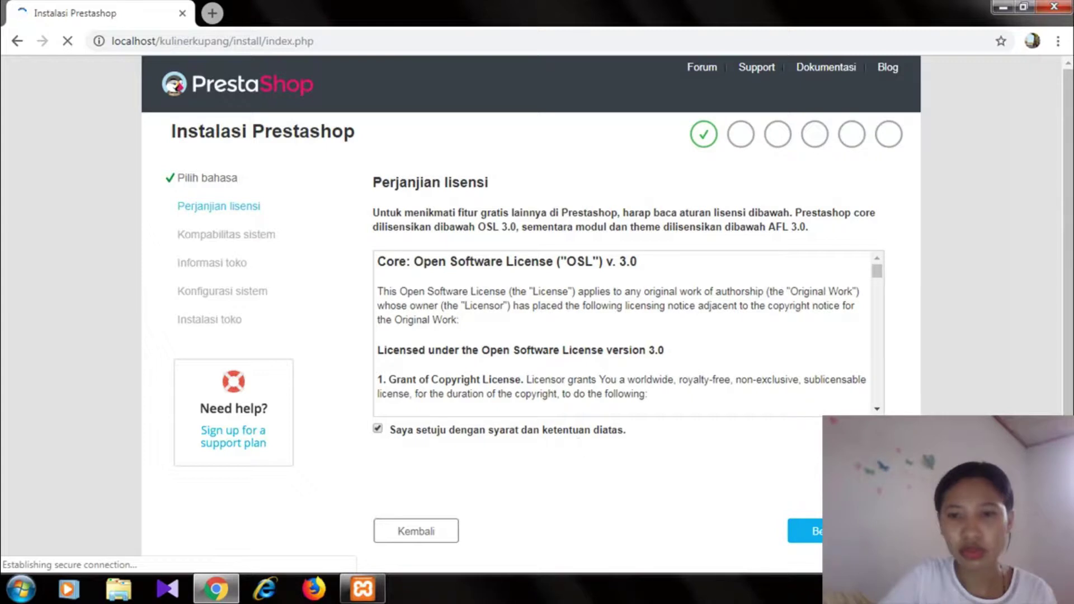
pyautogui.click(806, 531)
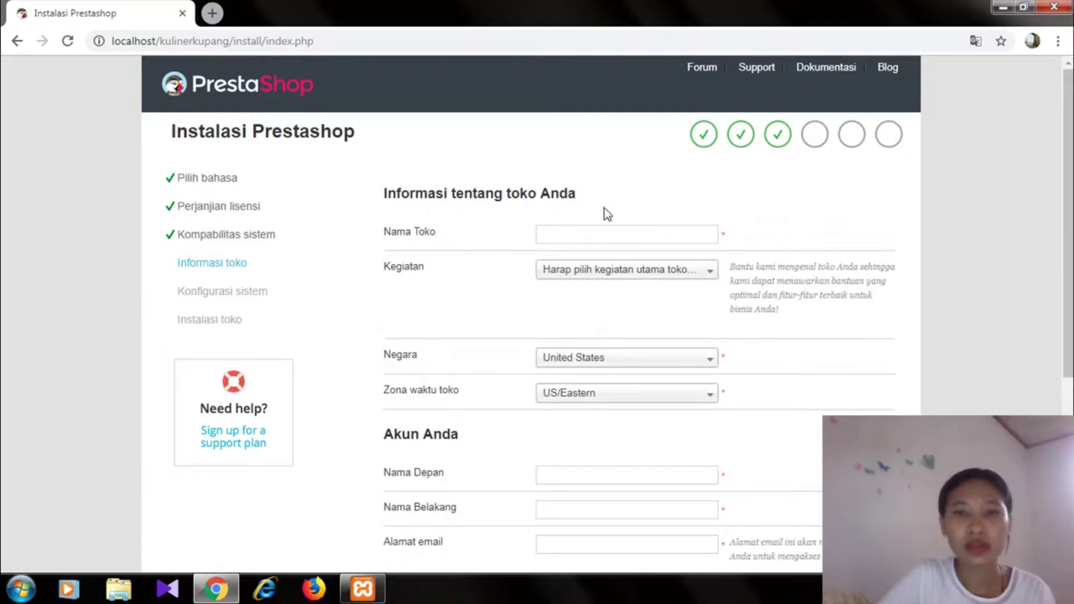
# - Enter 'Kuliner Kupang' as the store name
pyautogui.click(591, 236)
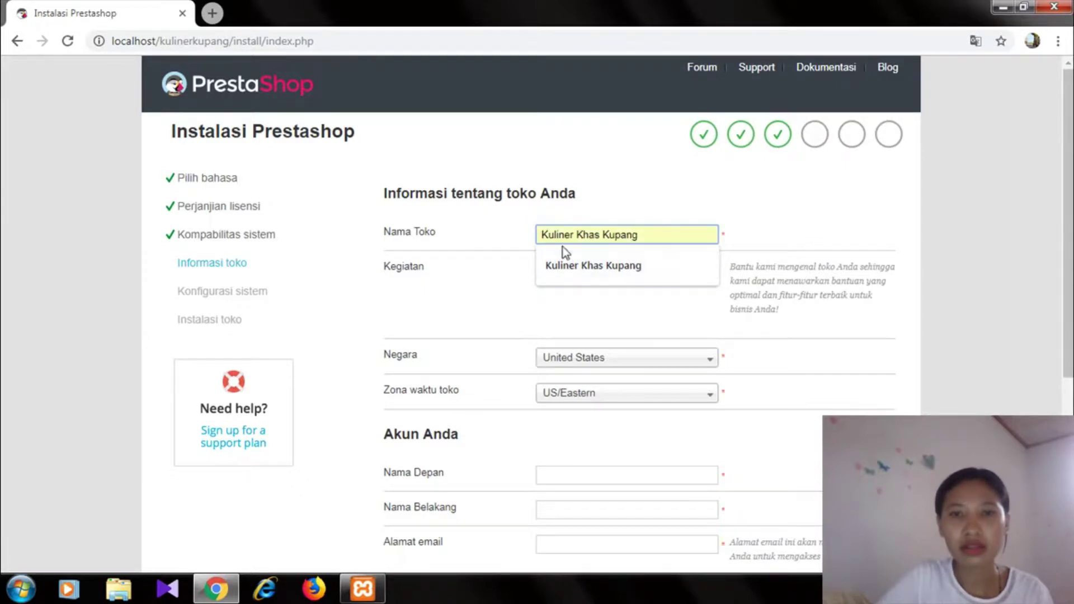
pyautogui.write('Ku')
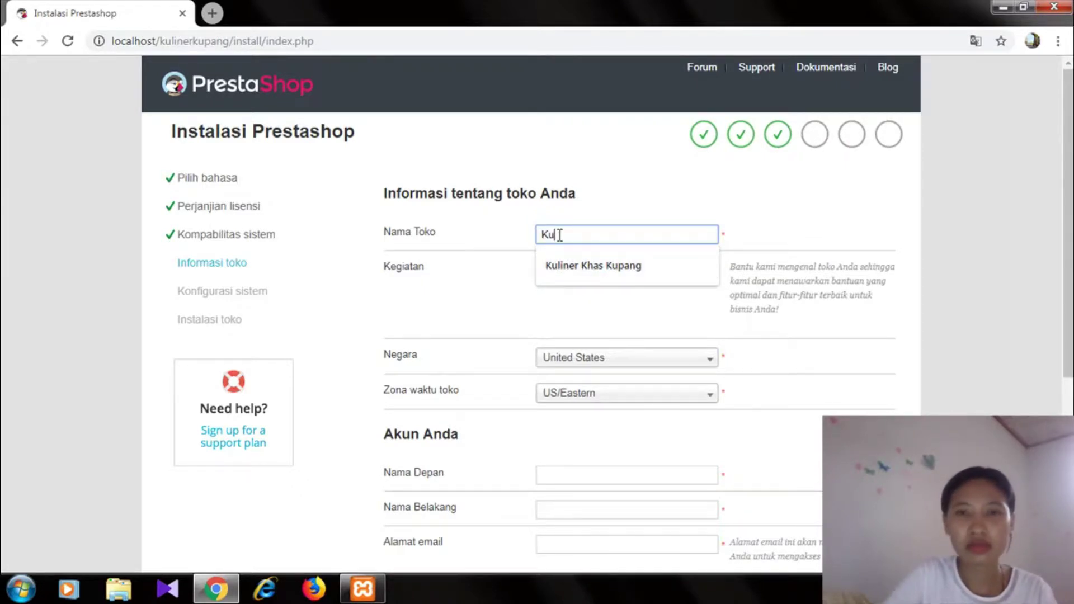
pyautogui.write('liner ')
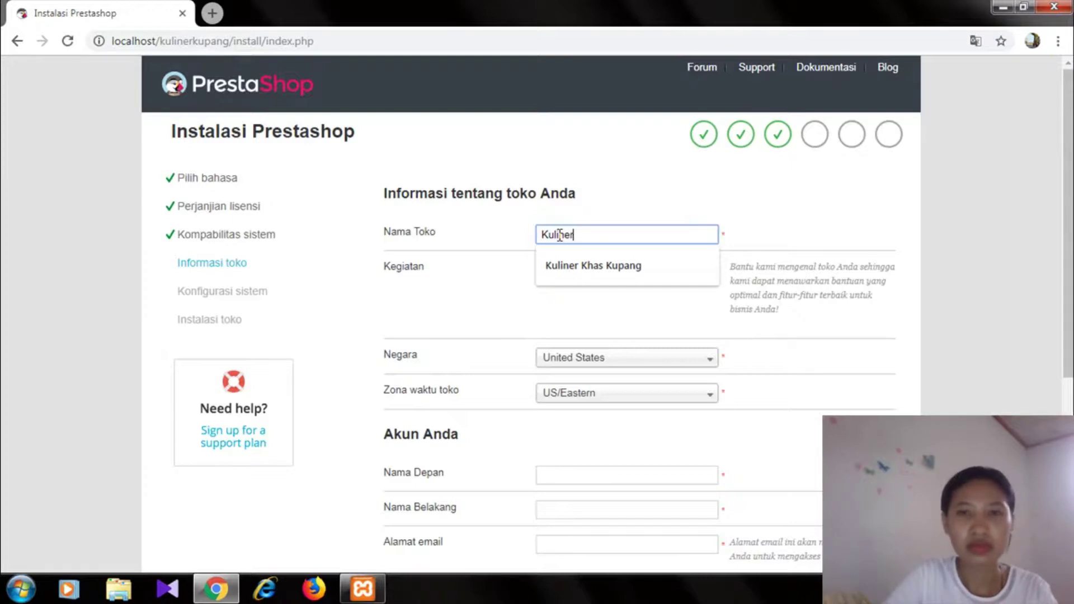
pyautogui.write('Khas')
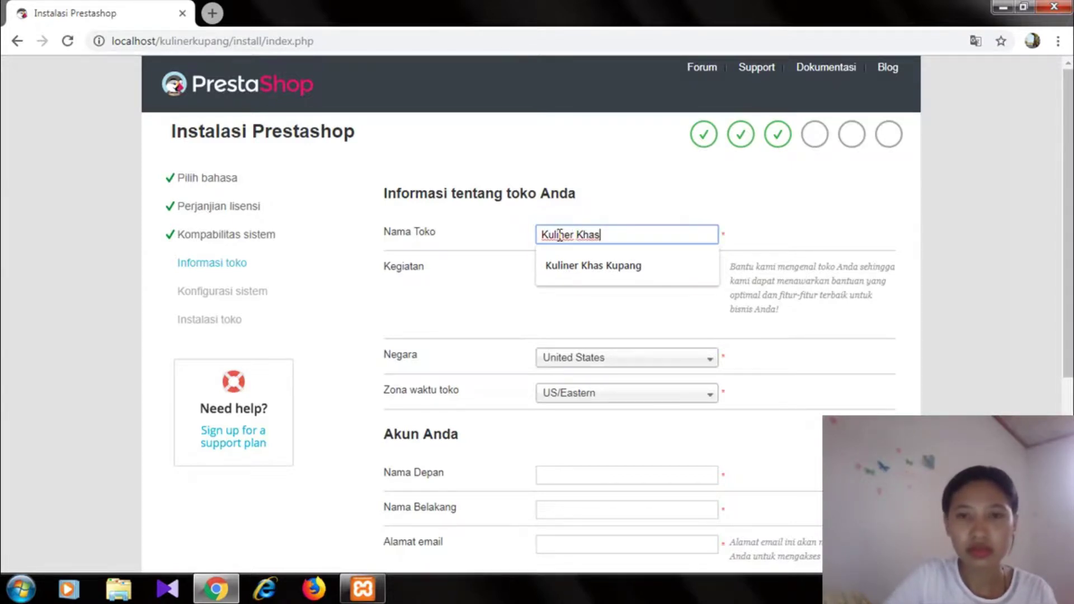
pyautogui.press('BackSpace')
pyautogui.press('BackSpace')
pyautogui.press('BackSpace')
pyautogui.press('BackSpace')
pyautogui.press('BackSpace')
pyautogui.press('BackSpace')
pyautogui.write('Kupan')
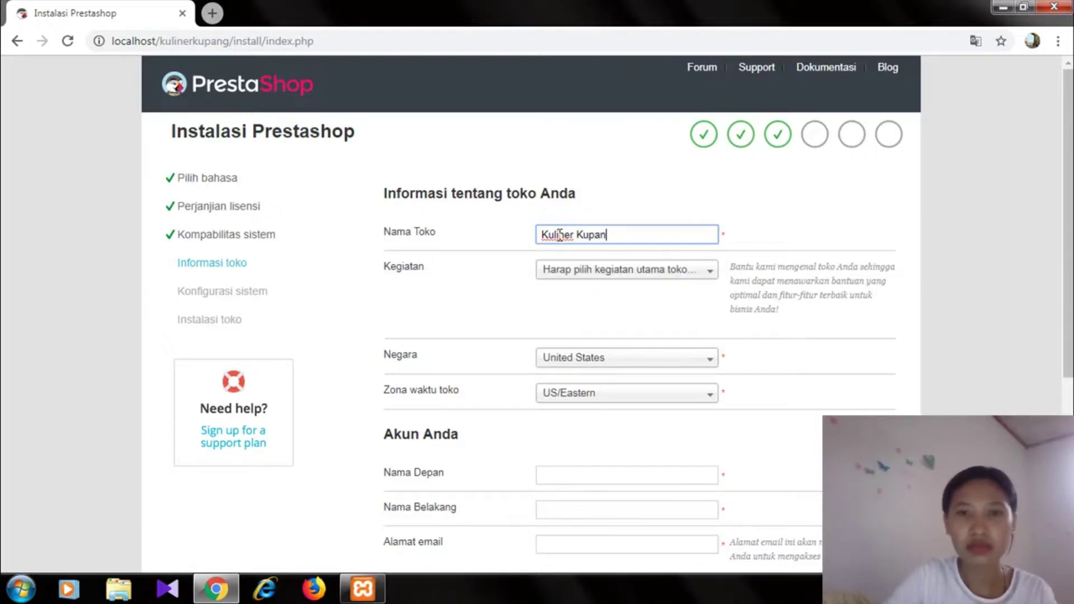
pyautogui.write('g')
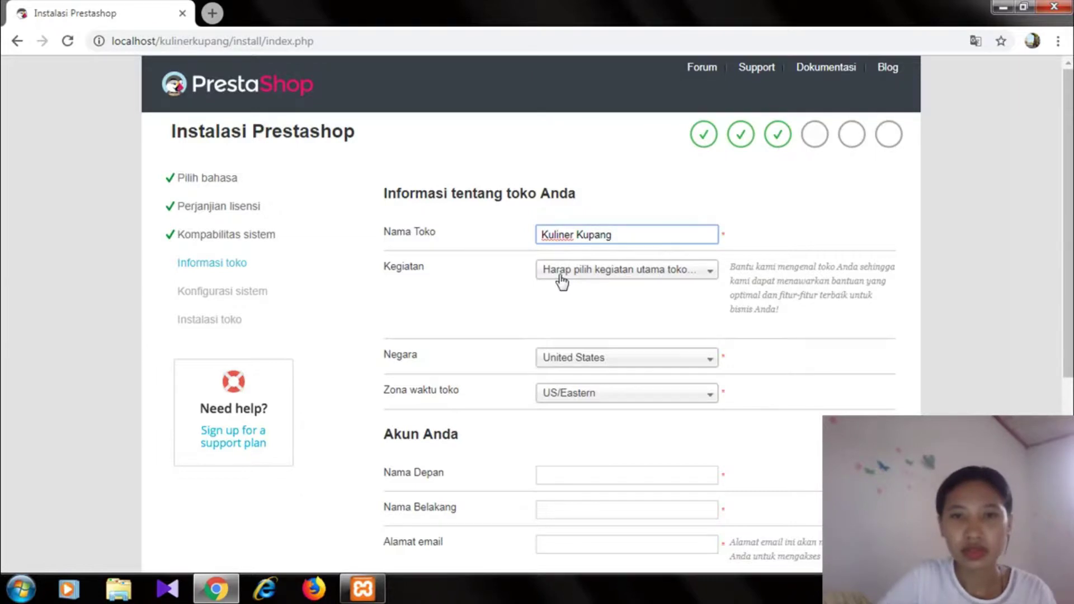
# - Set activity to Makanan dan minuman, country to Indonesia and time zone to Asia/Bangkok
pyautogui.click(561, 273)
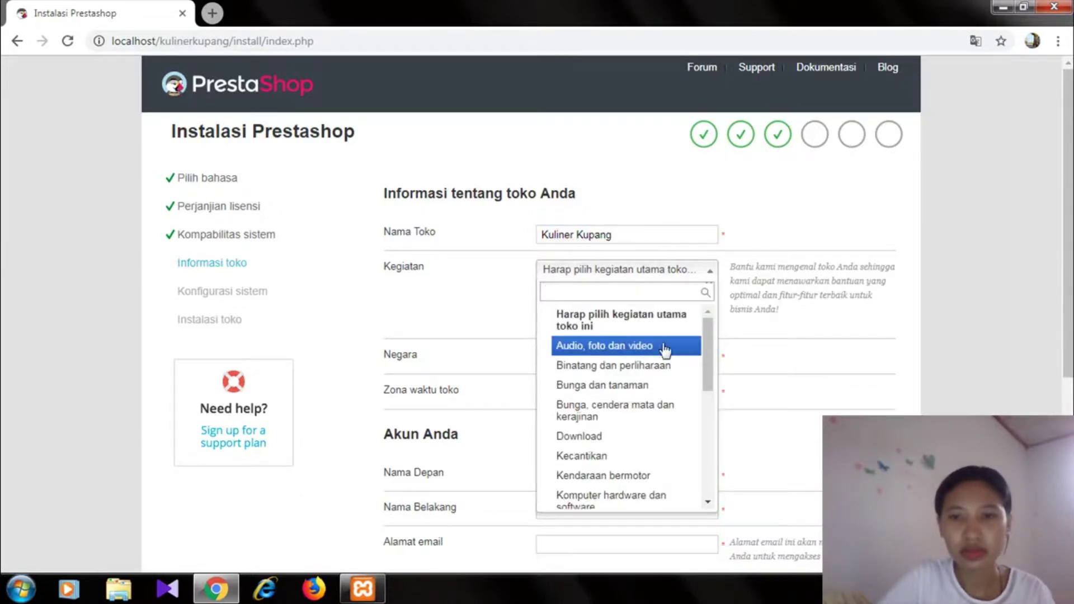
pyautogui.moveTo(707, 347); pyautogui.dragTo(702, 394)
pyautogui.click(624, 443)
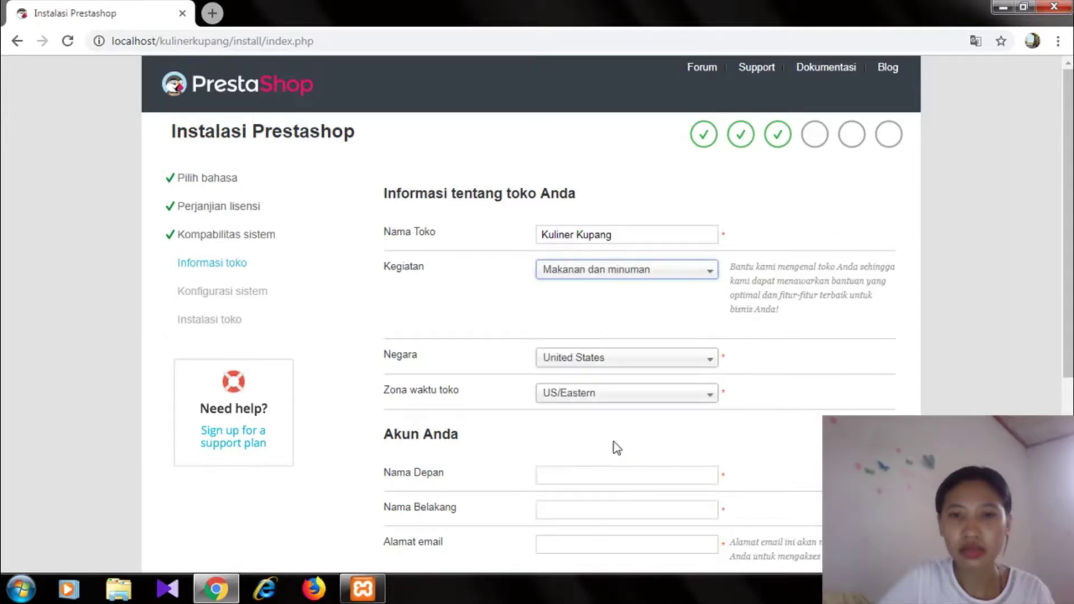
pyautogui.click(568, 368)
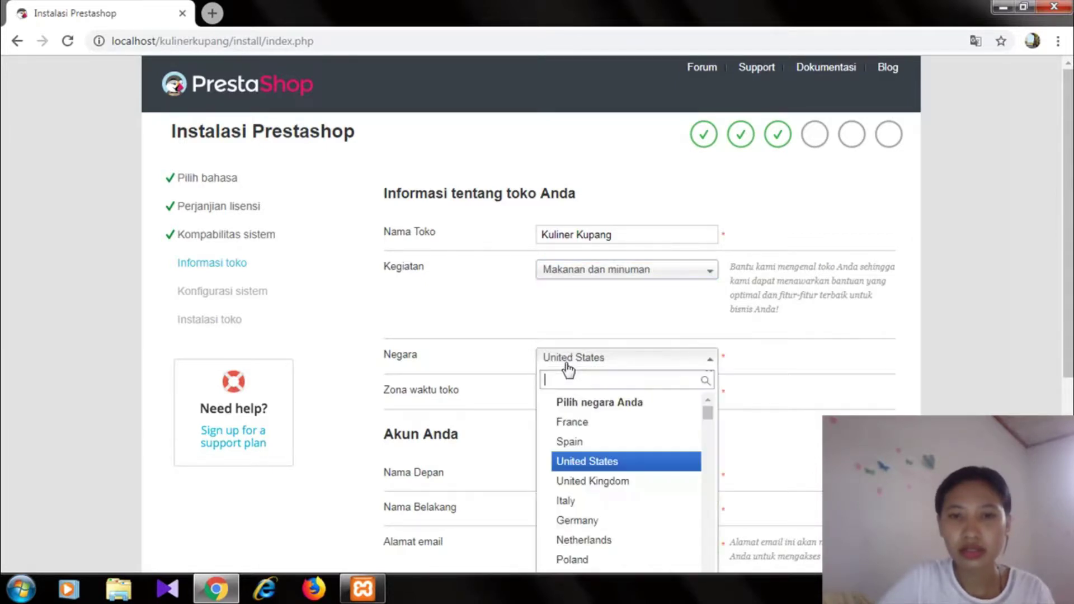
pyautogui.write('i')
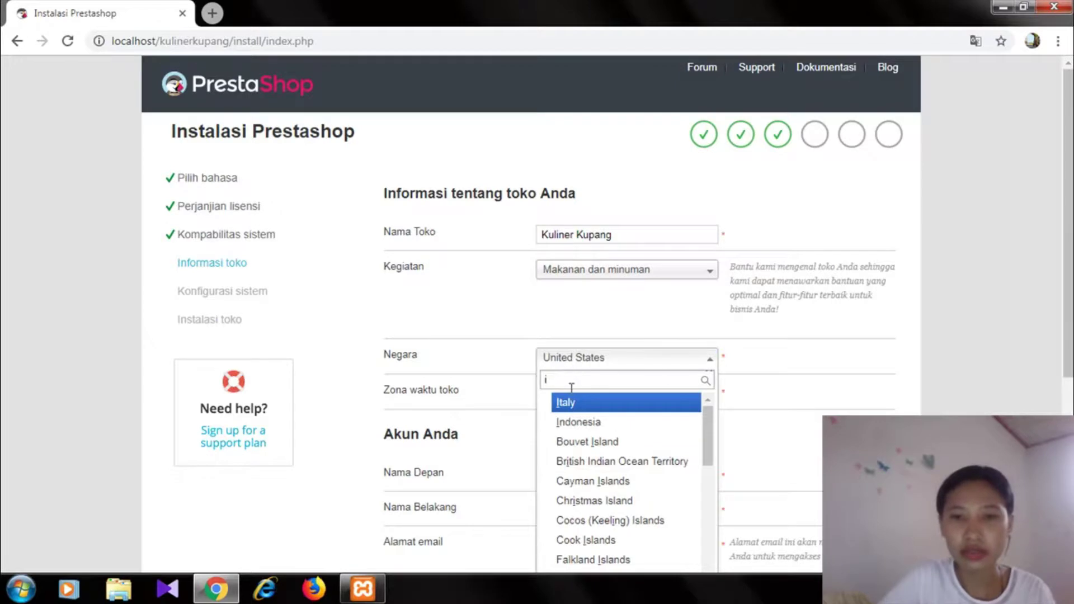
pyautogui.click(568, 426)
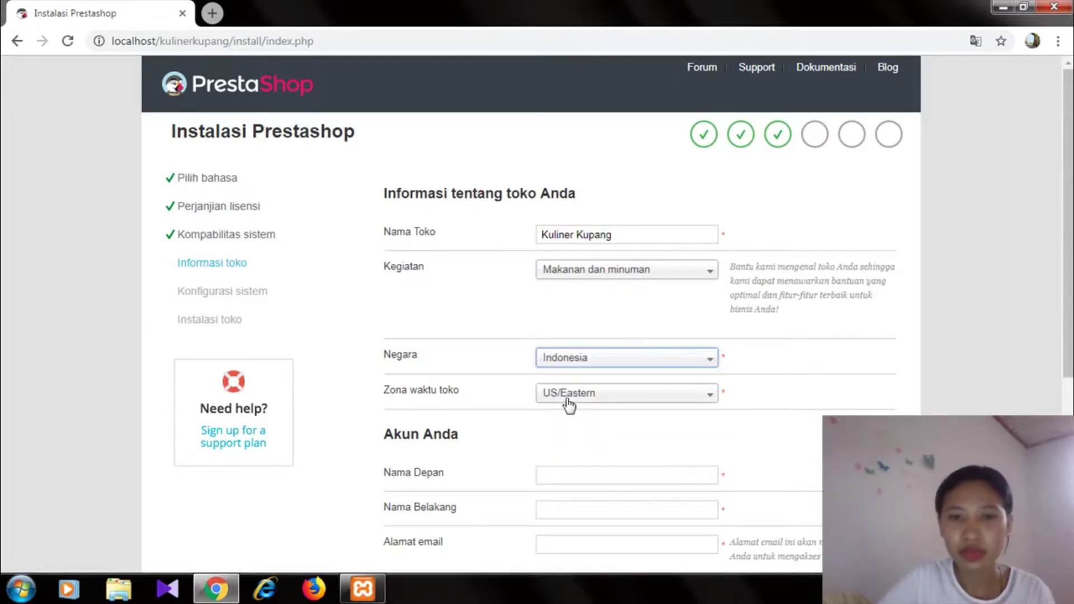
pyautogui.click(569, 403)
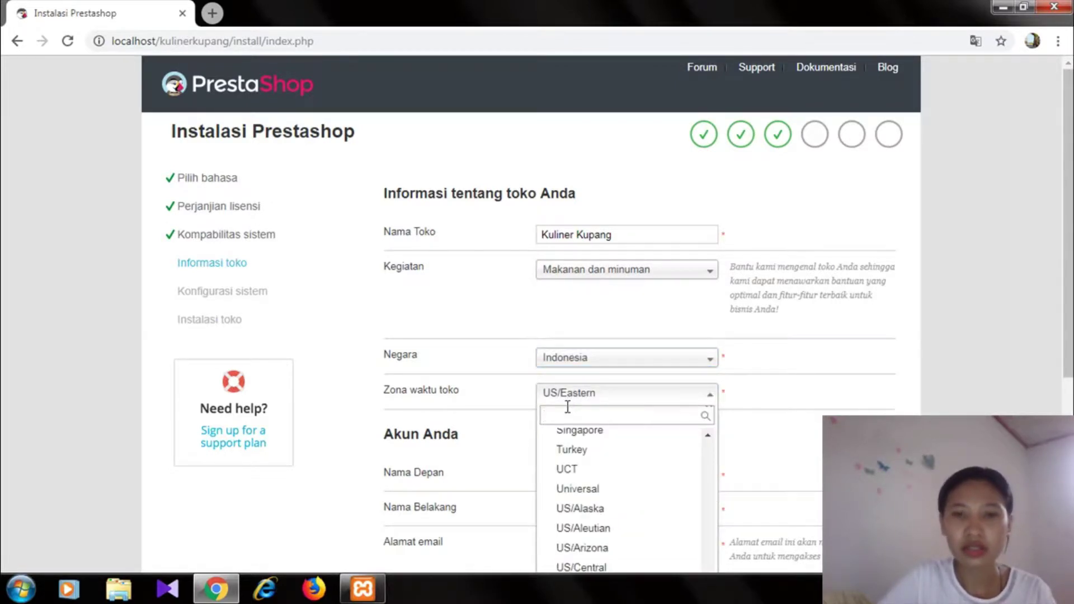
pyautogui.write('asia/b')
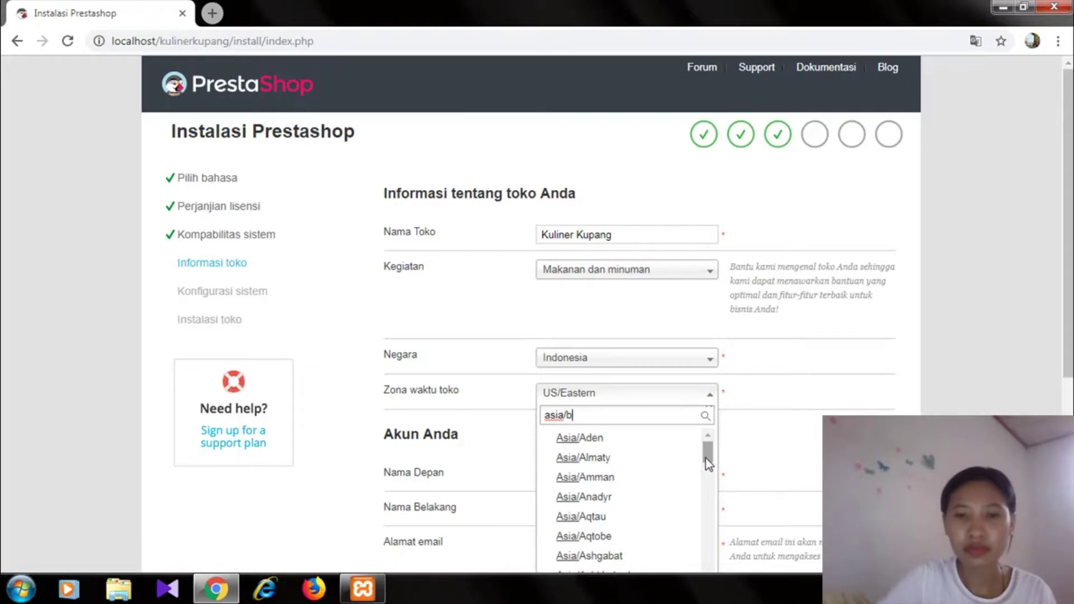
pyautogui.click(601, 506)
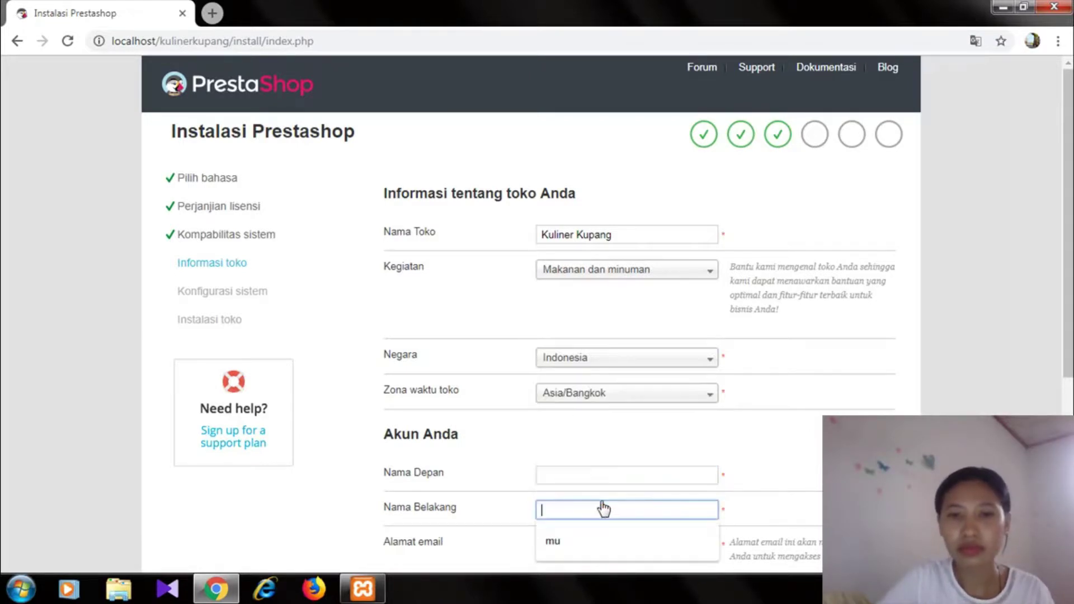
# - Fill in the owner's first and last name using the saved suggestions
pyautogui.click(584, 476)
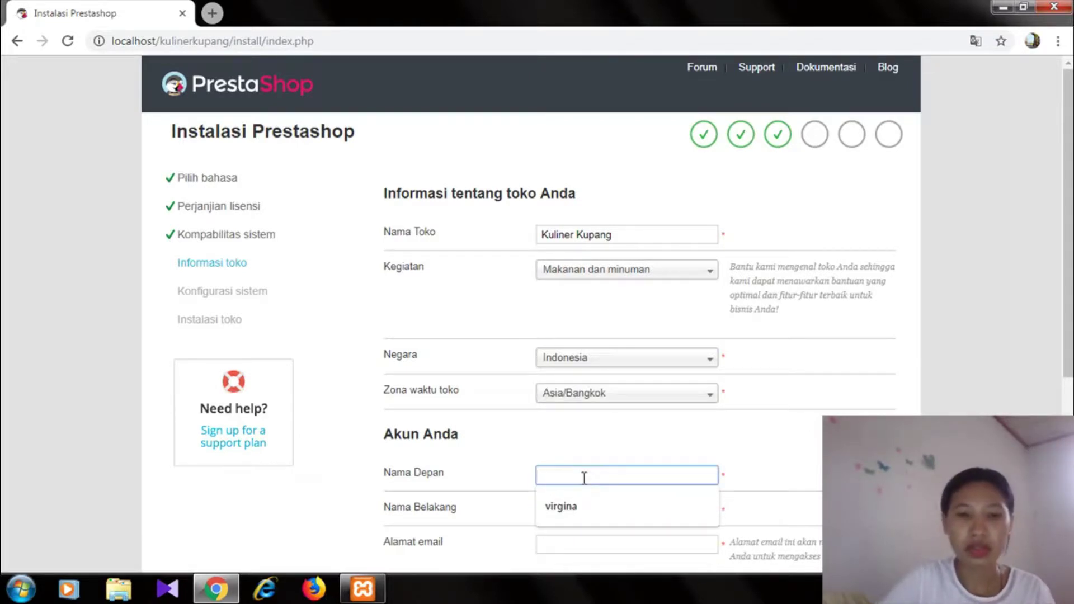
pyautogui.write('v')
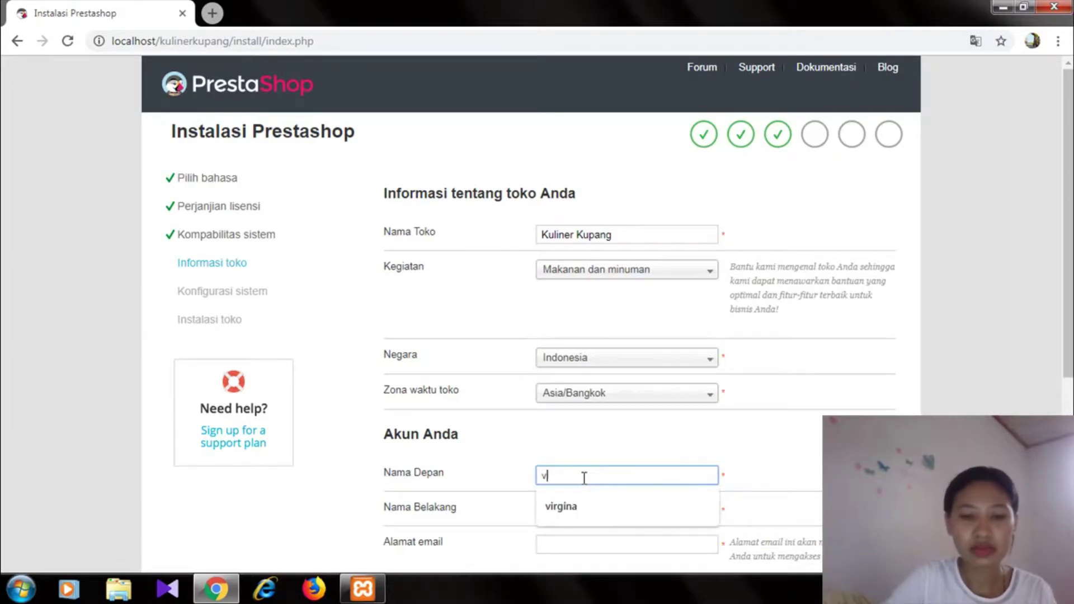
pyautogui.write('irgina')
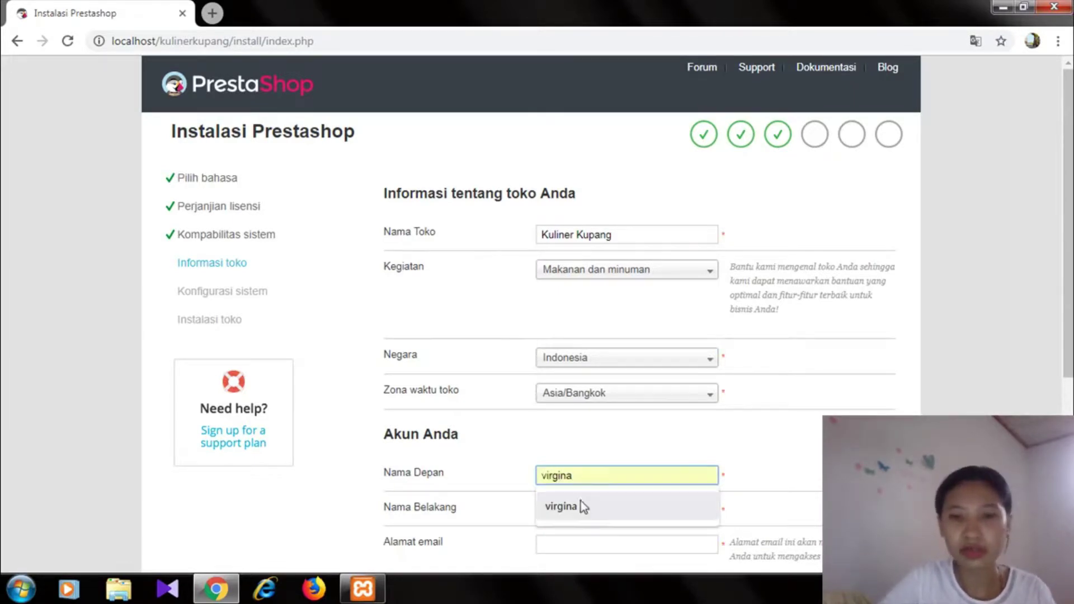
pyautogui.click(576, 508)
pyautogui.click(561, 513)
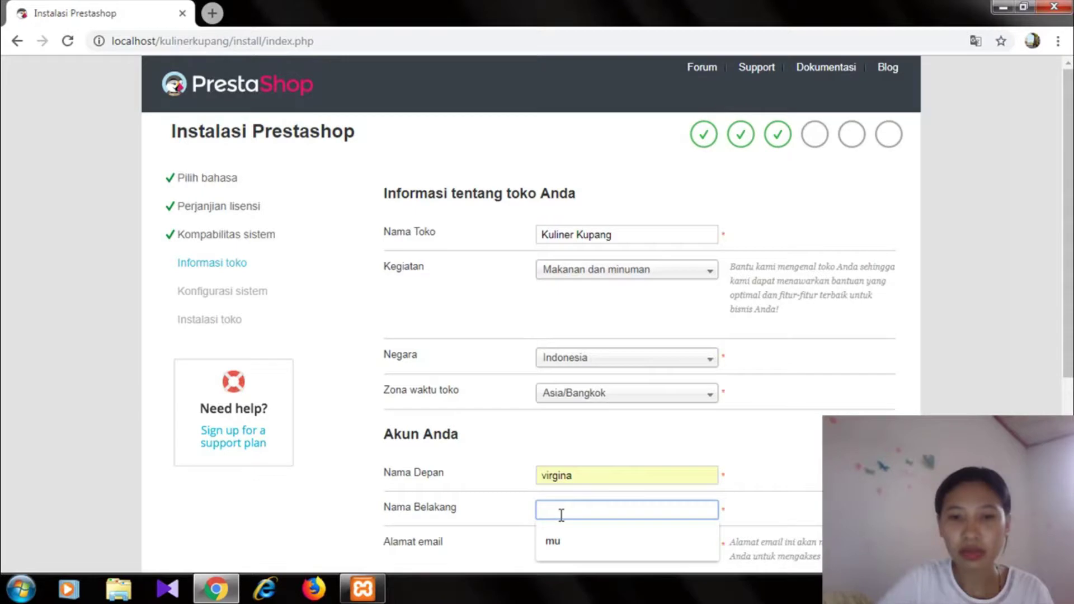
pyautogui.click(548, 540)
# - Enter the store owner's e-mail address, completing it from the saved suggestion
pyautogui.click(548, 550)
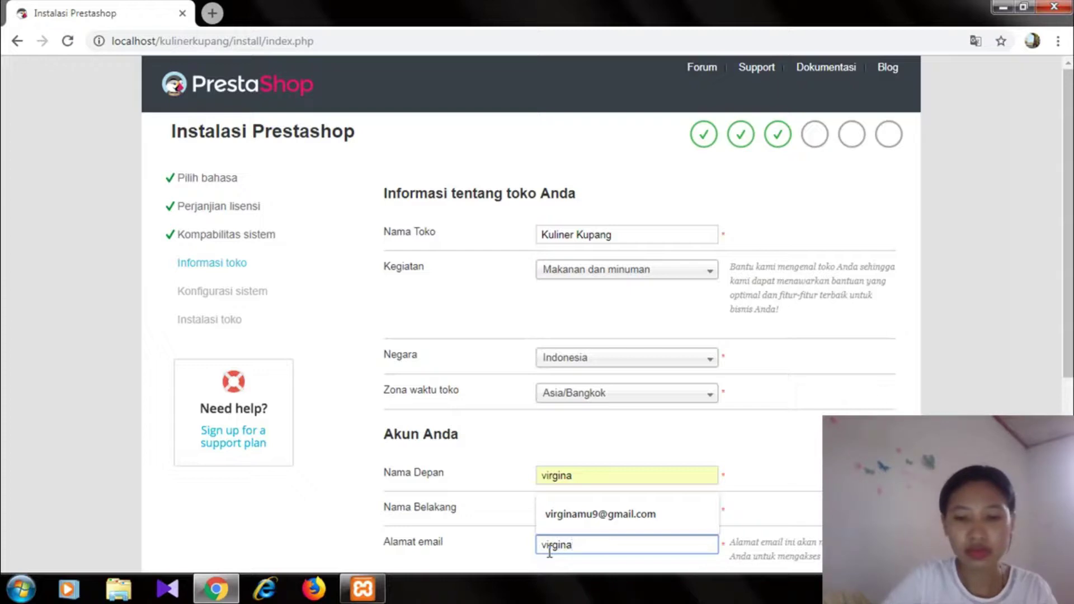
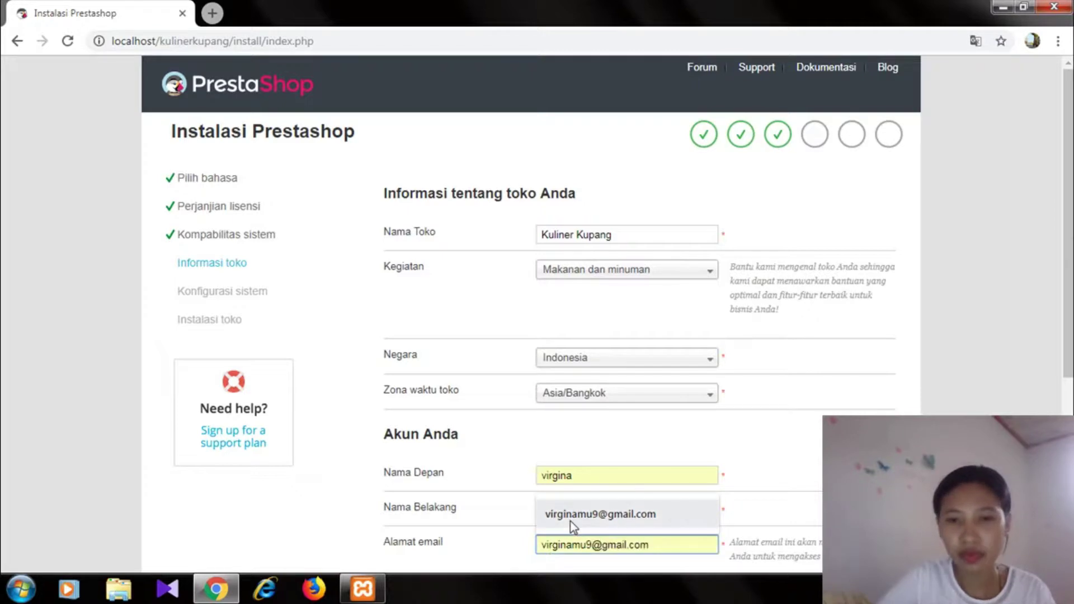
pyautogui.click(569, 521)
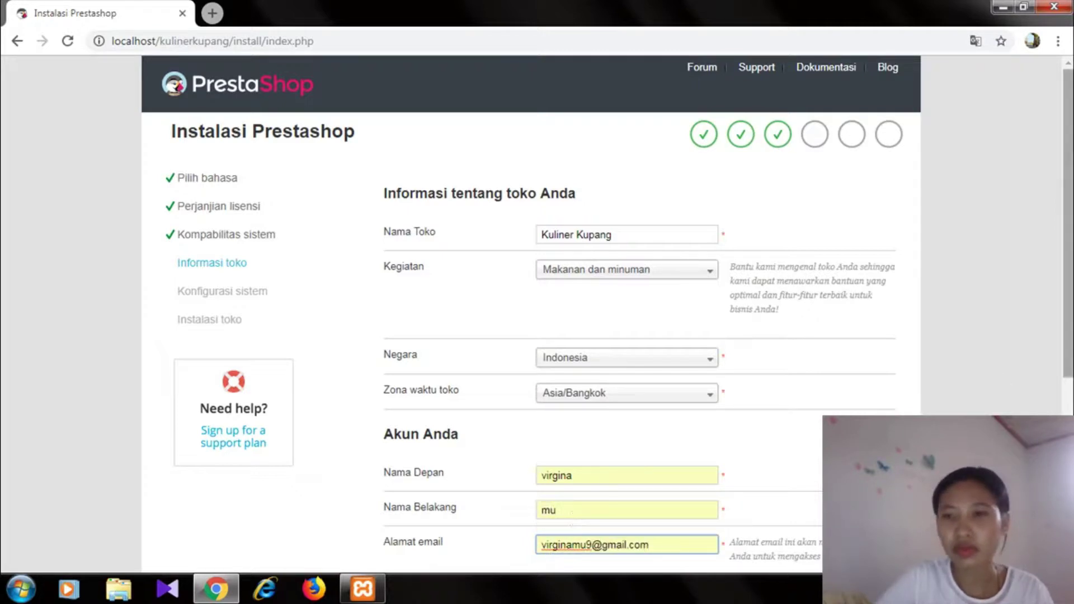
# - Enter and confirm the store password, then submit the account details
pyautogui.scroll(-2, 562, 480)
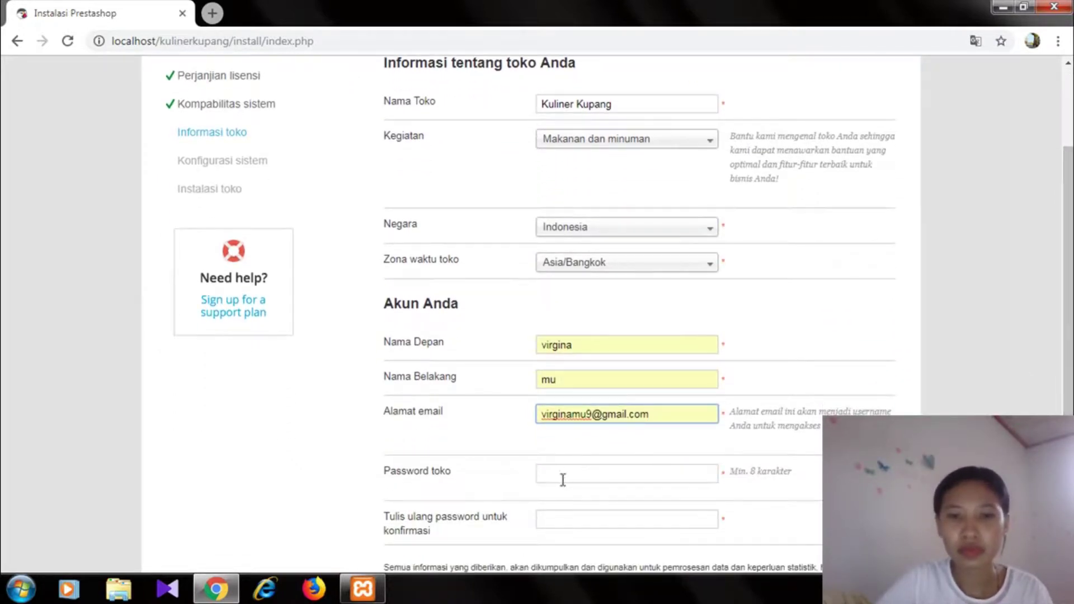
pyautogui.click(557, 476)
pyautogui.write('••')
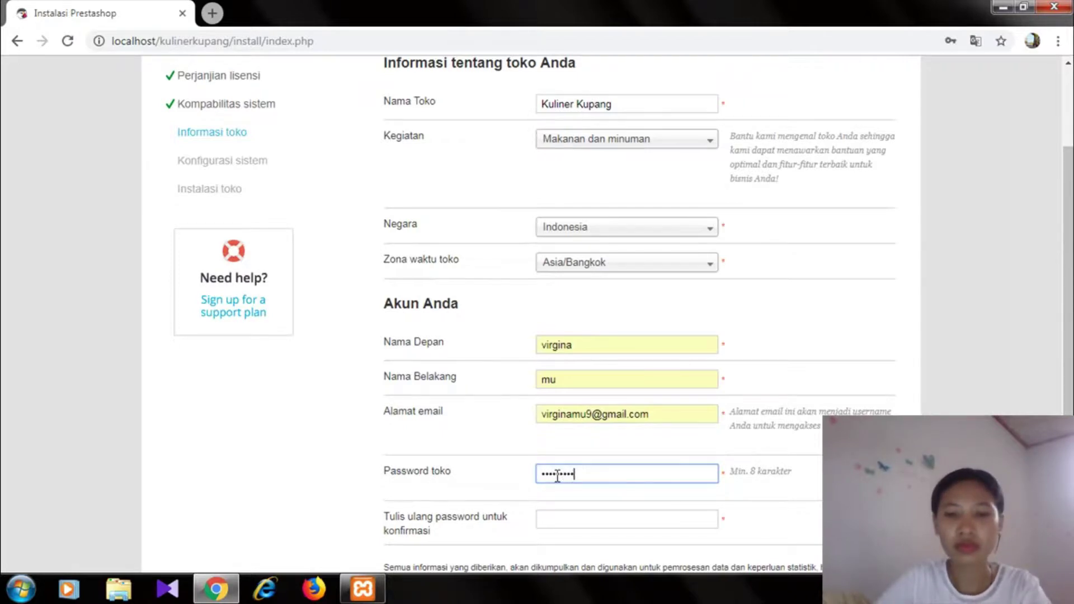
pyautogui.click(558, 516)
pyautogui.write('••••••')
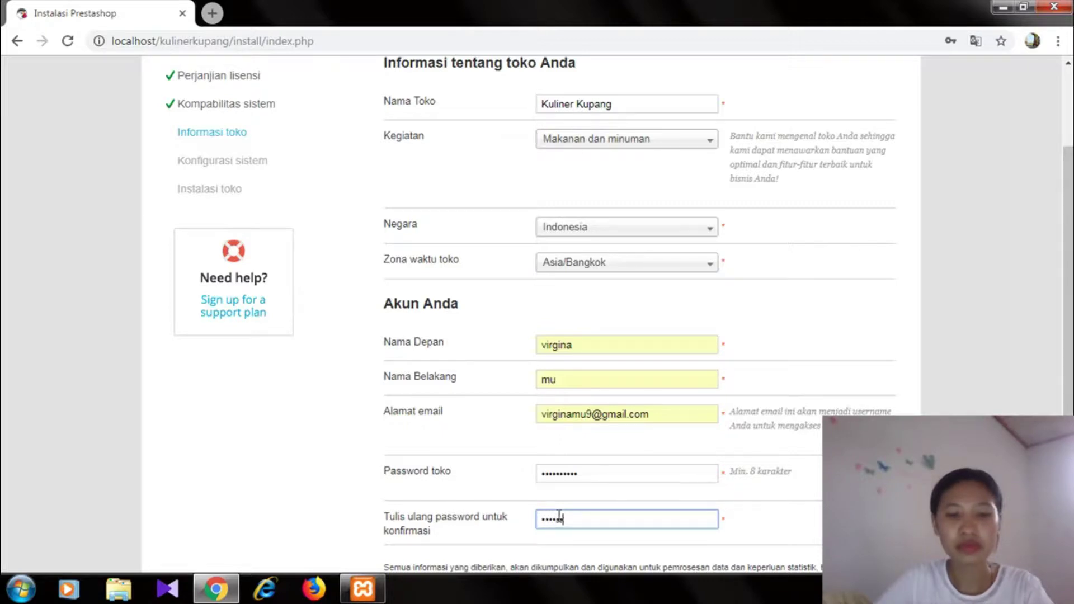
pyautogui.write('•')
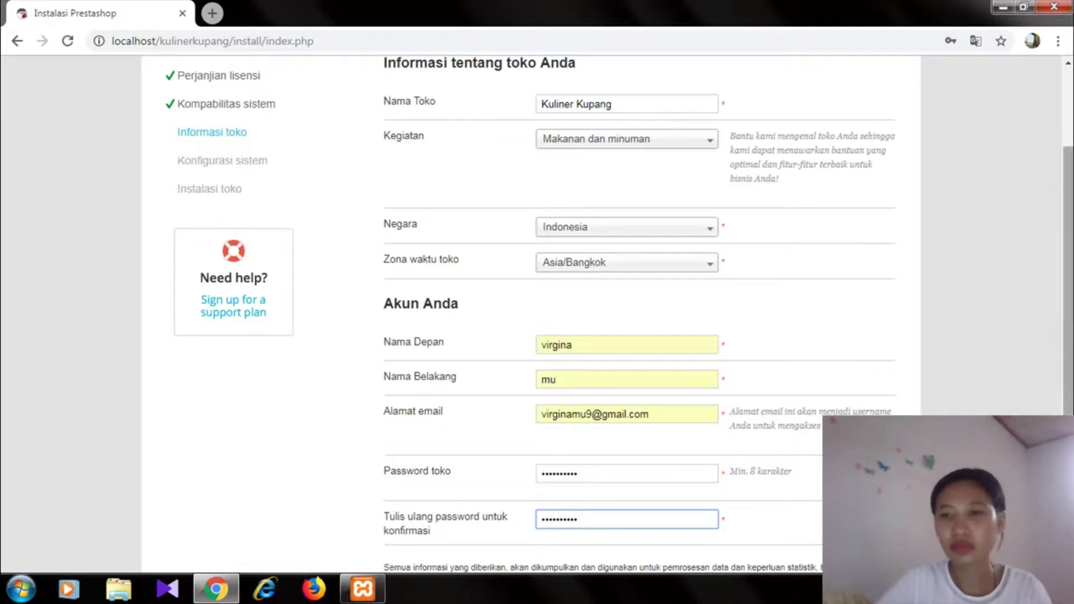
pyautogui.scroll(-3, 820, 431)
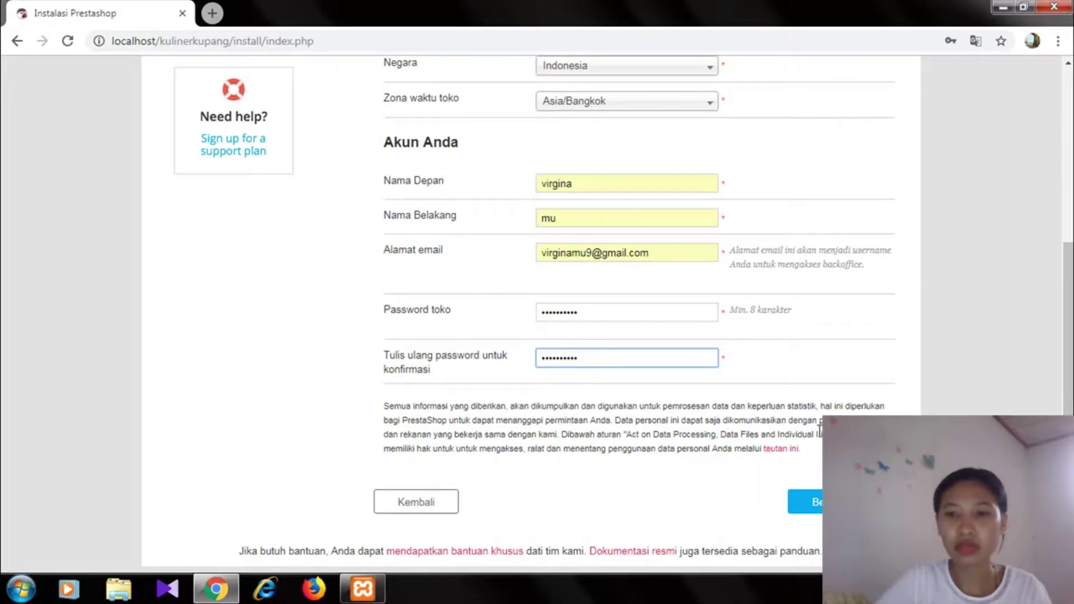
pyautogui.click(805, 501)
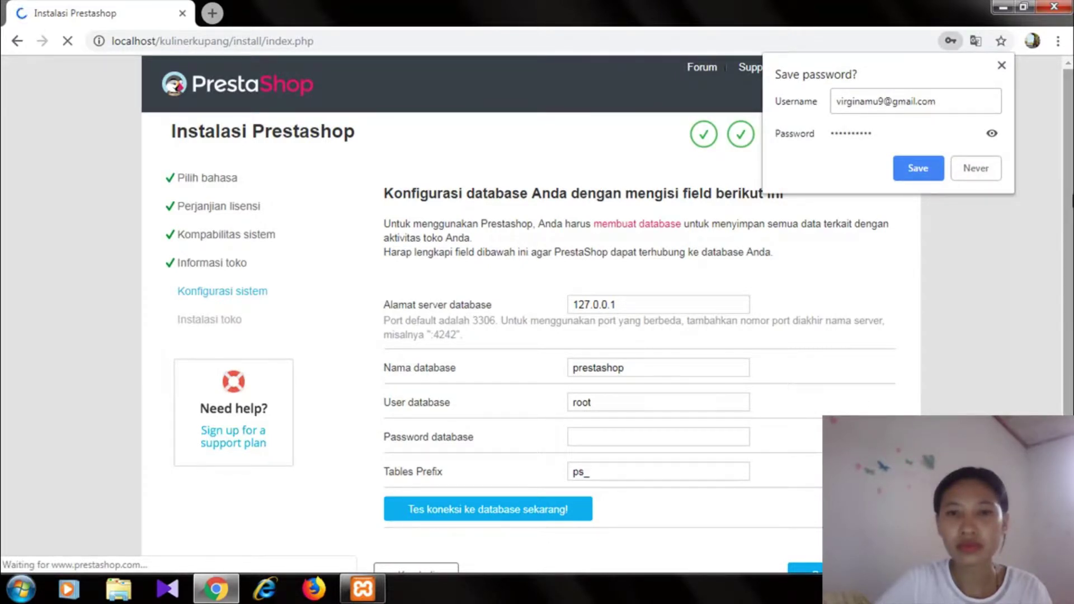
# - Replace the database name with kulinerkupang, test the connection, and open a new tab
pyautogui.click(626, 370)
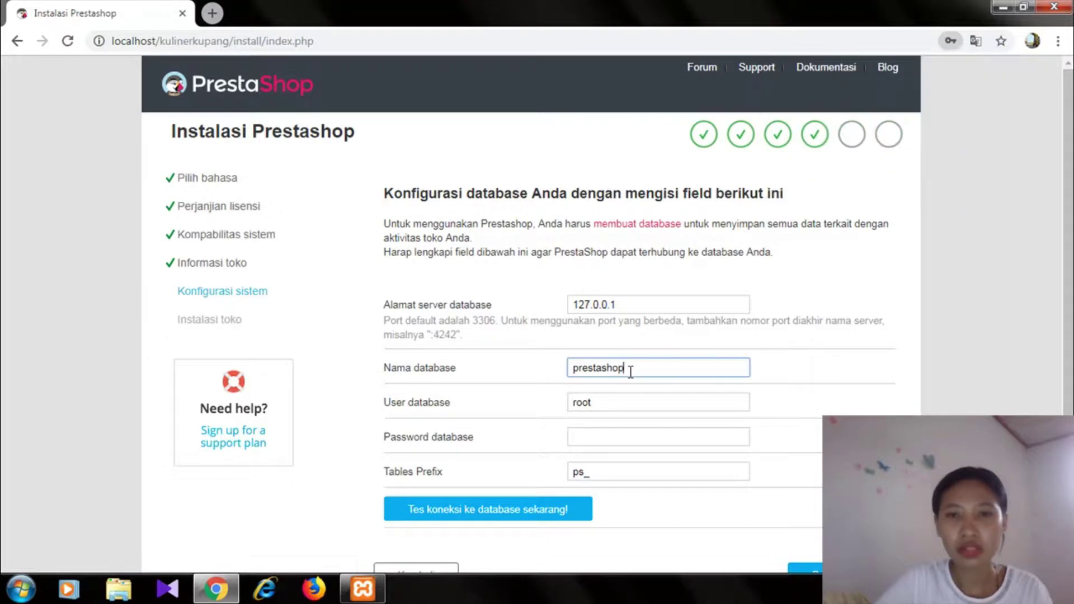
pyautogui.moveTo(630, 372); pyautogui.dragTo(559, 367)
pyautogui.write('k')
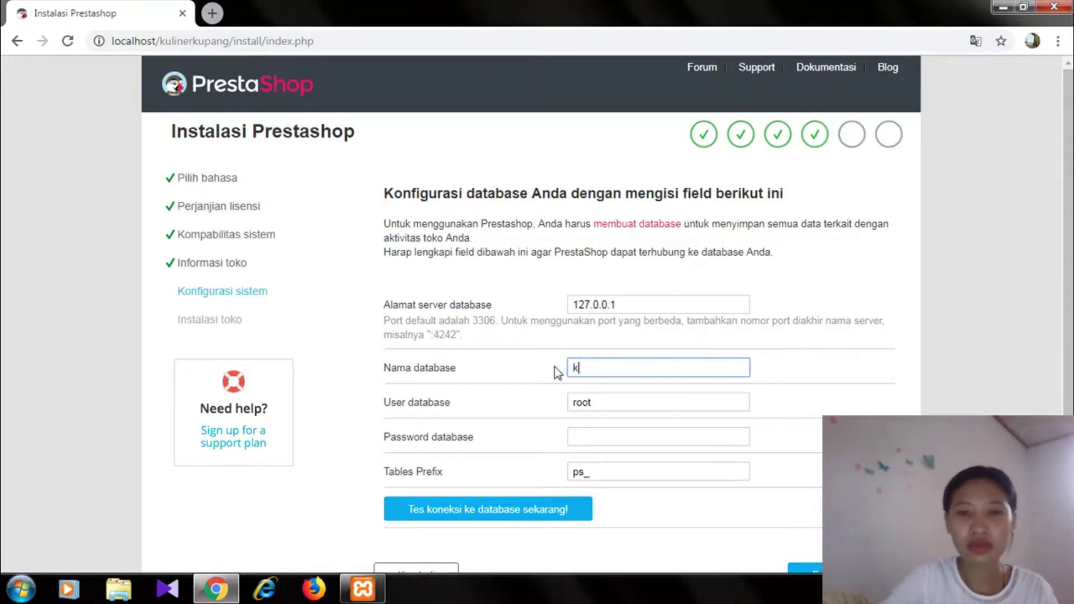
pyautogui.write('uliner')
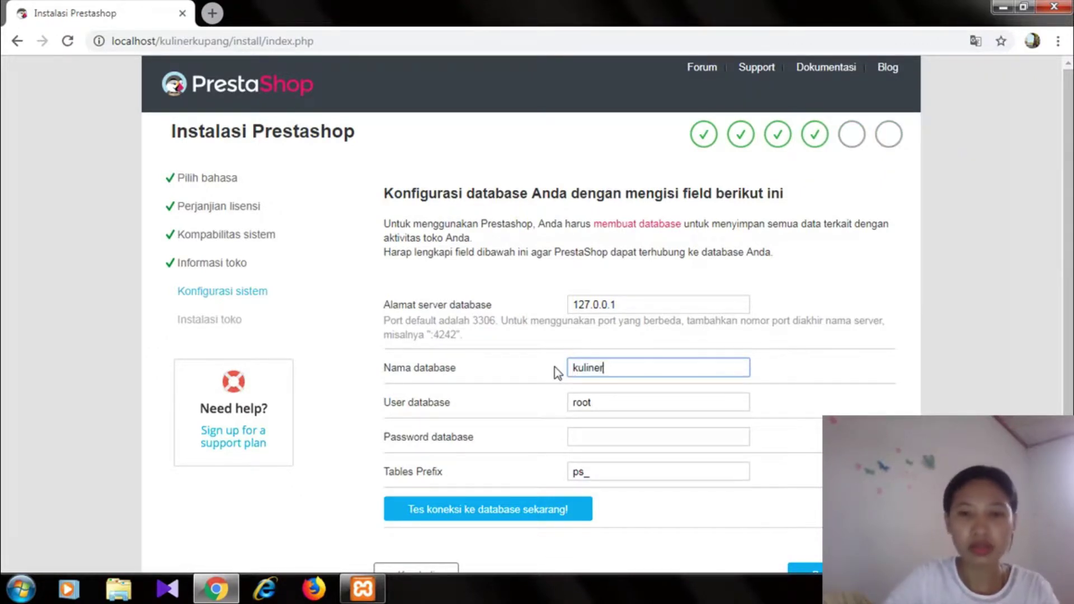
pyautogui.write('kupang')
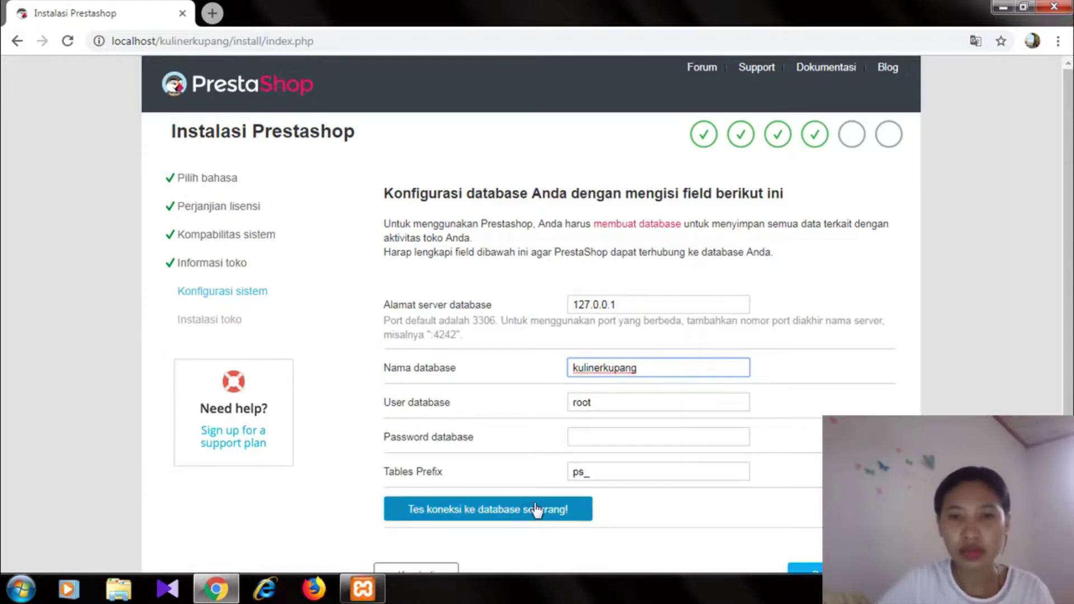
pyautogui.click(506, 516)
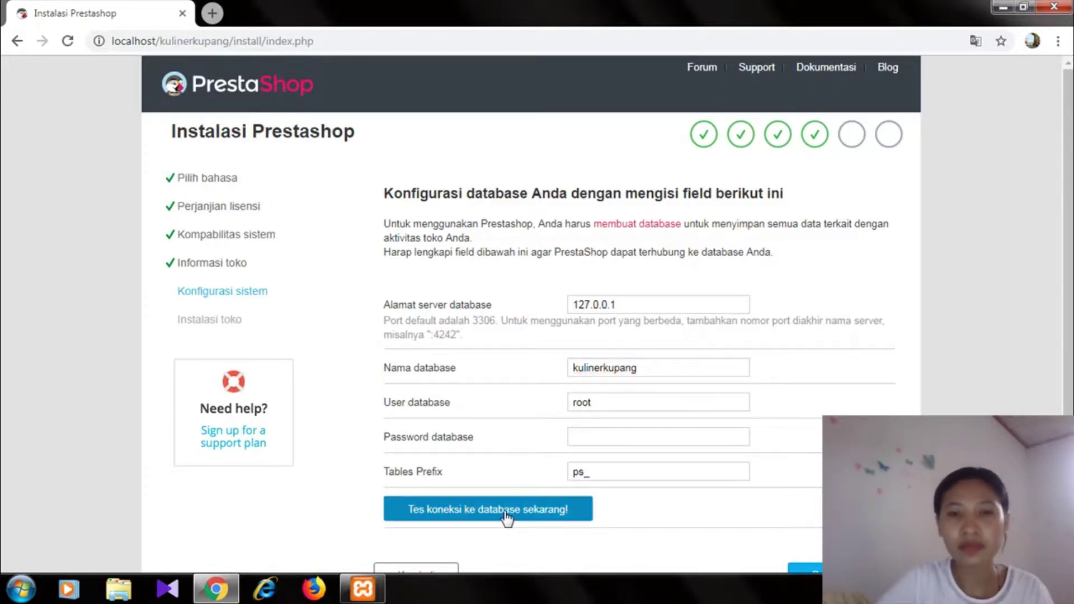
pyautogui.moveTo(1068, 324); pyautogui.dragTo(1068, 388)
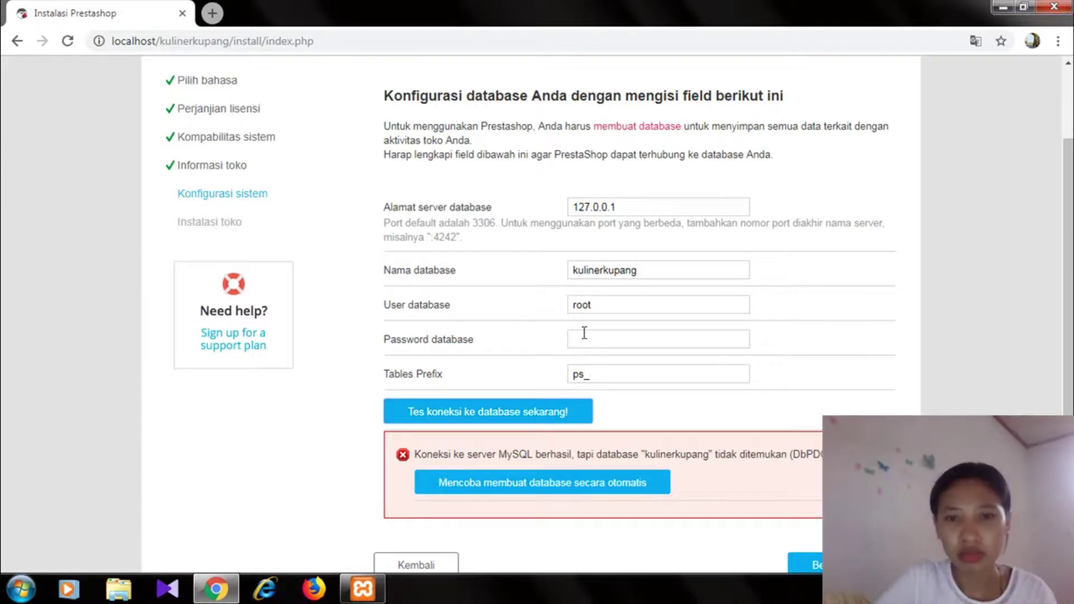
pyautogui.click(214, 14)
# - Create the empty kulinerkupang database in phpMyAdmin and return to the installer tab
pyautogui.write('localhost')
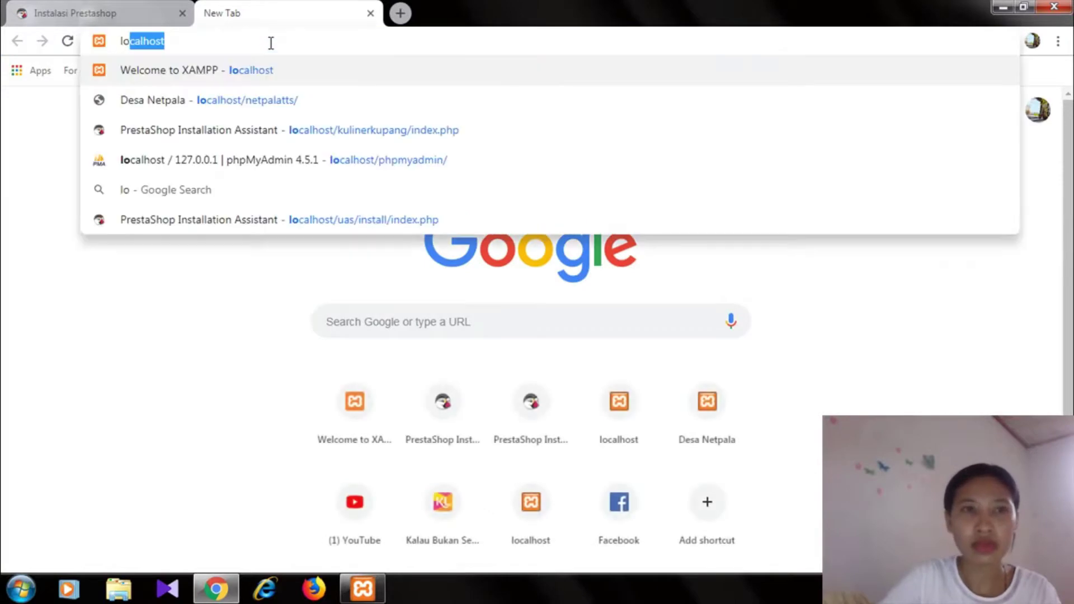
pyautogui.press('Return')
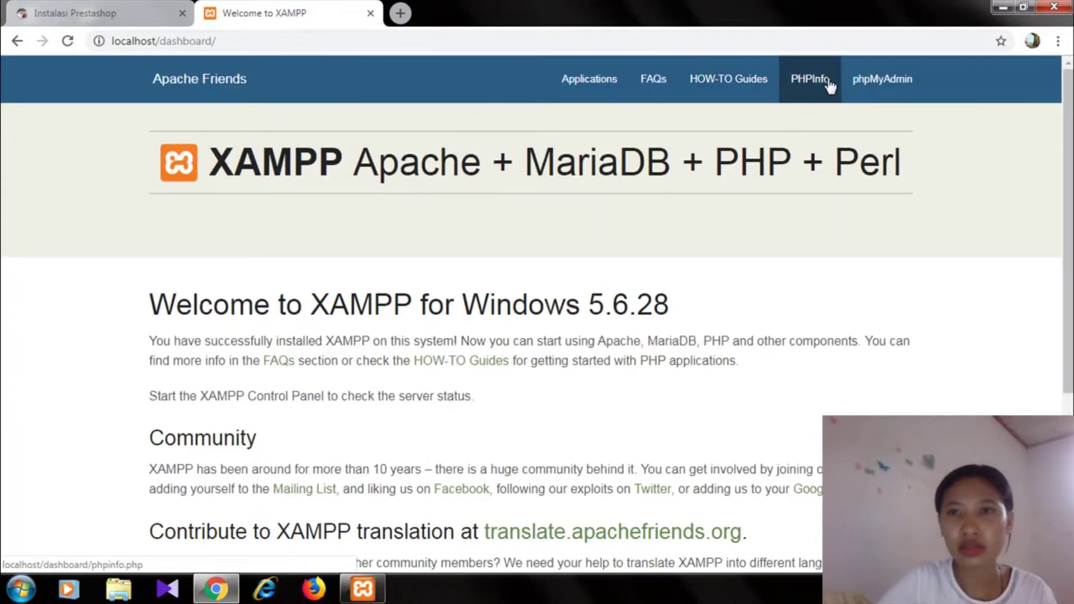
pyautogui.click(844, 79)
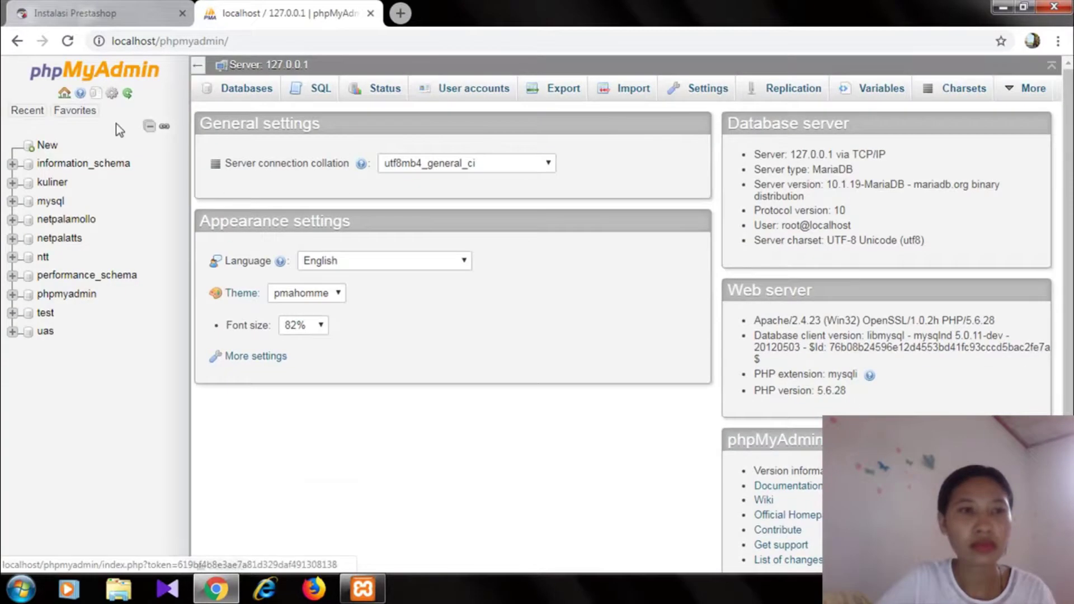
pyautogui.click(47, 145)
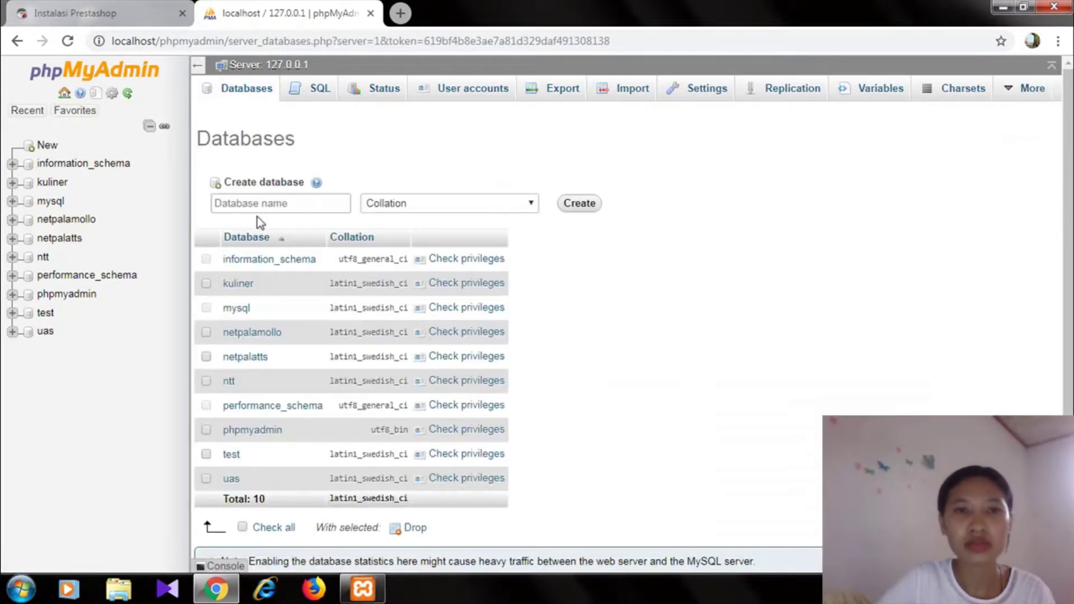
pyautogui.click(250, 204)
pyautogui.write('kulinerkupang')
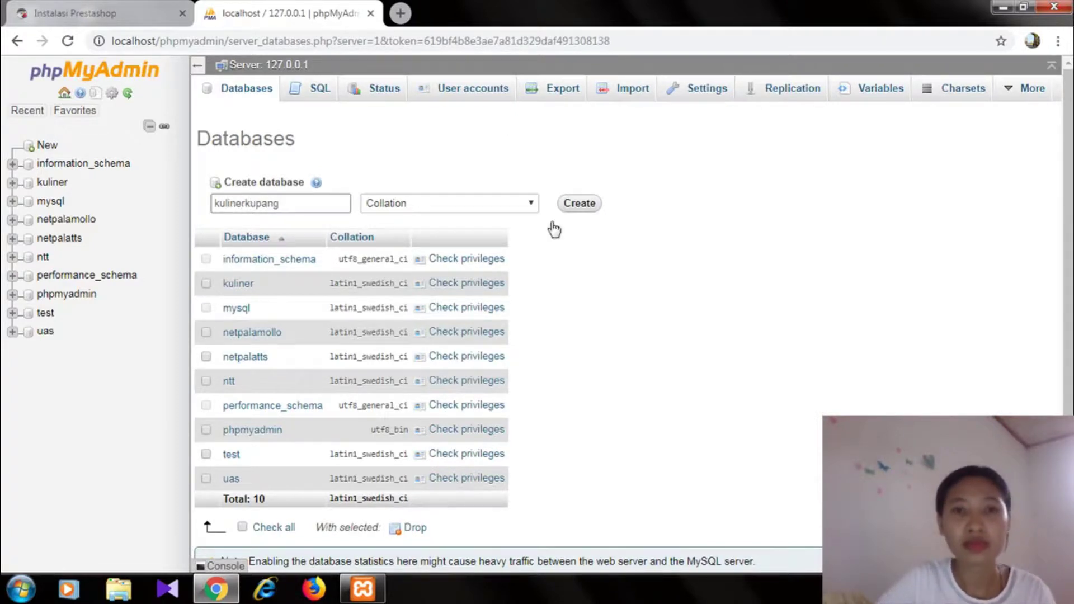
pyautogui.click(573, 205)
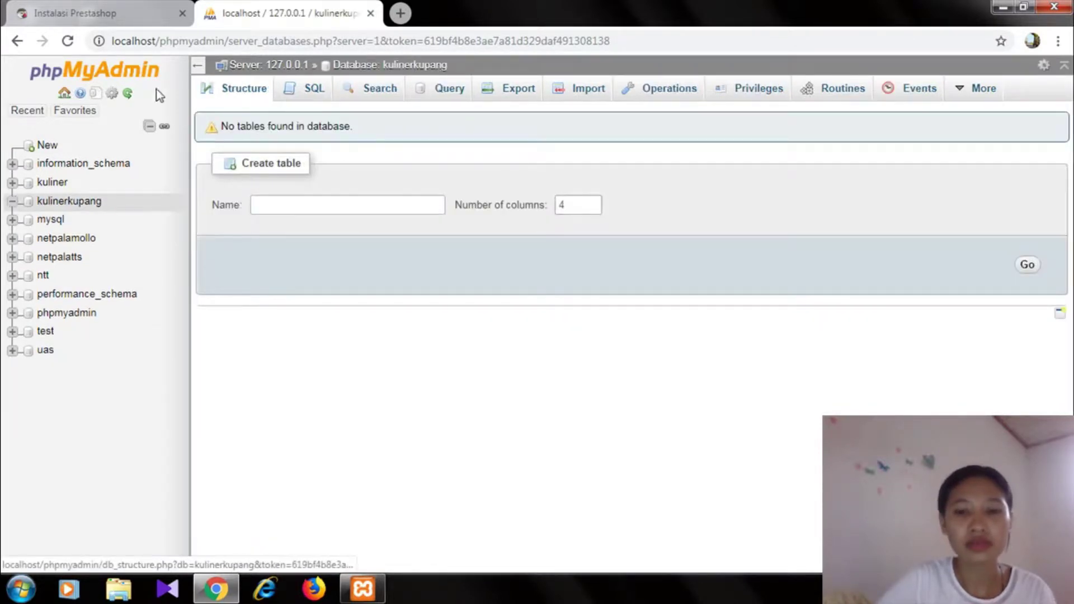
pyautogui.click(60, 14)
pyautogui.click(643, 272)
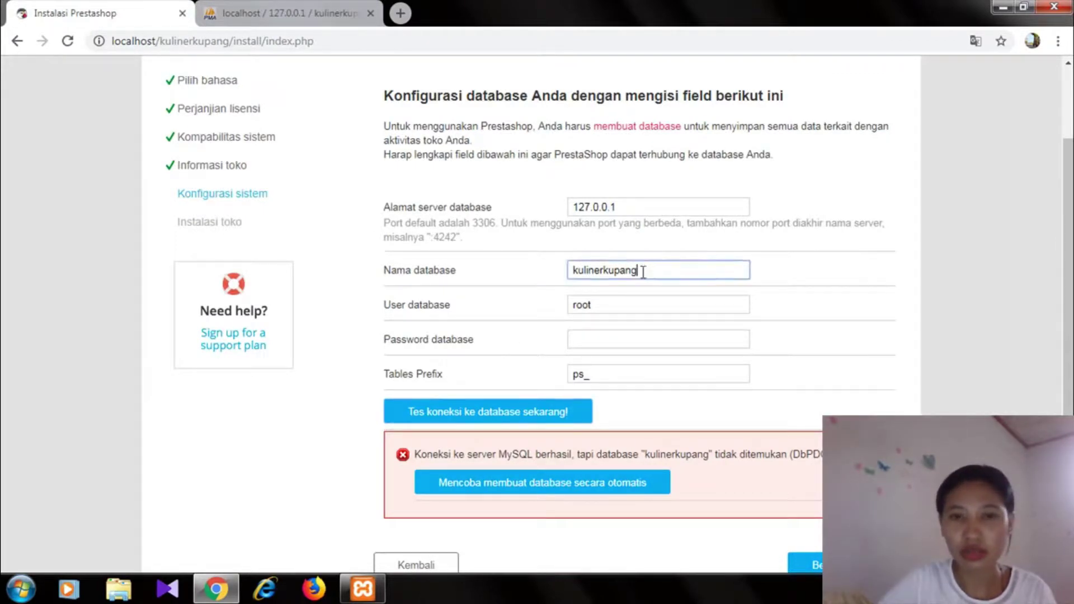
# - Retest the database connection successfully and run the store installation to completion
pyautogui.click(504, 413)
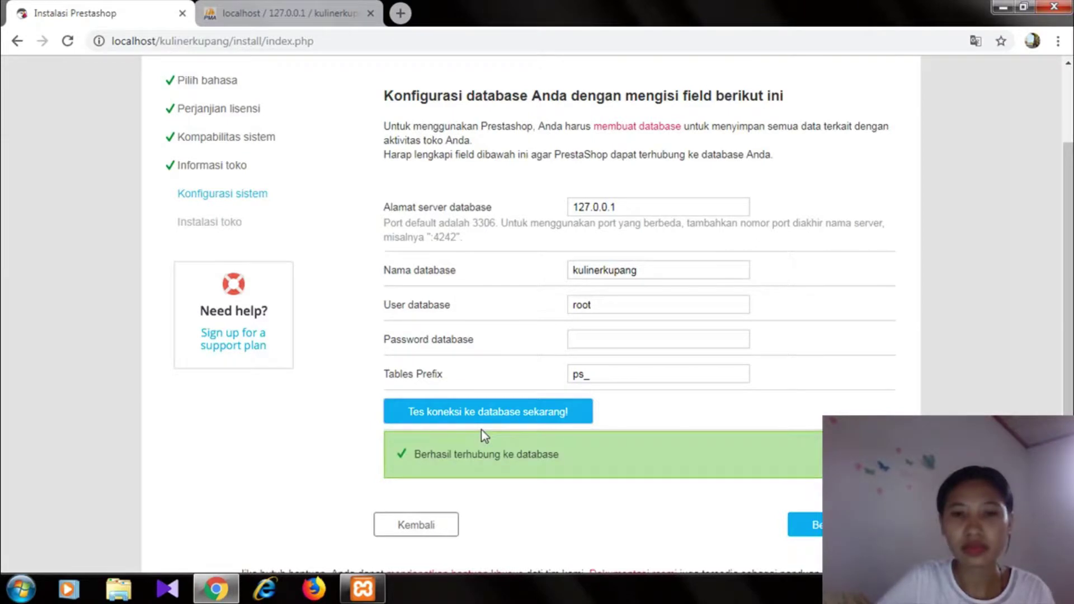
pyautogui.click(817, 527)
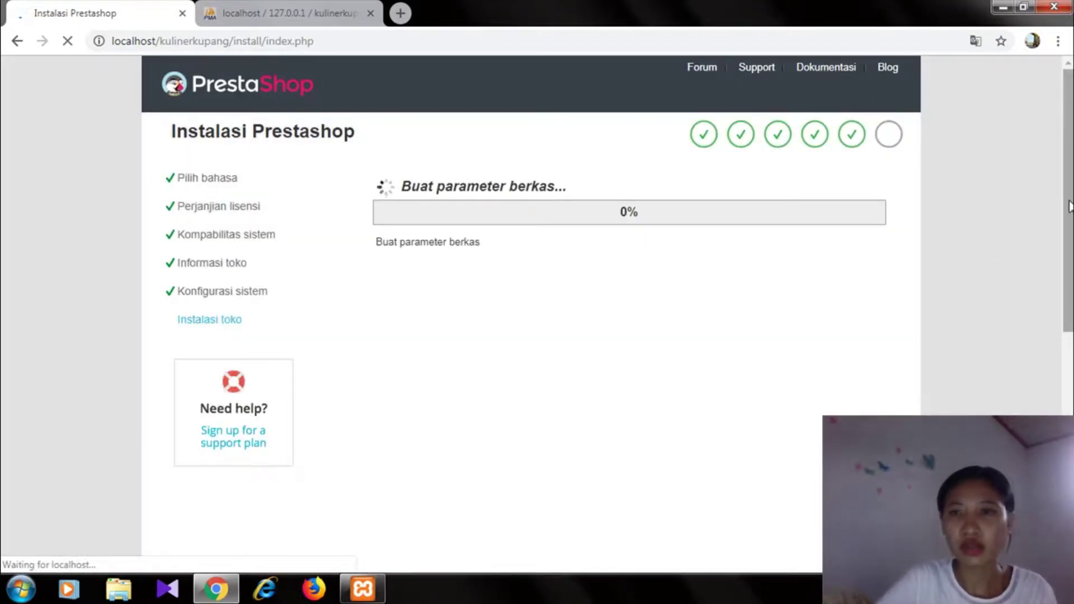
pyautogui.scroll(-1, 1068, 207)
pyautogui.scroll(1, 1068, 207)
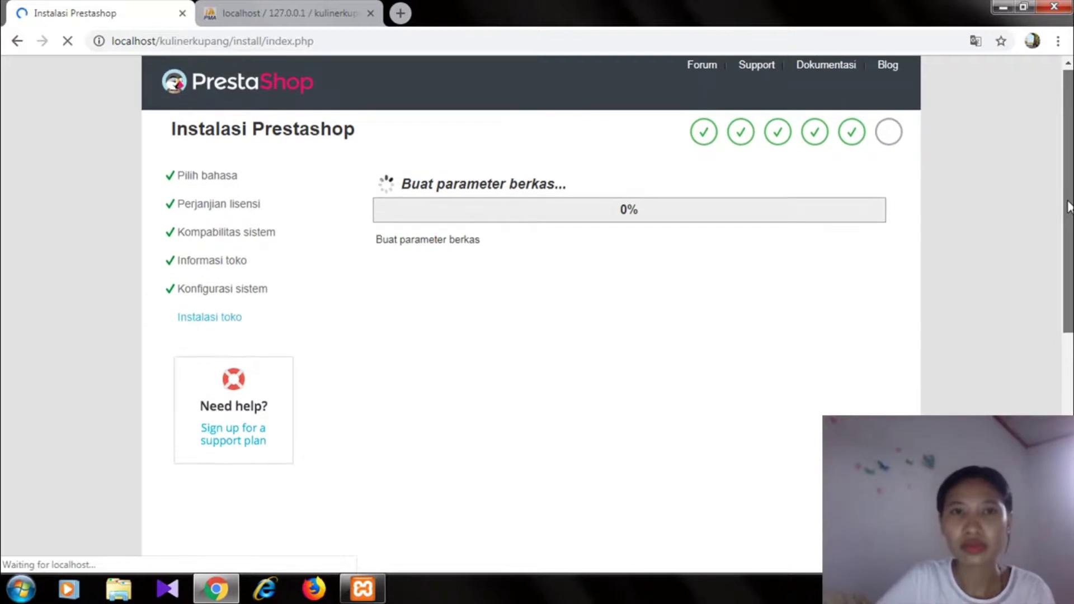
pyautogui.moveTo(1068, 207)
pyautogui.mouseDown()
pyautogui.moveTo(1068, 222)
pyautogui.moveTo(1068, 205)
pyautogui.mouseUp()
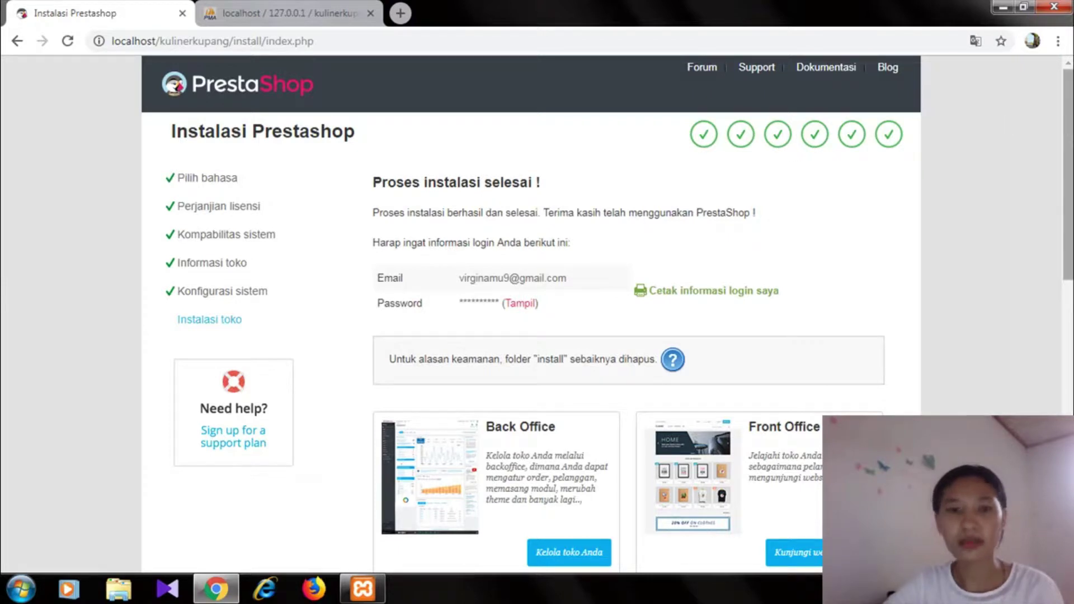
pyautogui.click(116, 588)
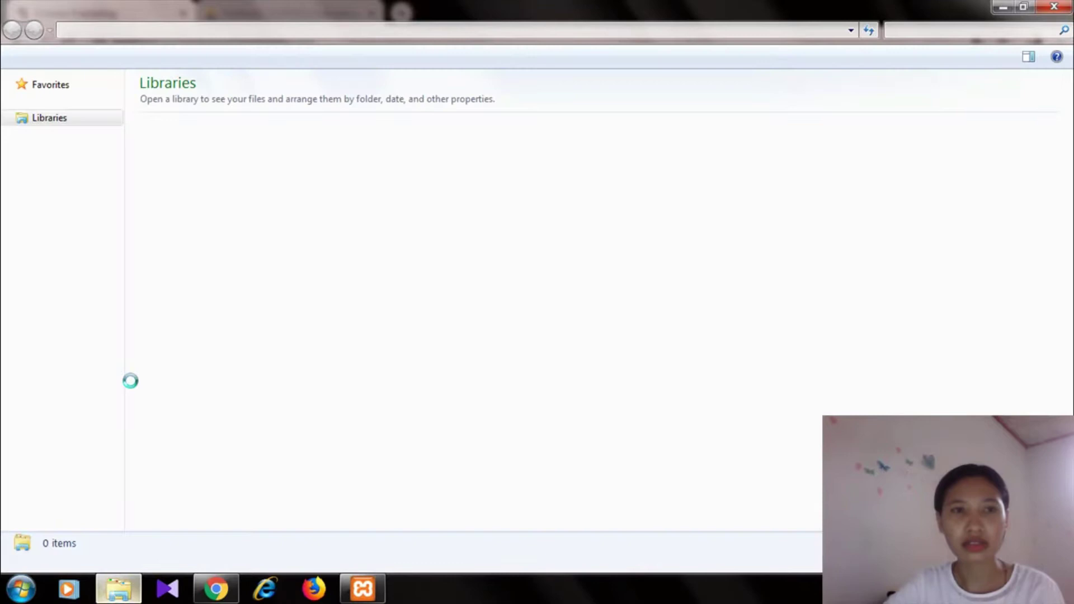
# - Delete the install folder from C:\xampp\htdocs\kulinerkupang to the Recycle Bin
pyautogui.click(90, 284)
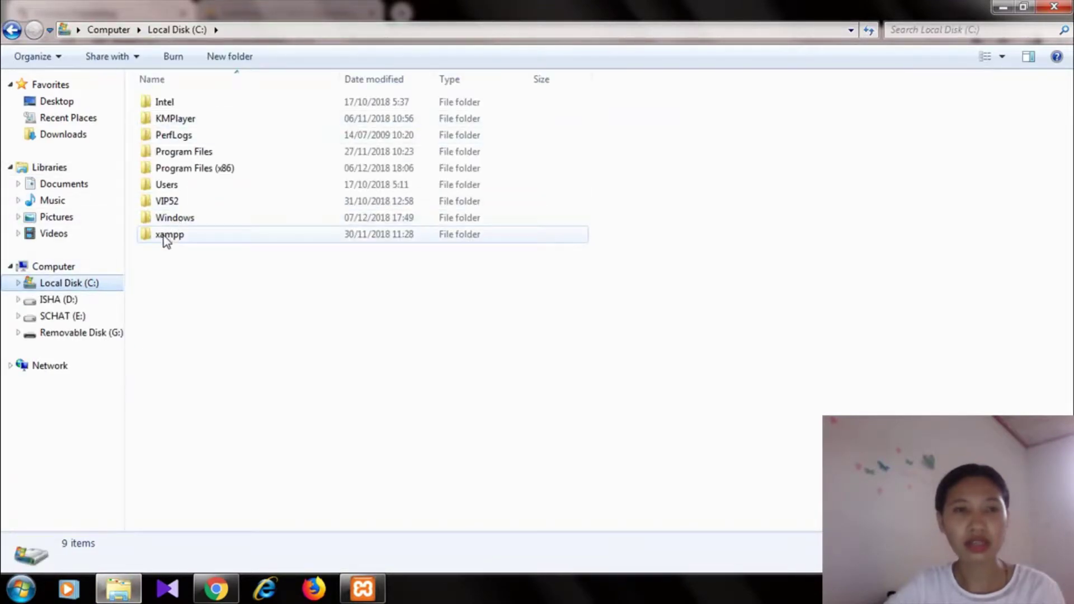
pyautogui.doubleClick(164, 237)
pyautogui.doubleClick(193, 188)
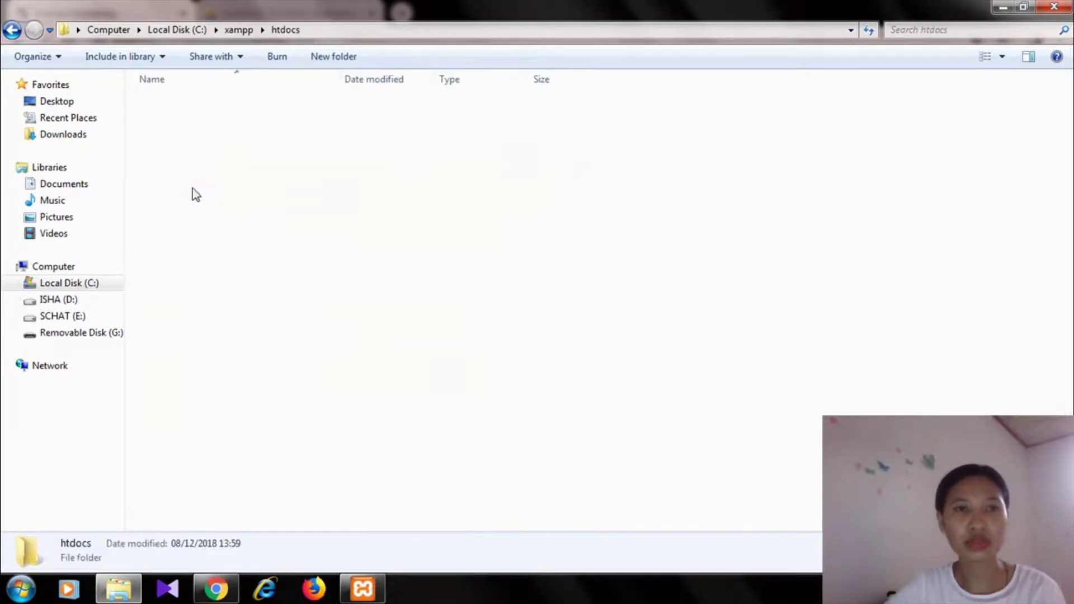
pyautogui.doubleClick(202, 153)
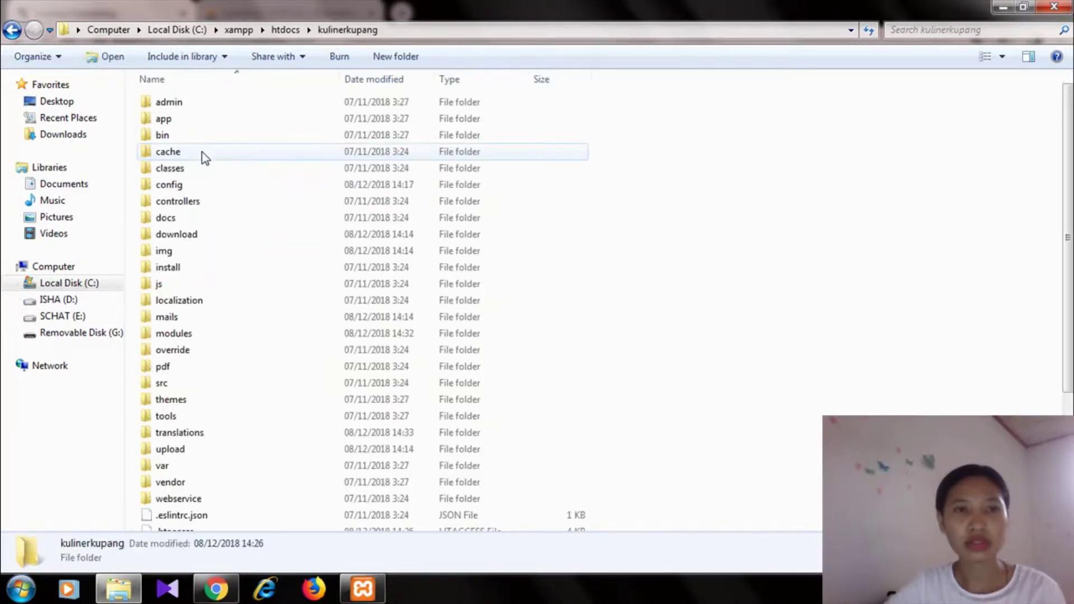
pyautogui.click(178, 334)
pyautogui.click(182, 270)
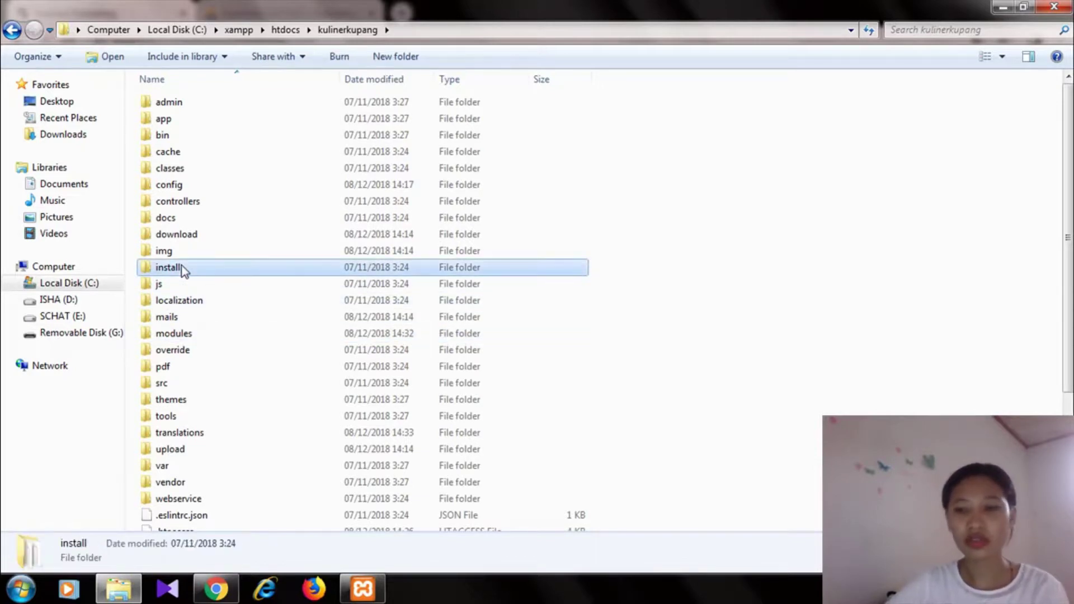
pyautogui.press('Delete')
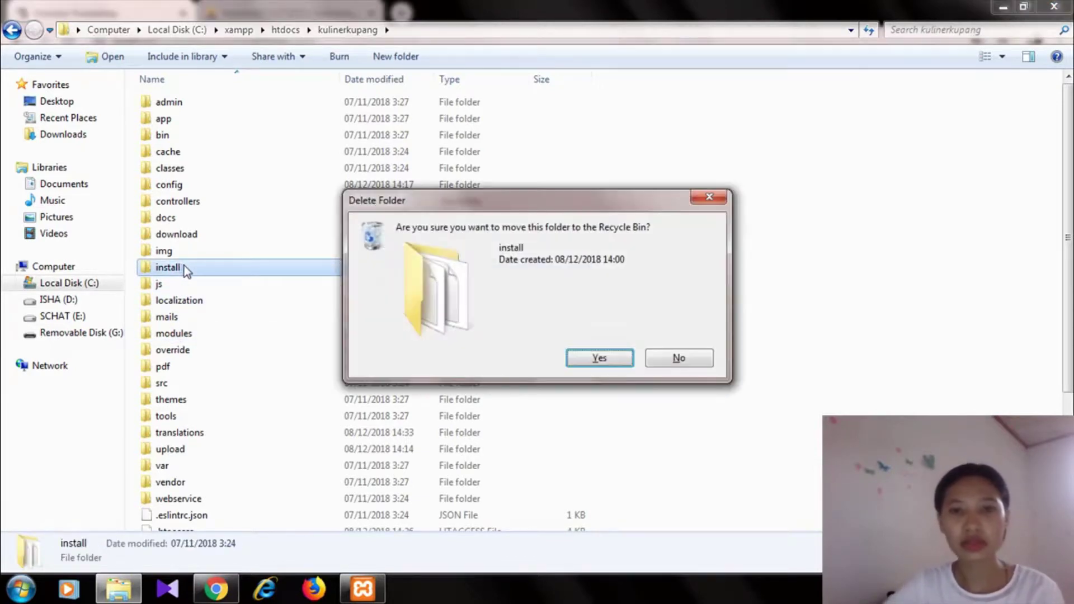
pyautogui.click(576, 358)
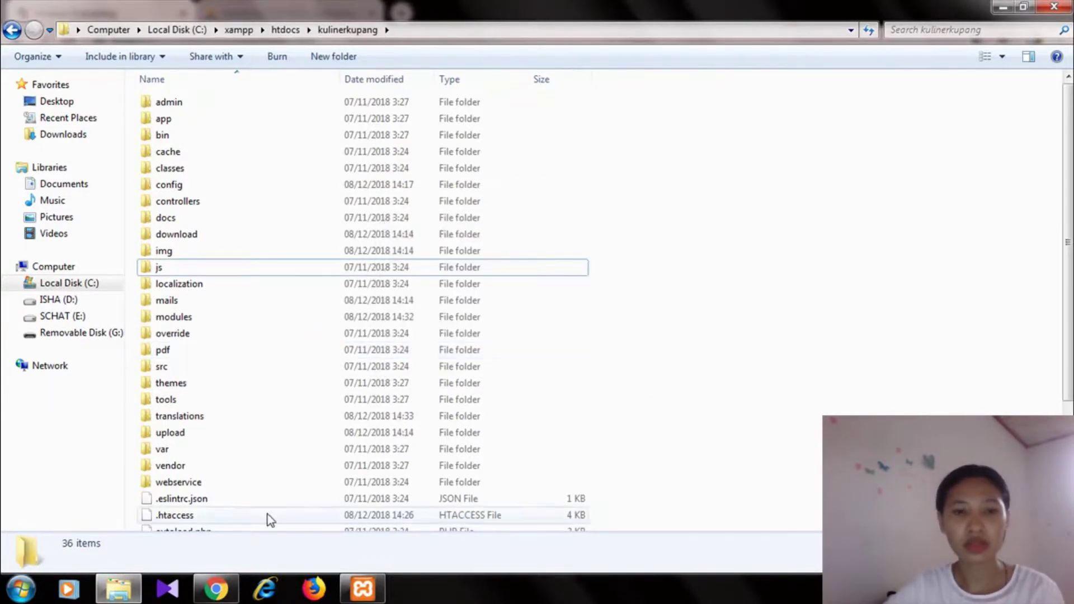
# - Bring Chrome's PrestaShop installation-complete page back to the front
pyautogui.rightClick(227, 594)
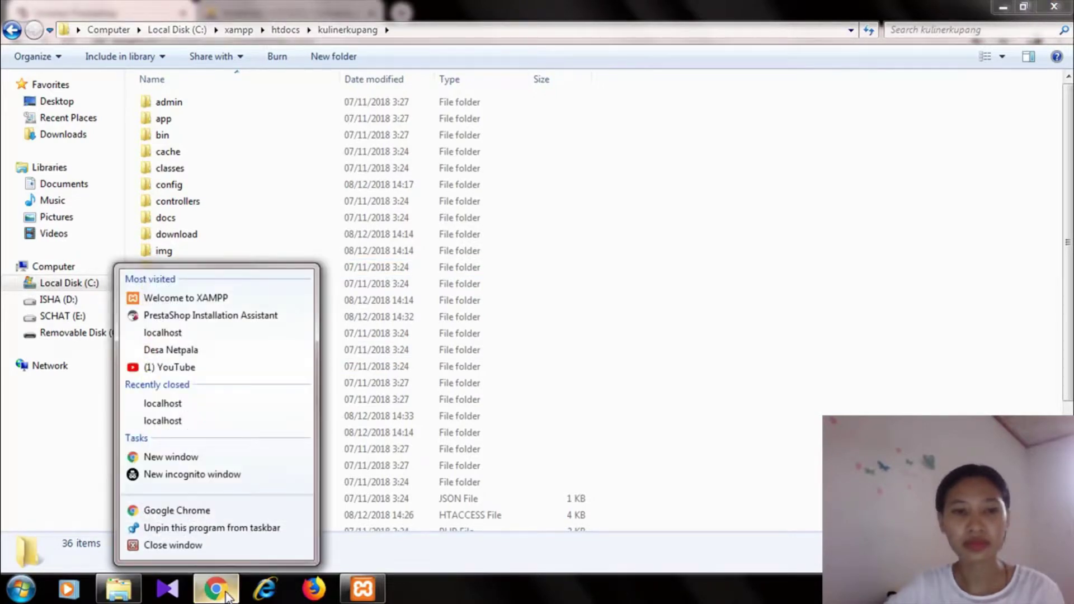
pyautogui.click(226, 594)
pyautogui.click(227, 590)
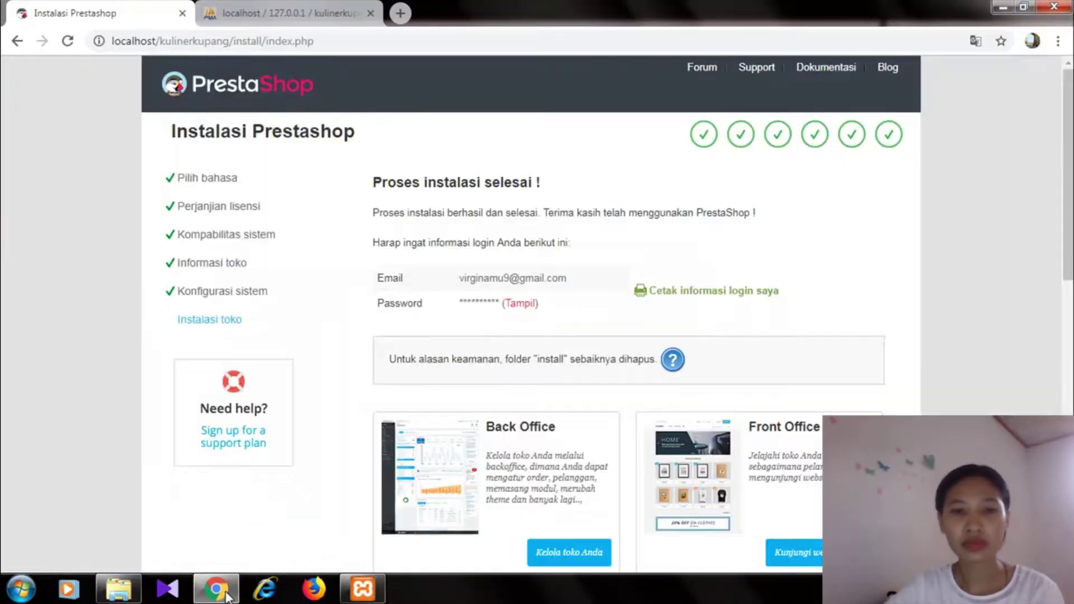
# - Open the Kuliner Kupang back office and log in with the autofilled admin e-mail and the account password
pyautogui.click(584, 555)
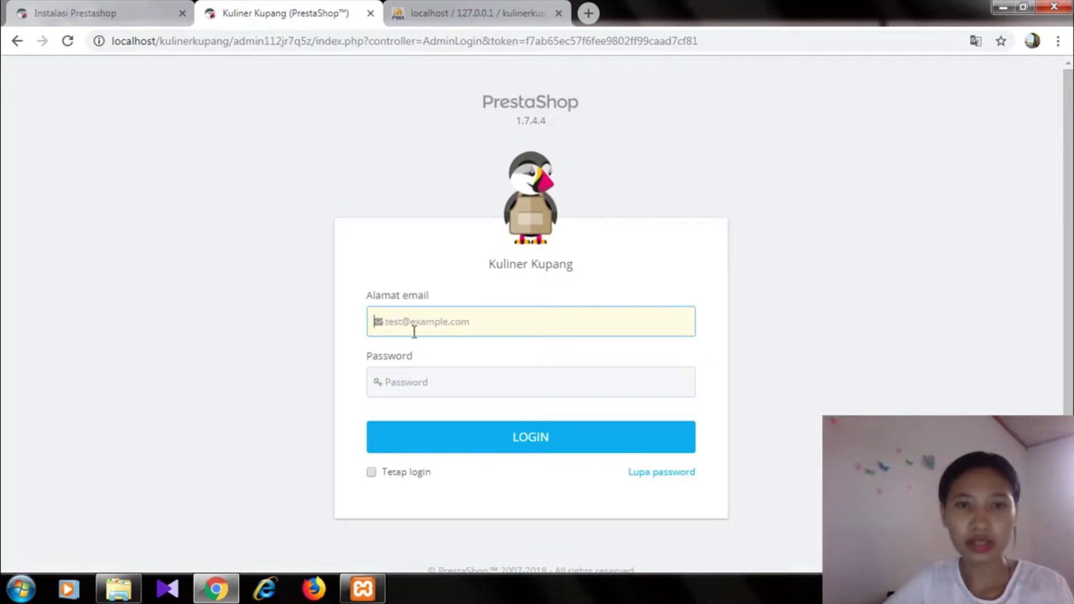
pyautogui.click(414, 331)
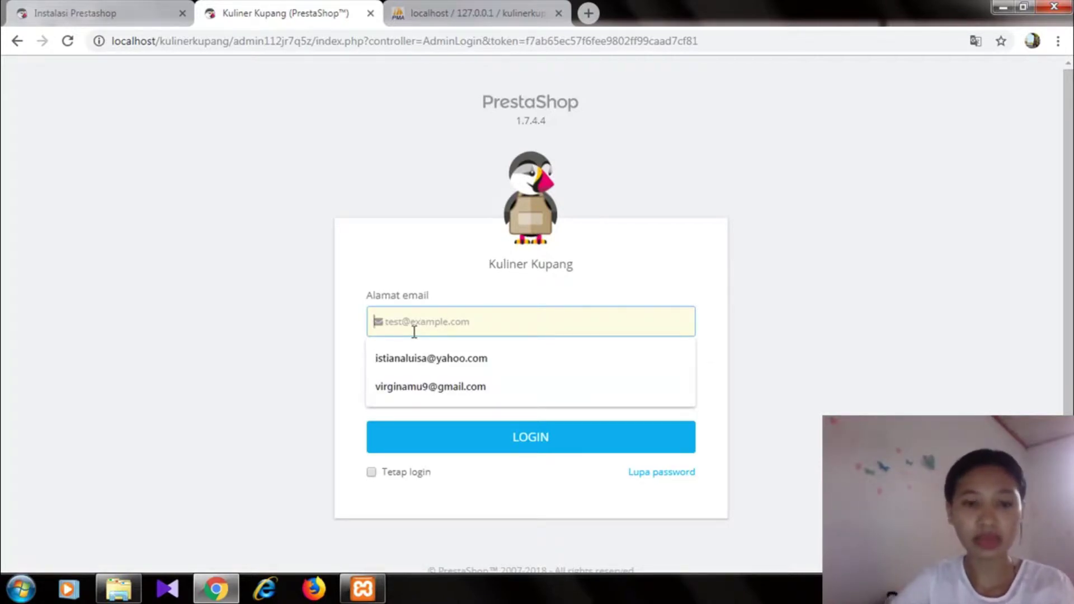
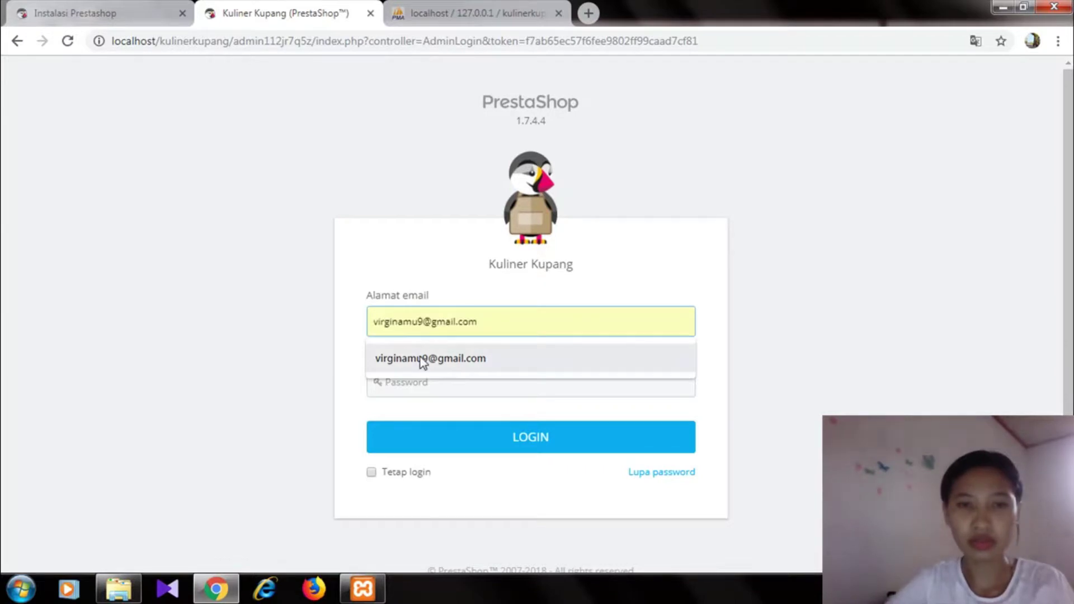
pyautogui.click(420, 361)
pyautogui.click(418, 374)
pyautogui.write('admin1234')
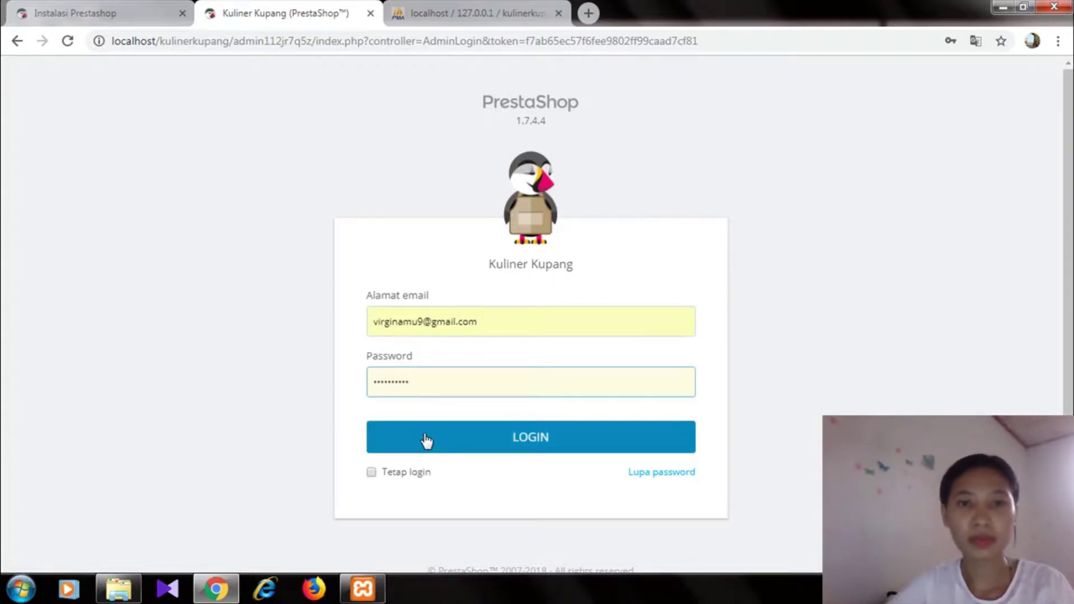
pyautogui.click(476, 446)
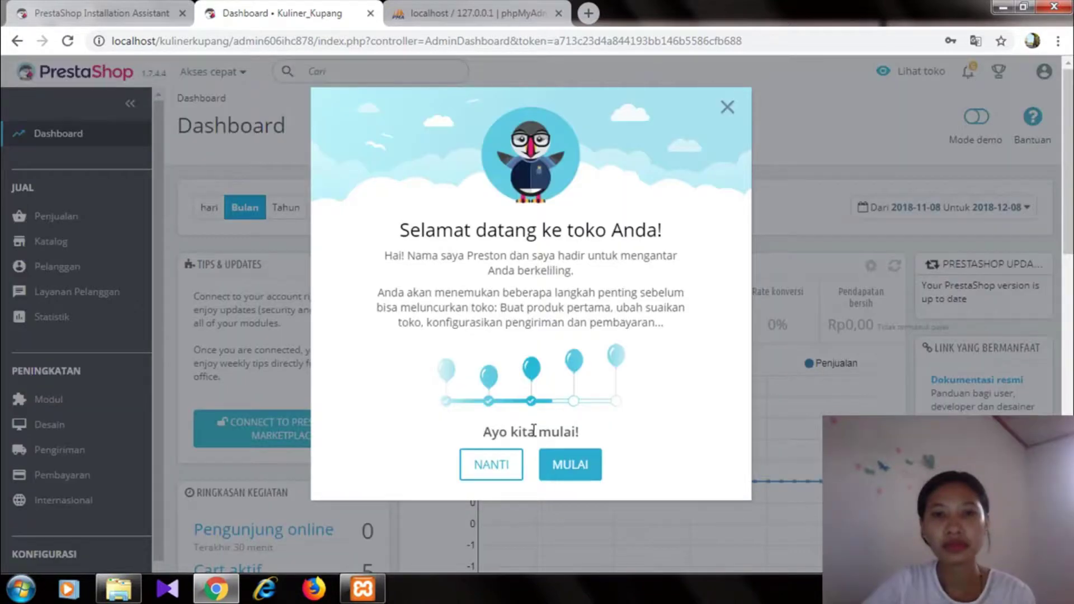
# - Start the setup walkthrough, open Katalog > Kategori, and switch off the Art category's display
pyautogui.click(565, 471)
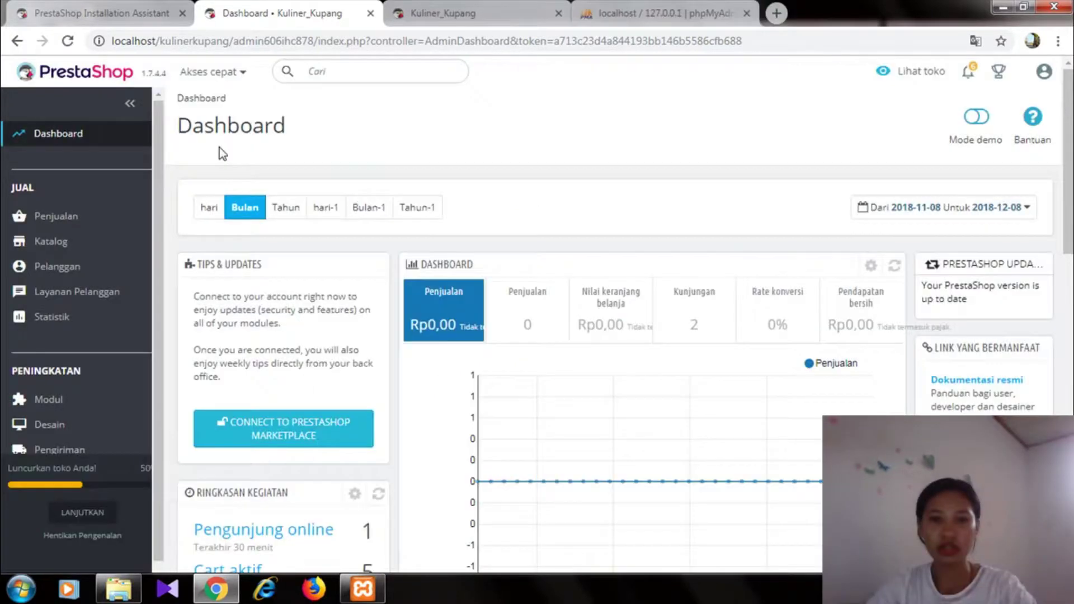
pyautogui.moveTo(562, 467)
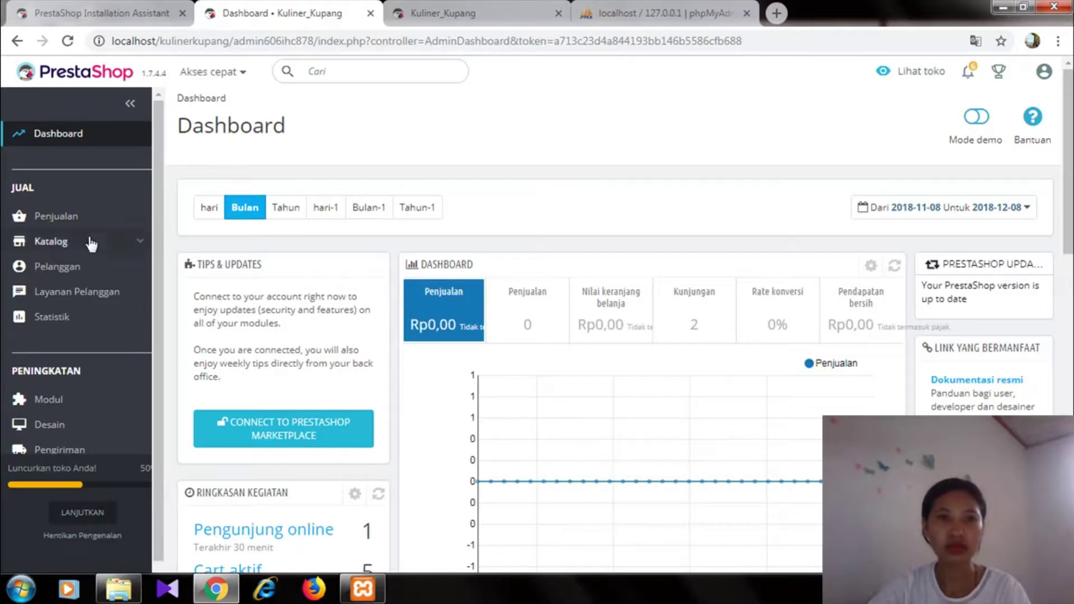
pyautogui.moveTo(62, 253)
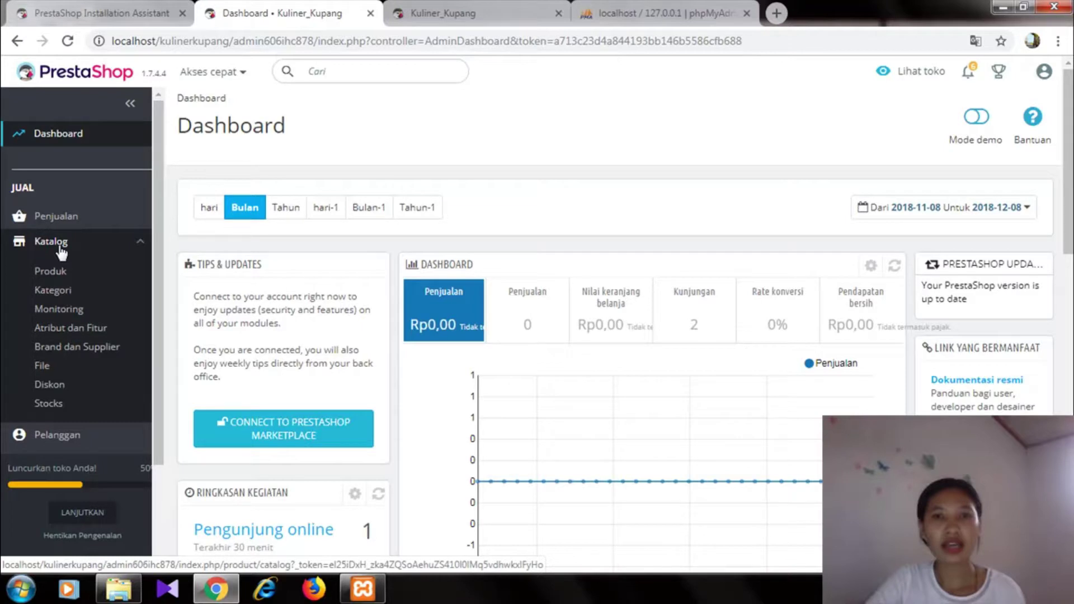
pyautogui.click(62, 253)
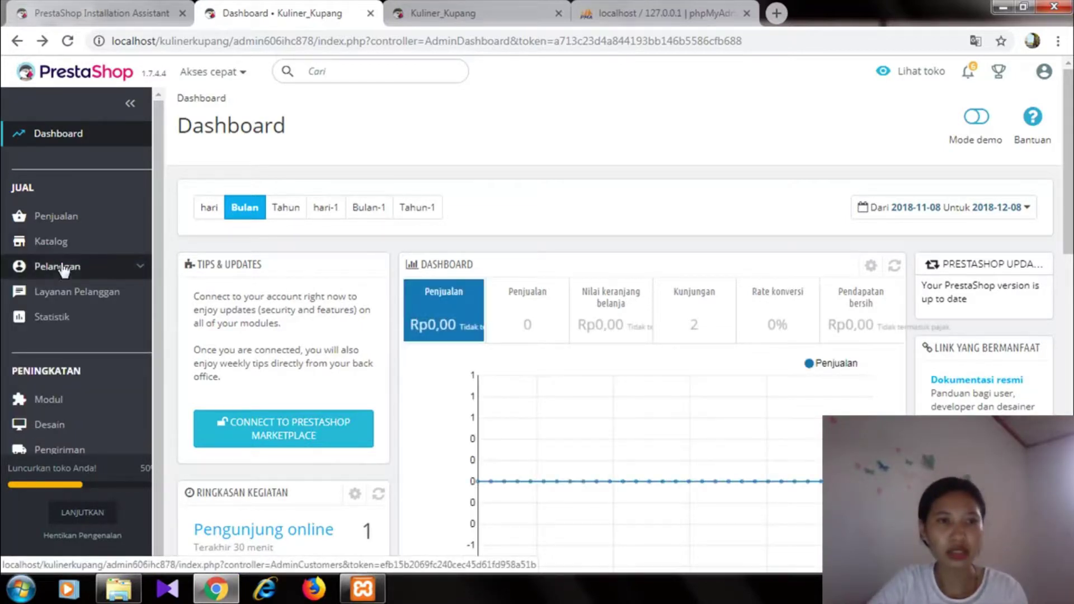
pyautogui.moveTo(58, 253)
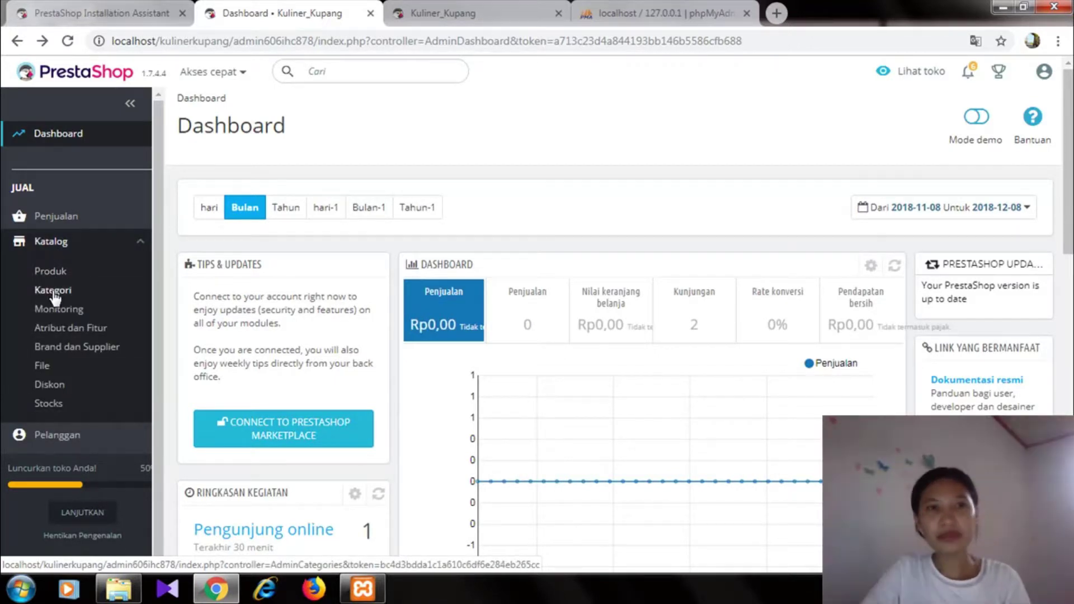
pyautogui.click(53, 291)
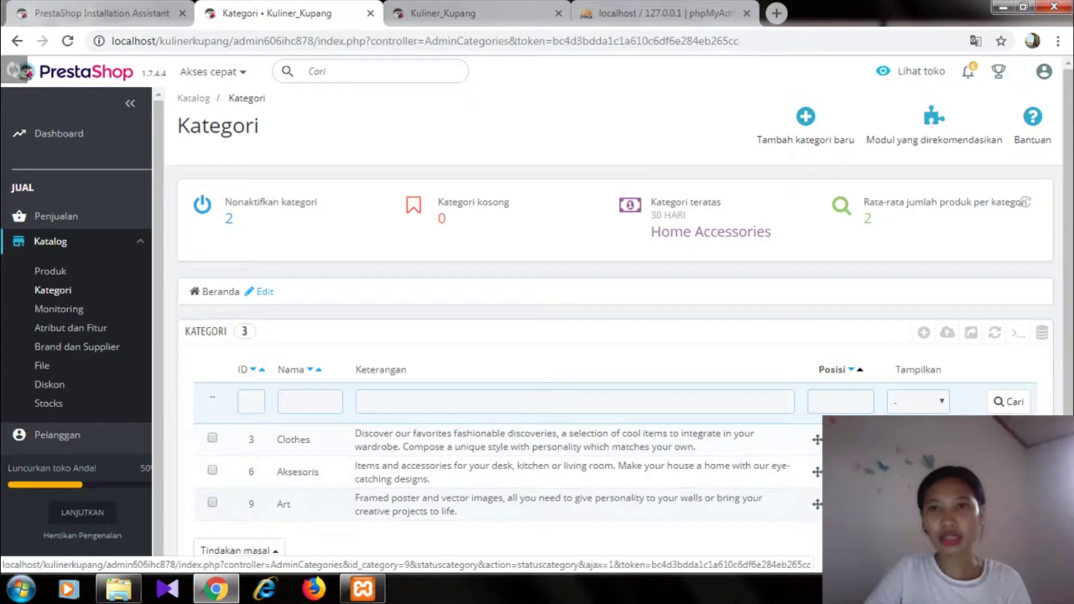
pyautogui.click(917, 503)
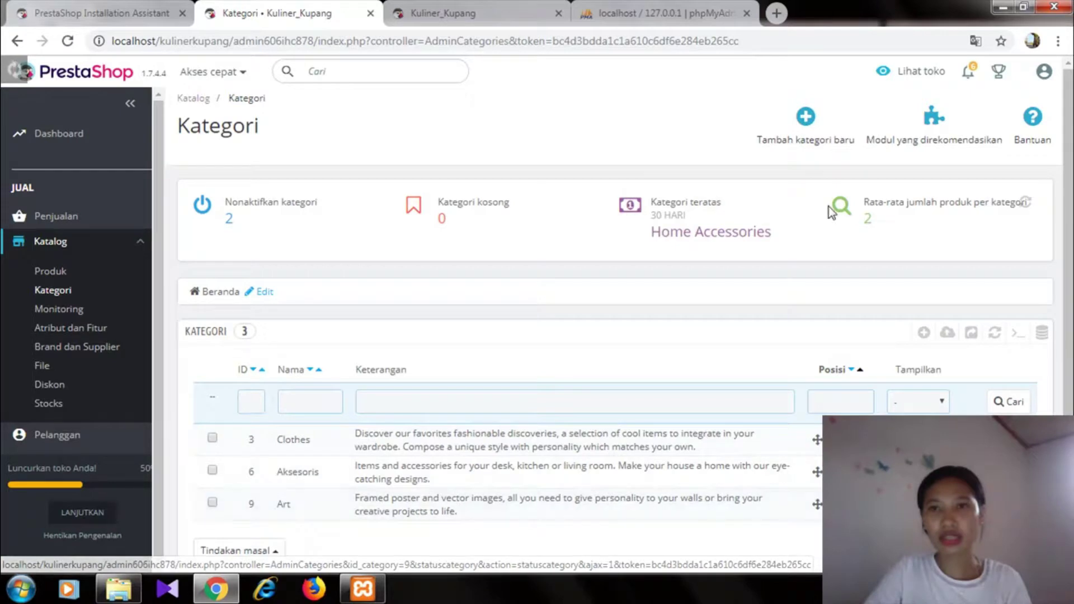
# - Create a new category named 'Makanan Khas' under Beranda
pyautogui.click(805, 120)
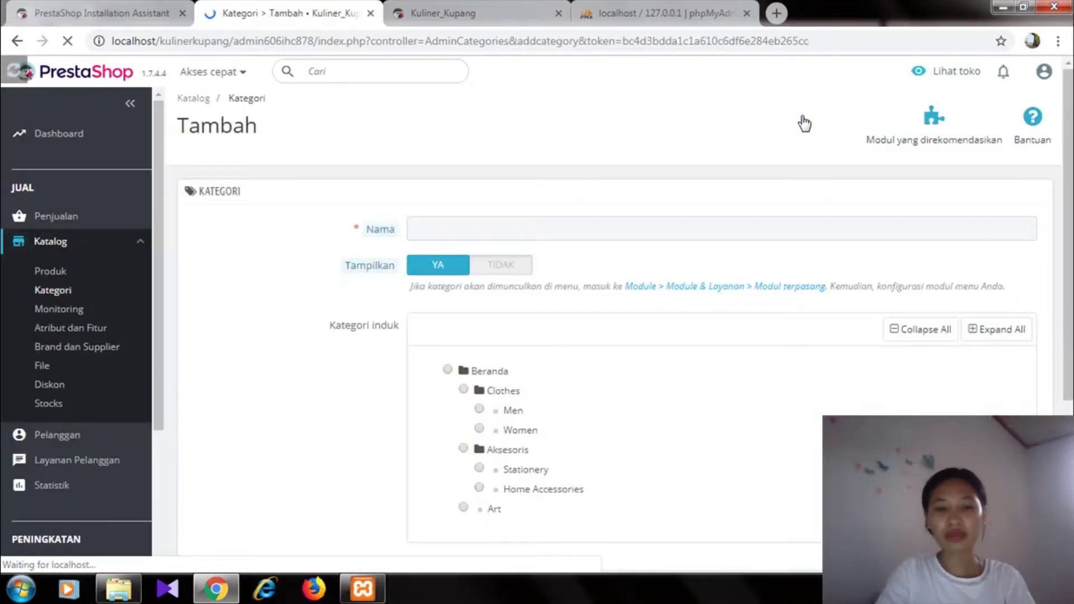
pyautogui.click(492, 228)
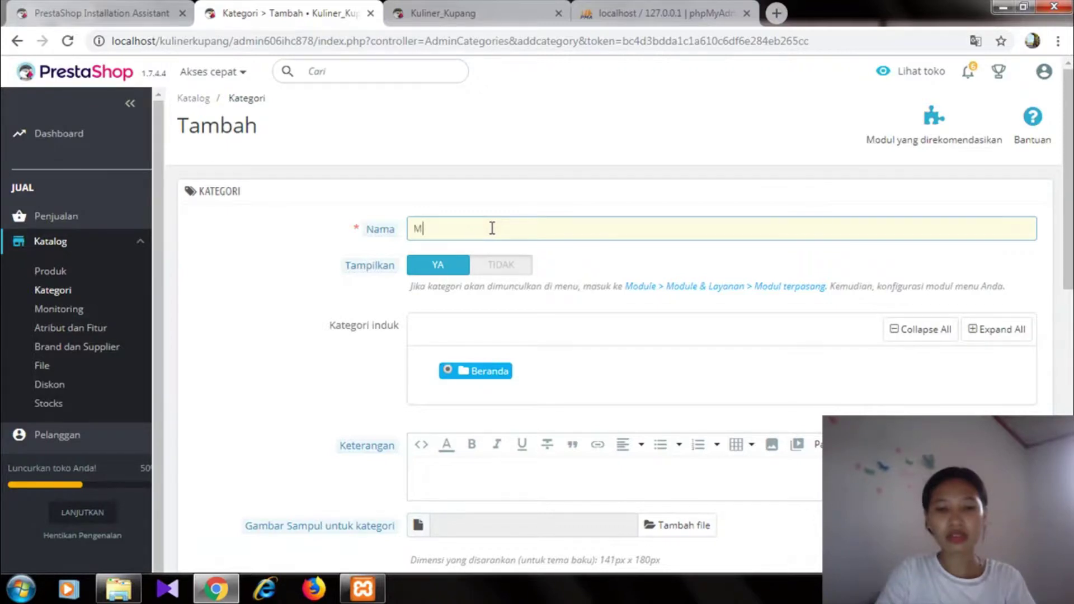
pyautogui.write('Makanan')
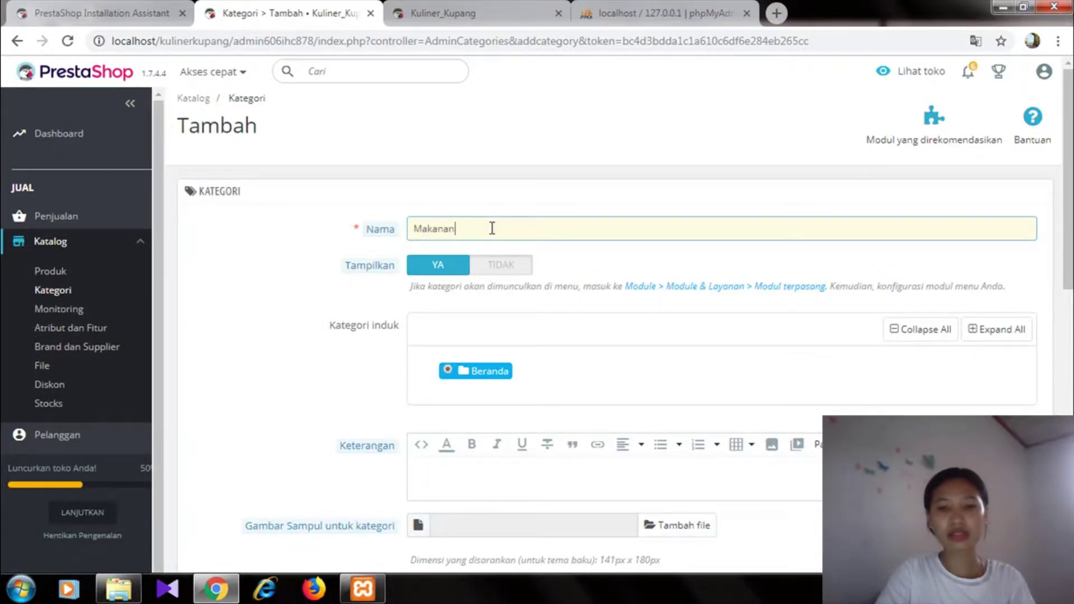
pyautogui.write(' Khas')
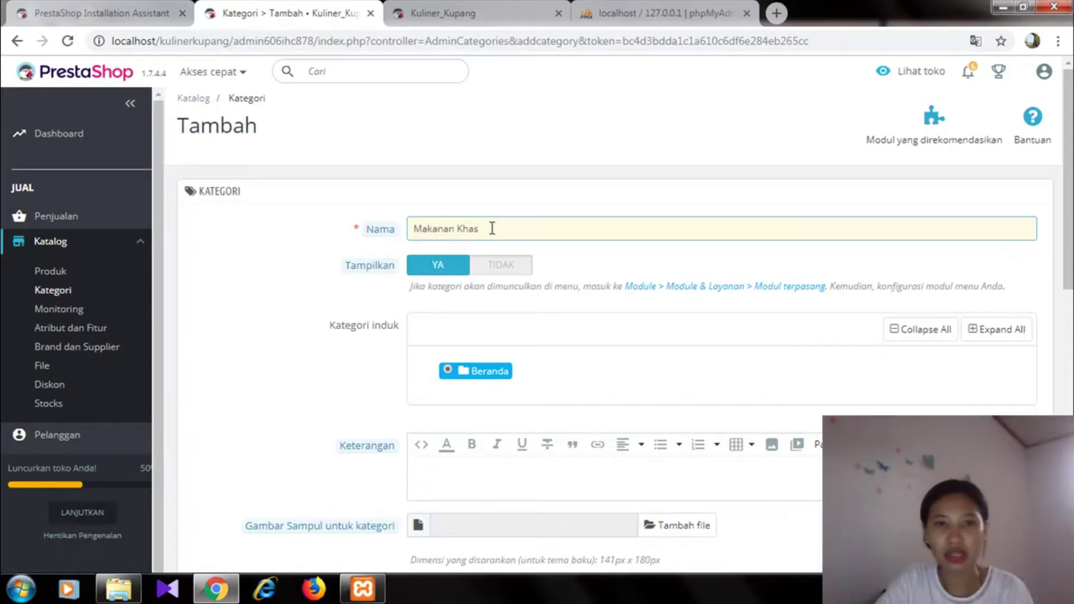
pyautogui.click(430, 270)
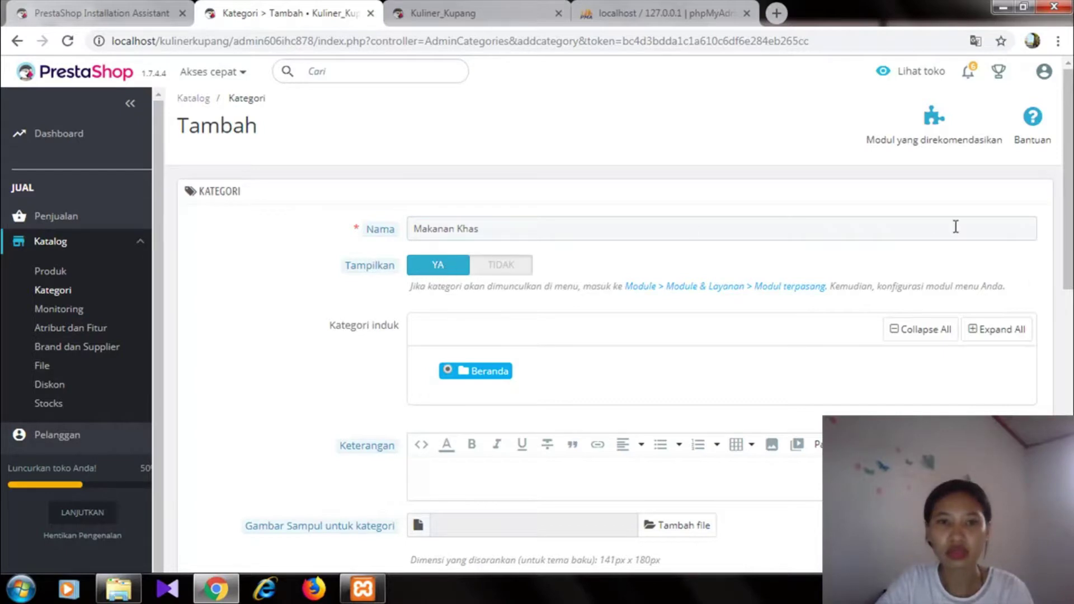
pyautogui.moveTo(1068, 204); pyautogui.dragTo(1068, 229)
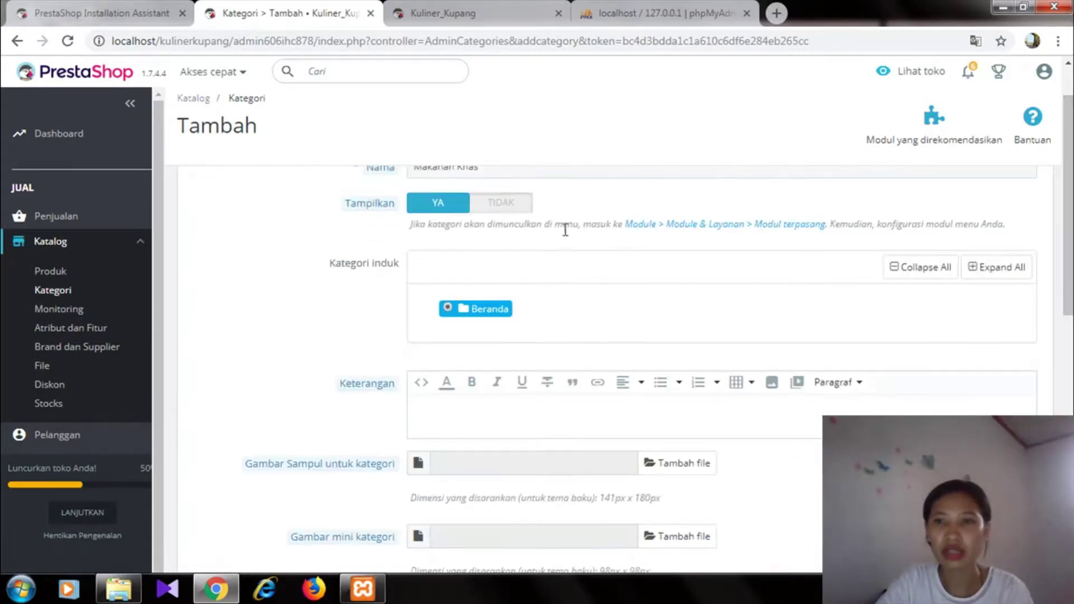
pyautogui.moveTo(1069, 169); pyautogui.dragTo(1064, 456)
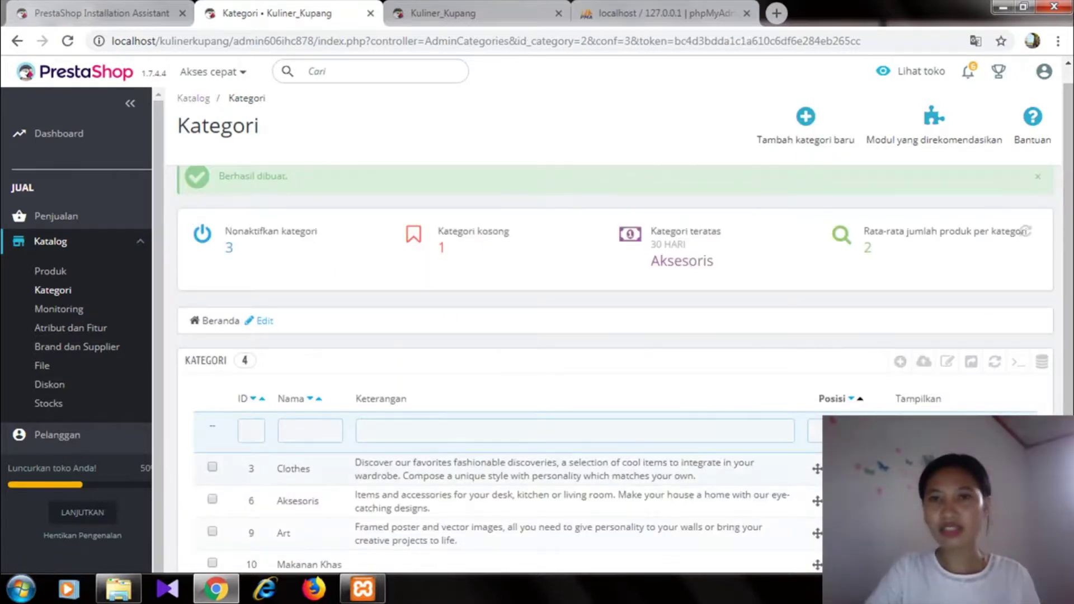
# - Add a new category named 'Minuman Khas' and save it
pyautogui.click(806, 117)
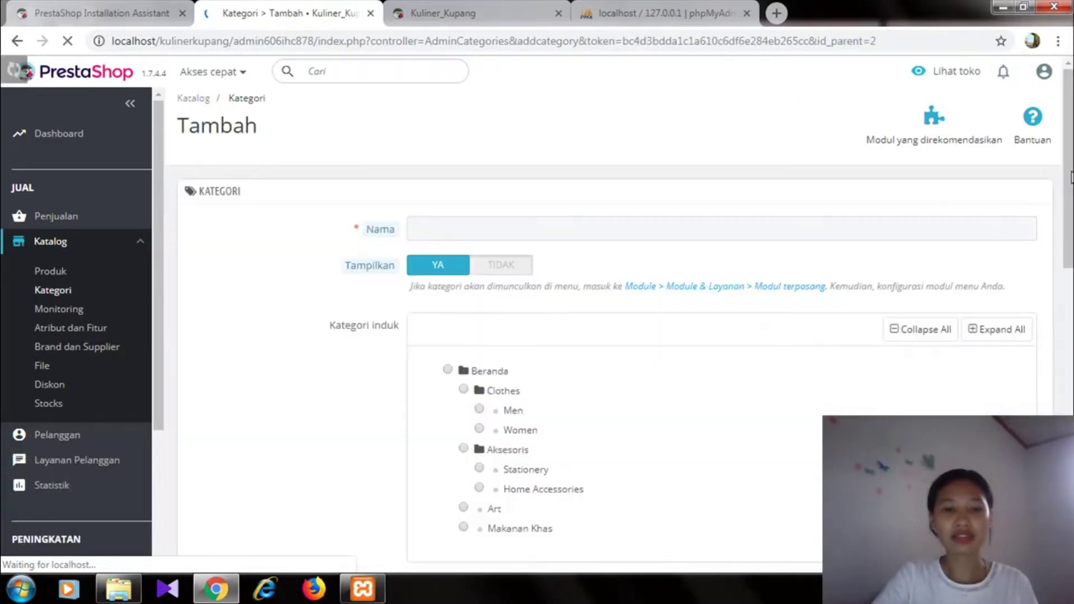
pyautogui.click(559, 235)
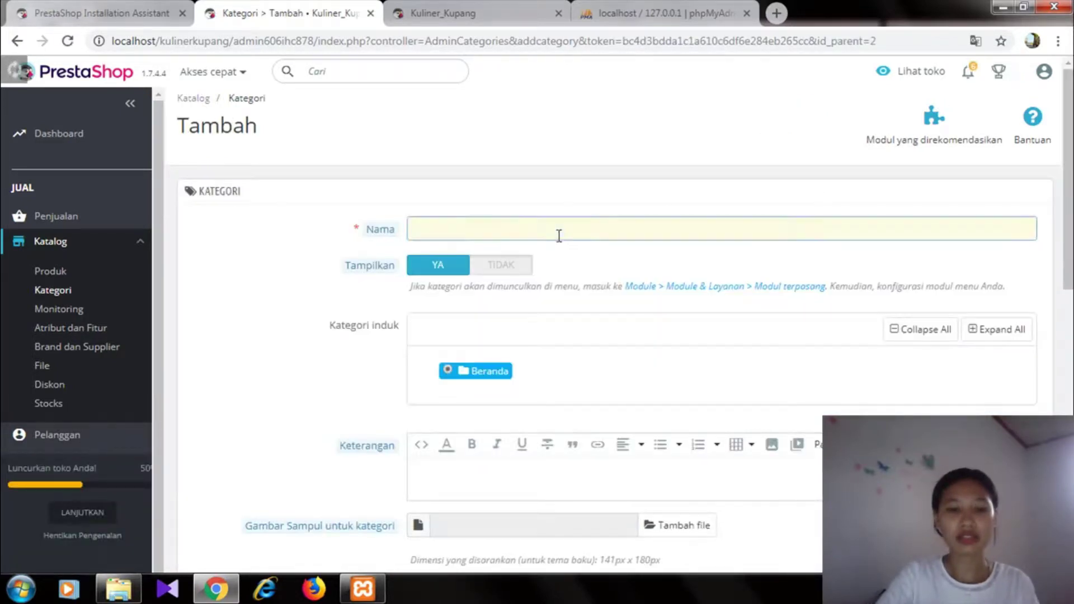
pyautogui.click(551, 231)
pyautogui.write('Minuman Khas')
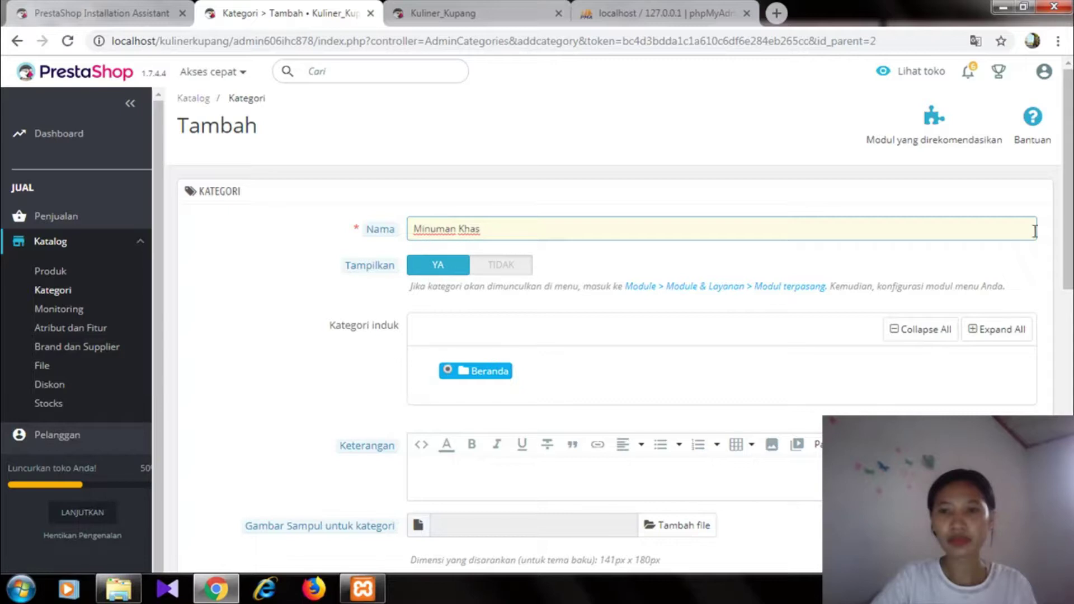
pyautogui.moveTo(1067, 232); pyautogui.dragTo(1067, 489)
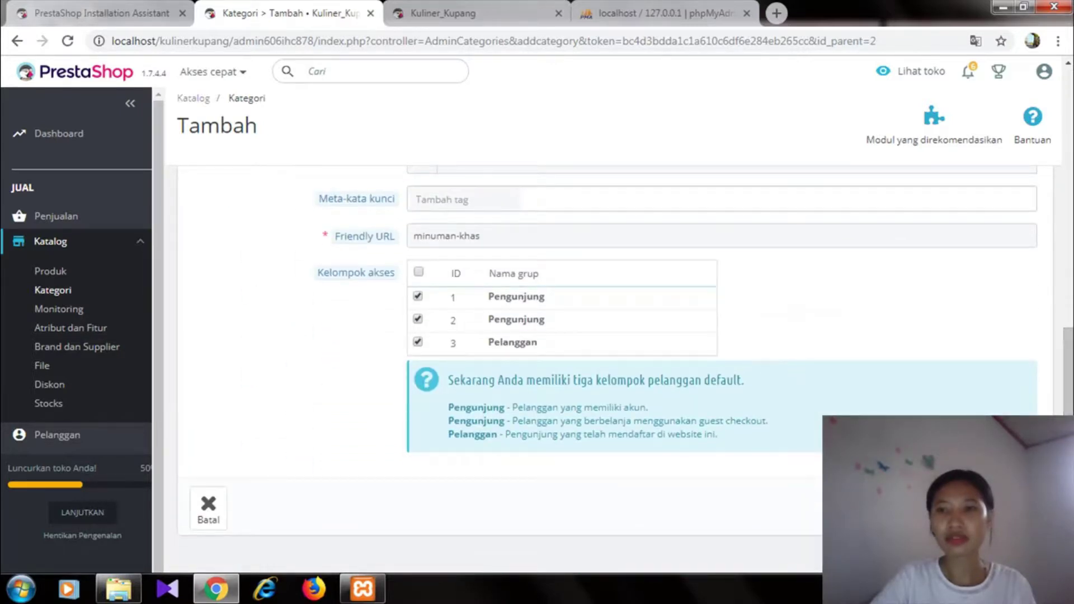
pyautogui.press('Return')
pyautogui.moveTo(1067, 435); pyautogui.dragTo(1066, 181)
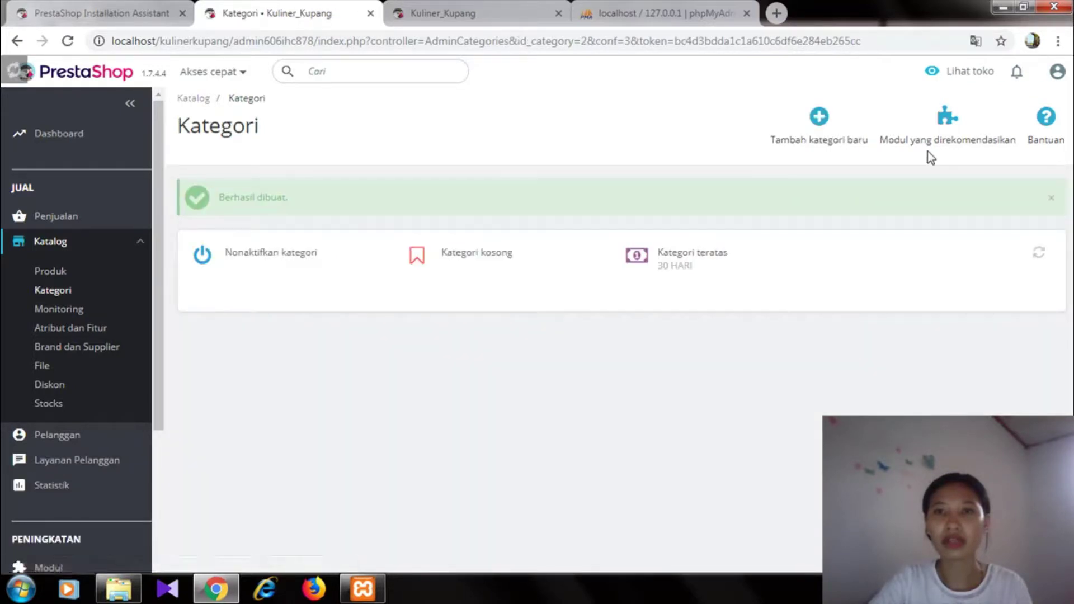
# - Add a category named 'Camilan' and save it
pyautogui.click(806, 117)
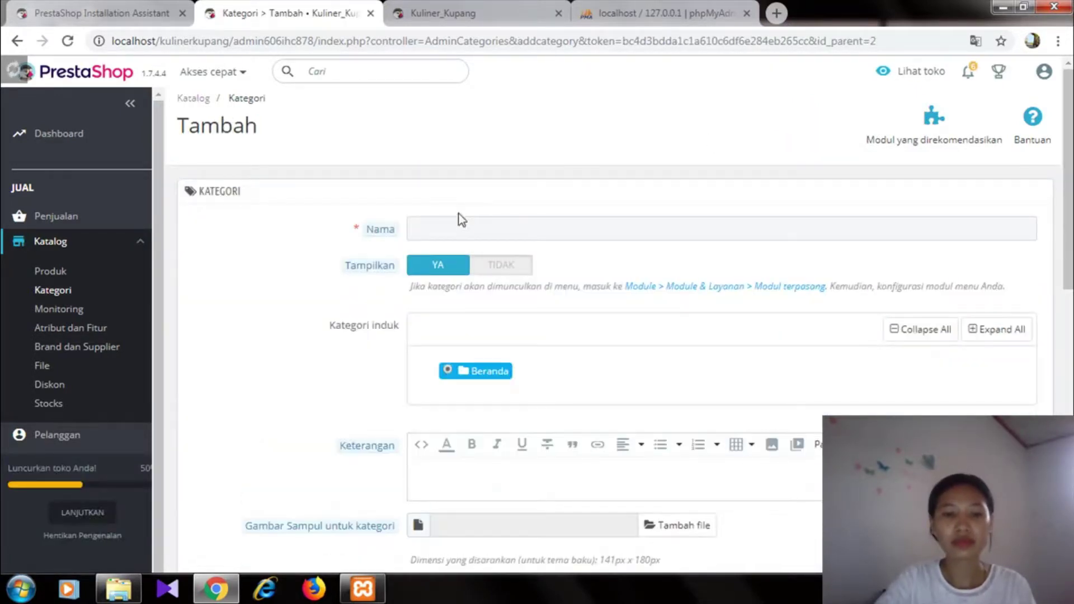
pyautogui.click(459, 224)
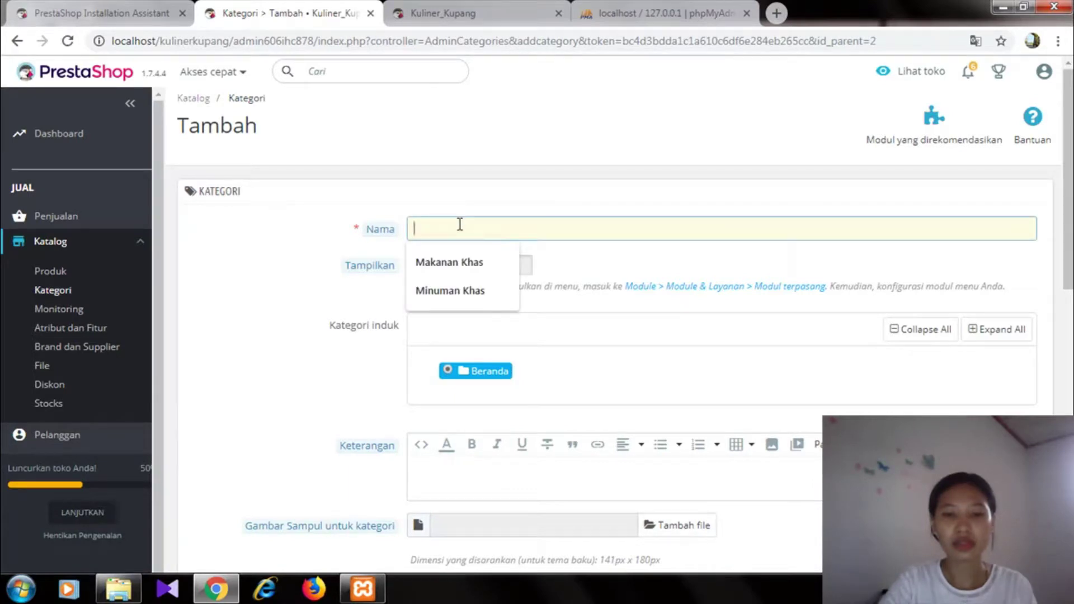
pyautogui.write('Ca')
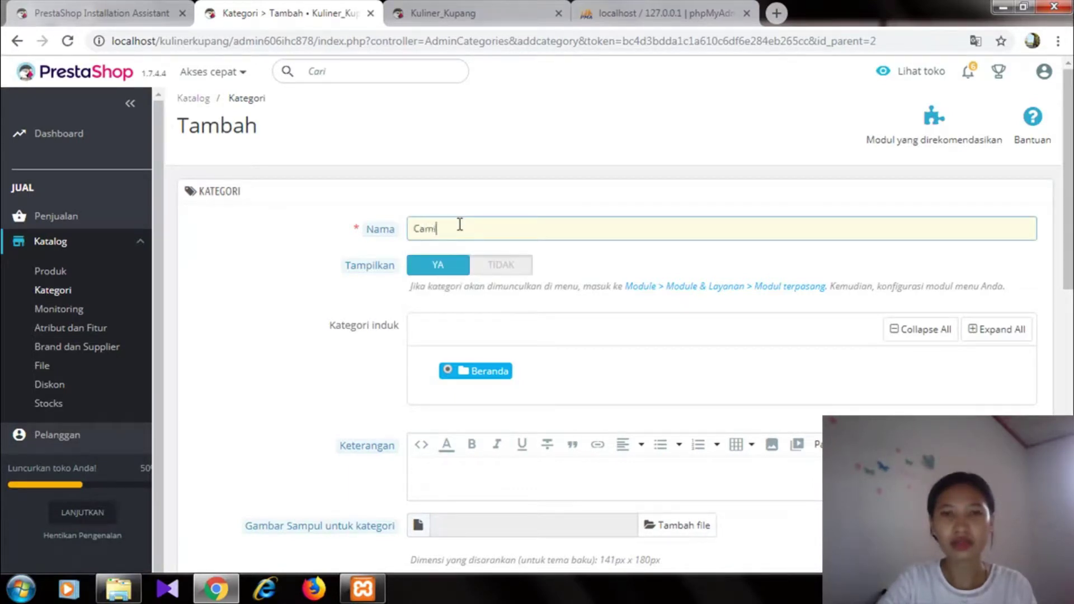
pyautogui.write('milan')
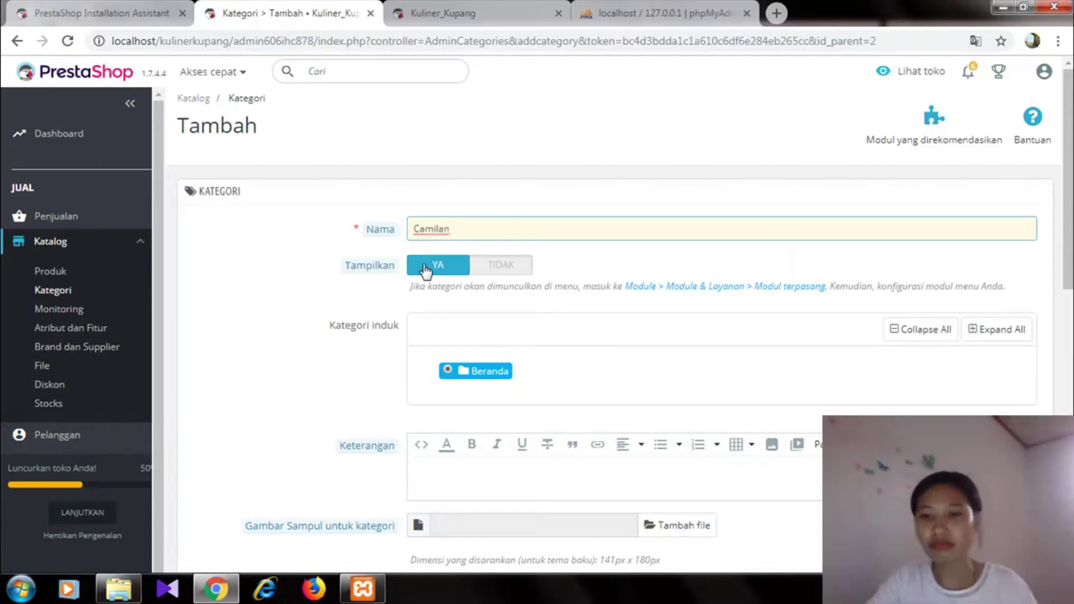
pyautogui.click(425, 266)
pyautogui.scroll(-10, 425, 269)
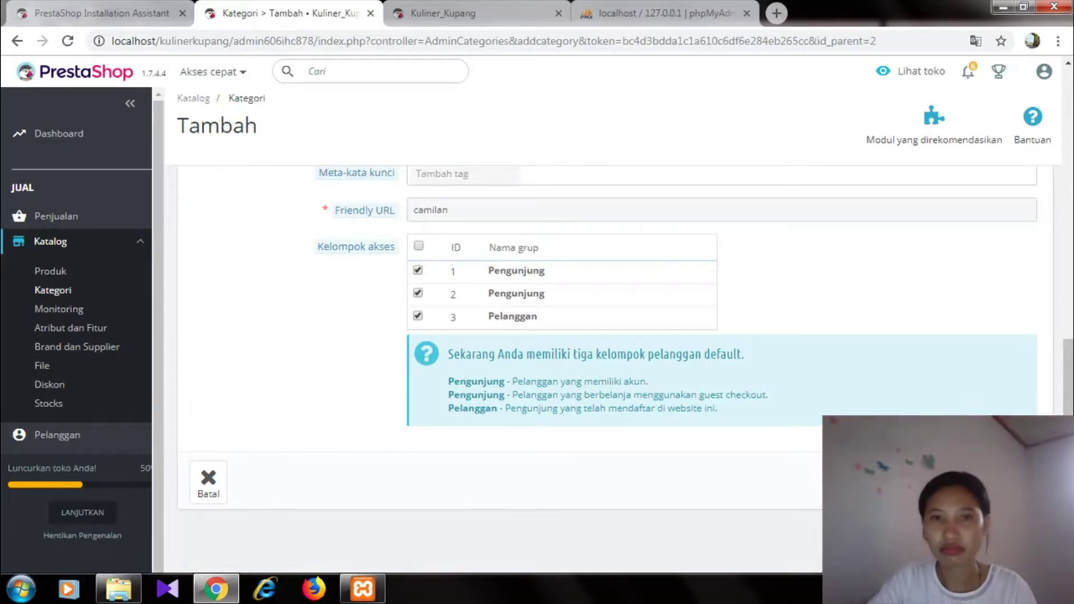
pyautogui.click(1013, 482)
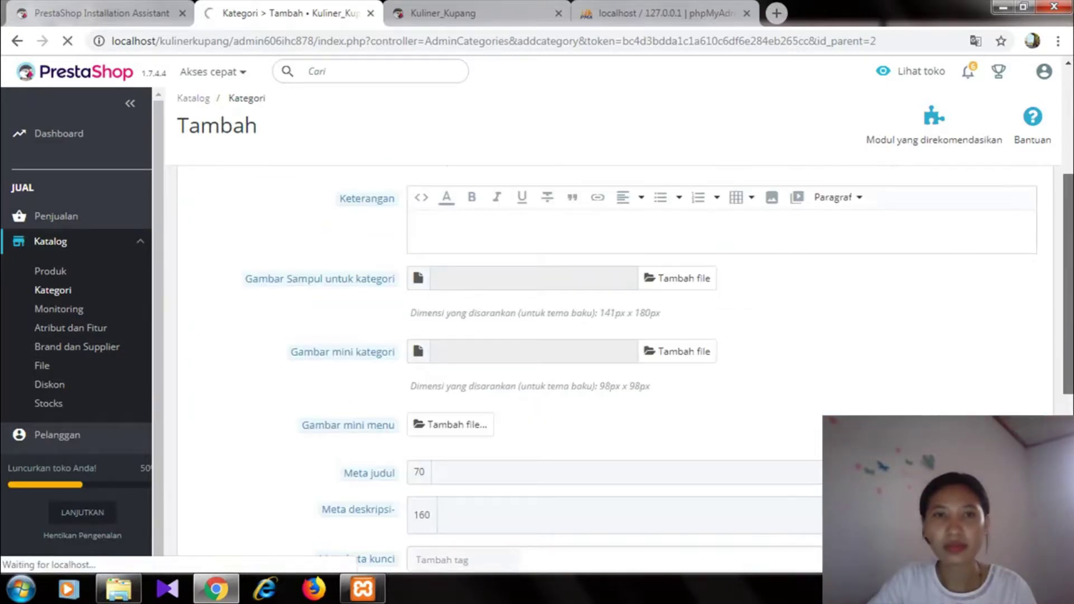
pyautogui.scroll(5, 1067, 157)
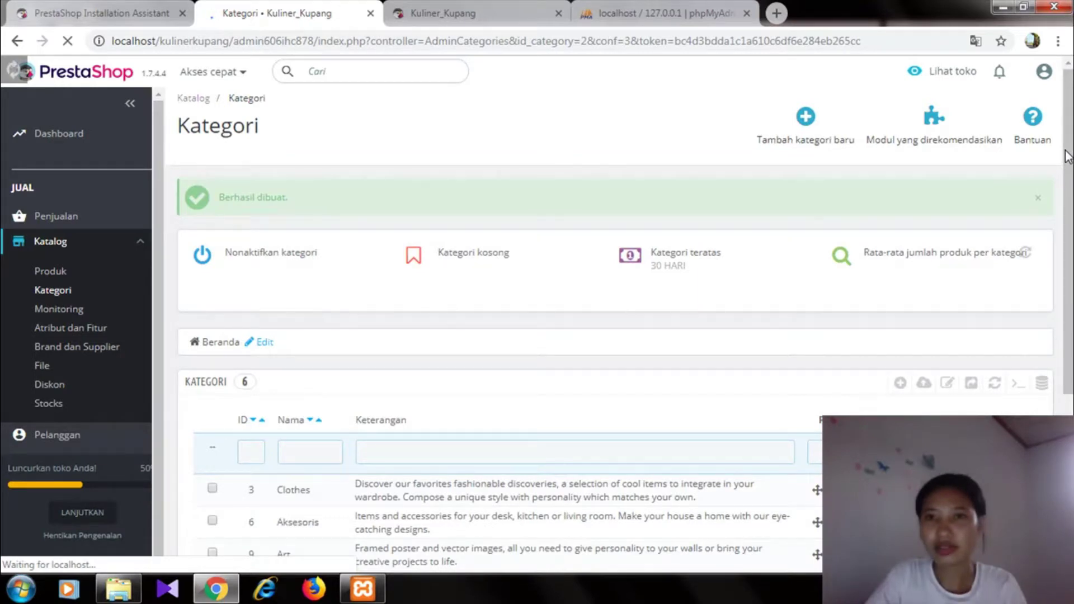
pyautogui.click(807, 119)
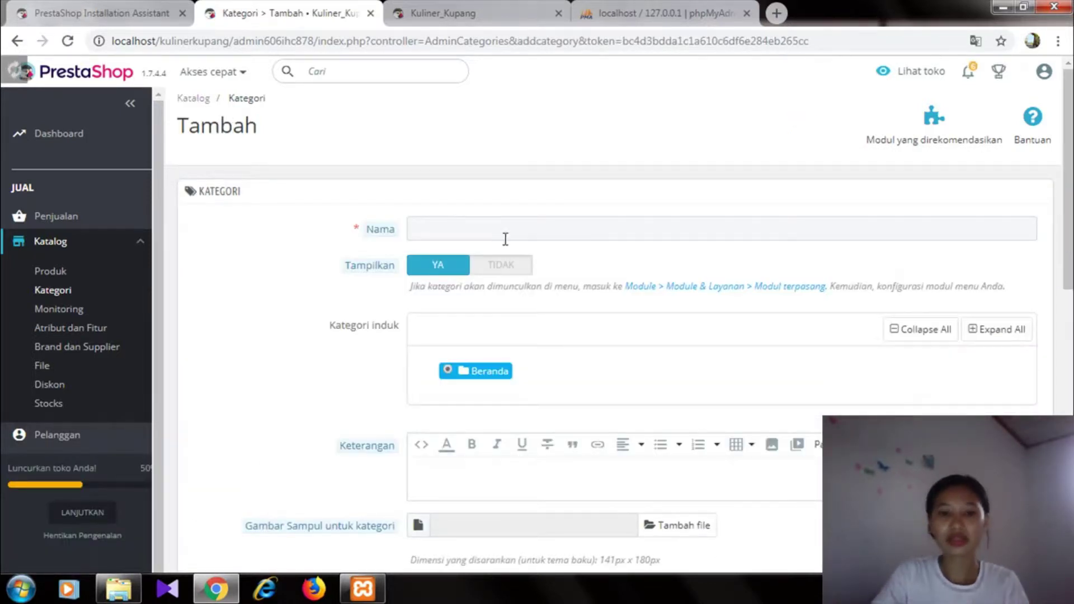
# - Name the new category 'Bose' and choose Makanan Khas as its parent
pyautogui.click(857, 231)
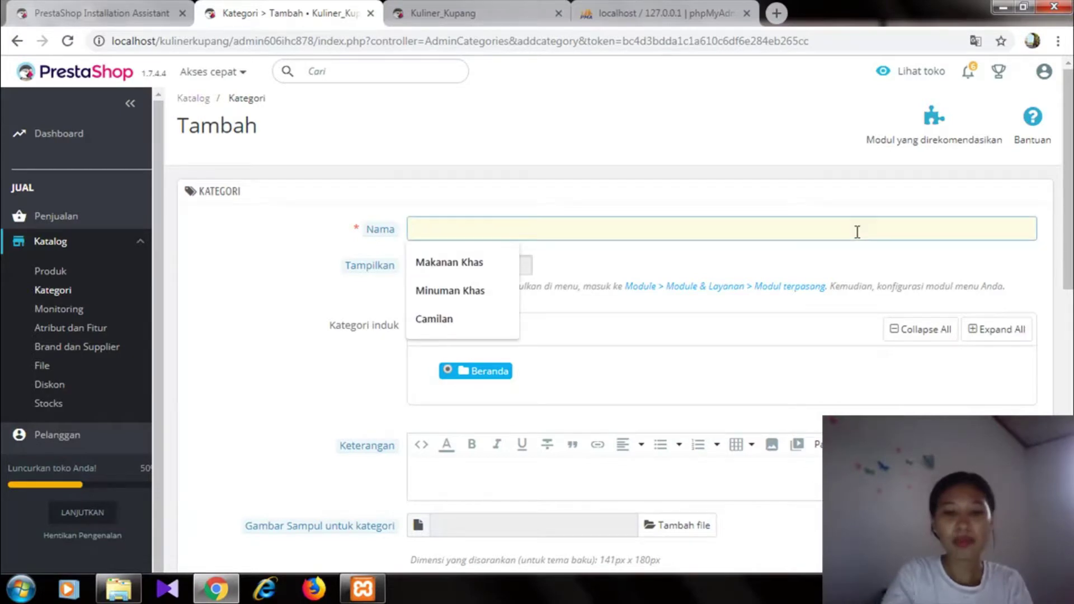
pyautogui.write('Bose')
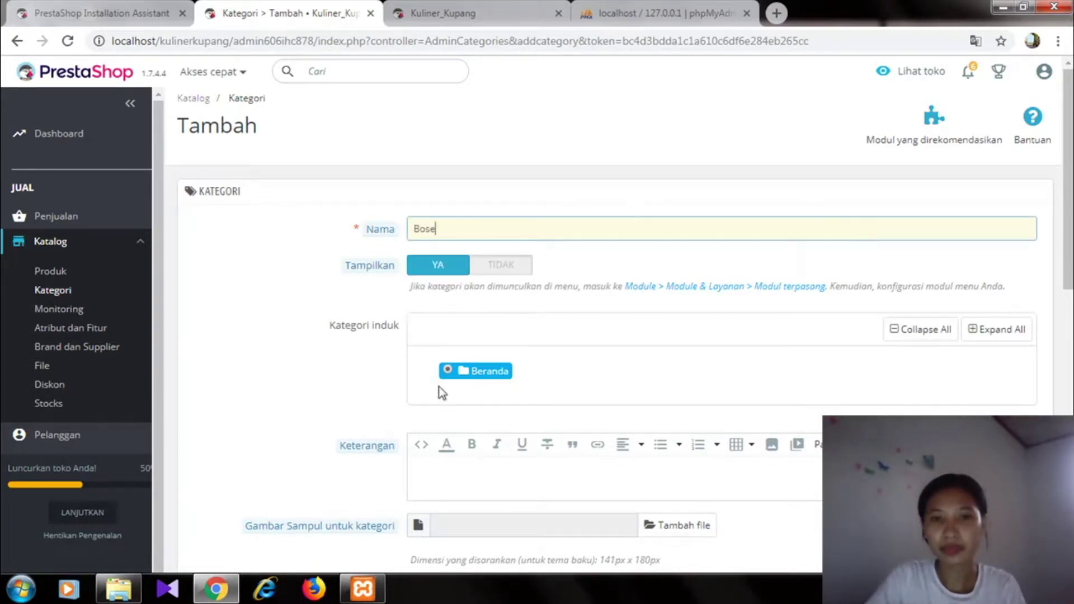
pyautogui.click(445, 373)
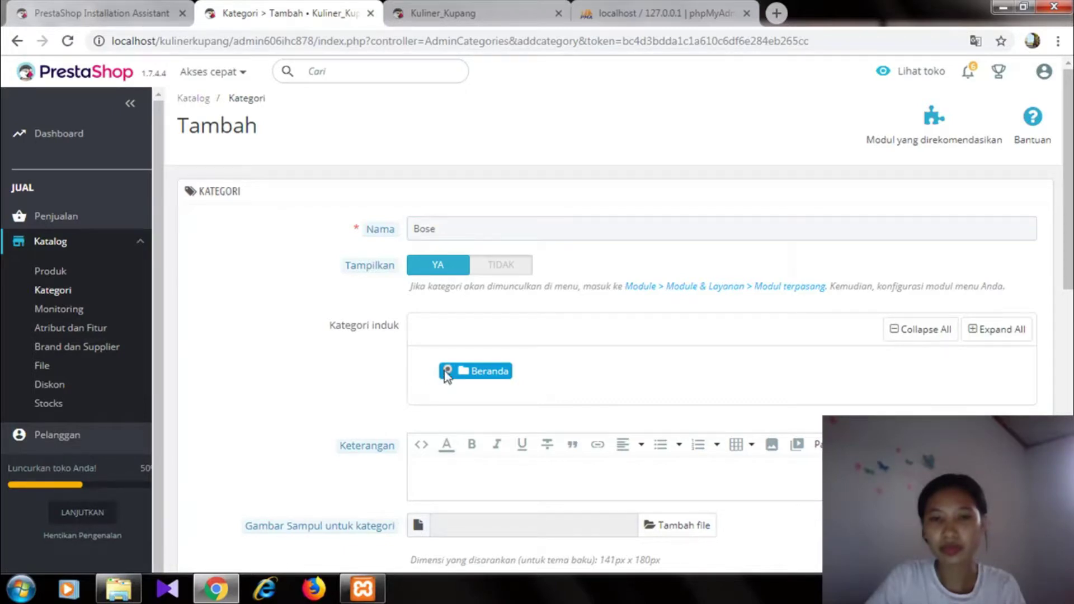
pyautogui.click(464, 374)
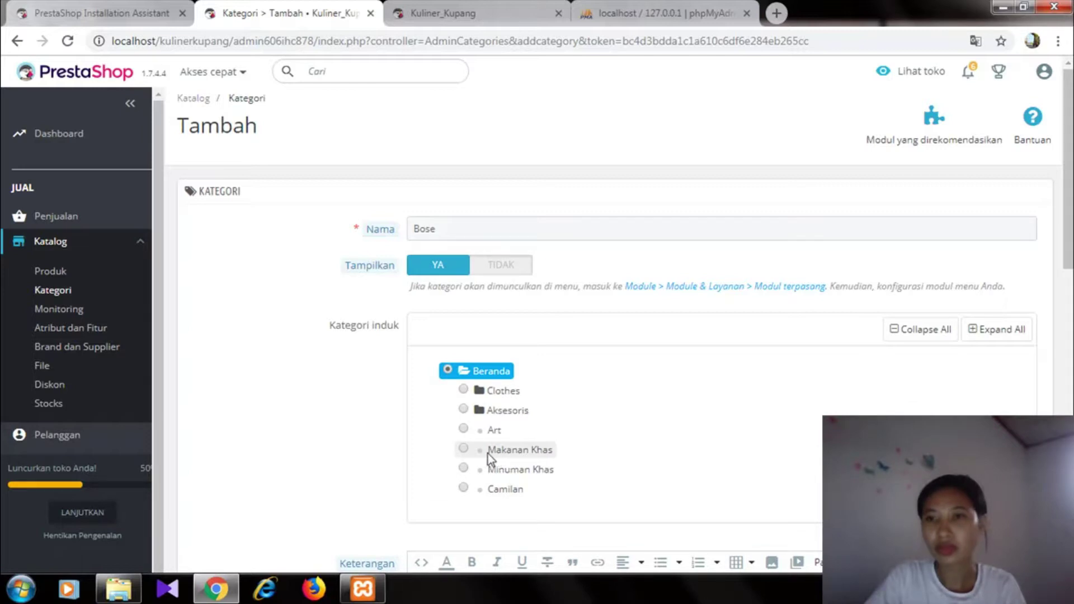
pyautogui.click(463, 448)
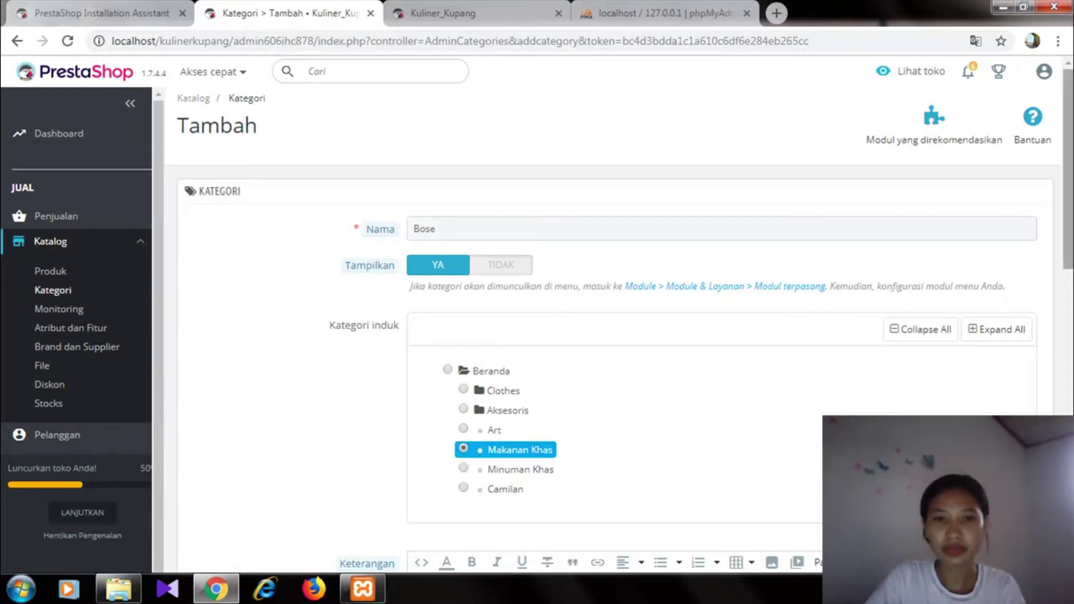
pyautogui.scroll(-4, 503, 392)
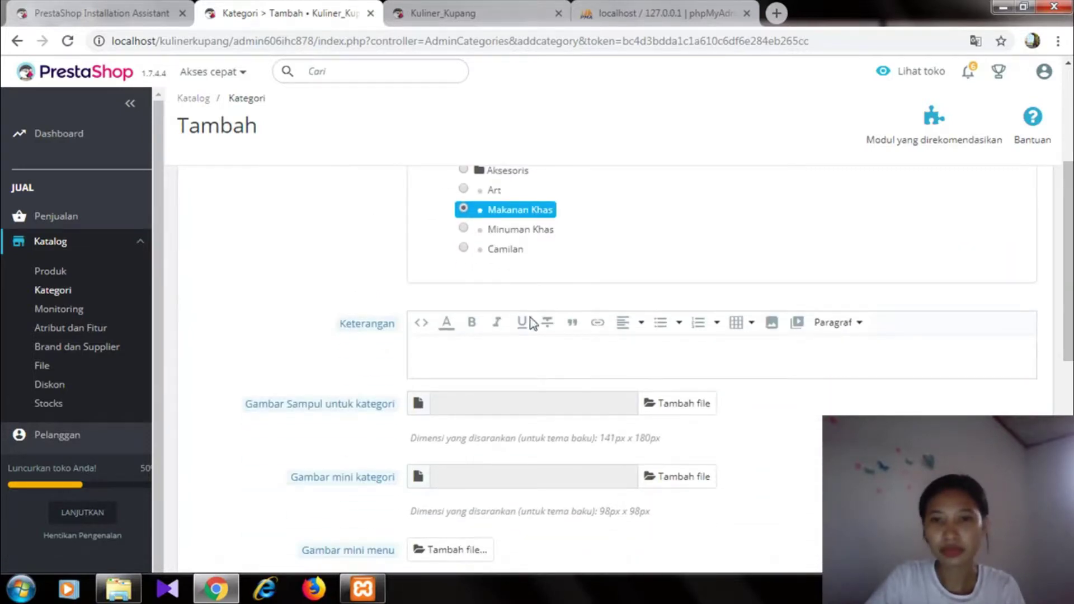
# - Attach 'download (2)' from G:\website as the Bose category's cover image
pyautogui.click(670, 415)
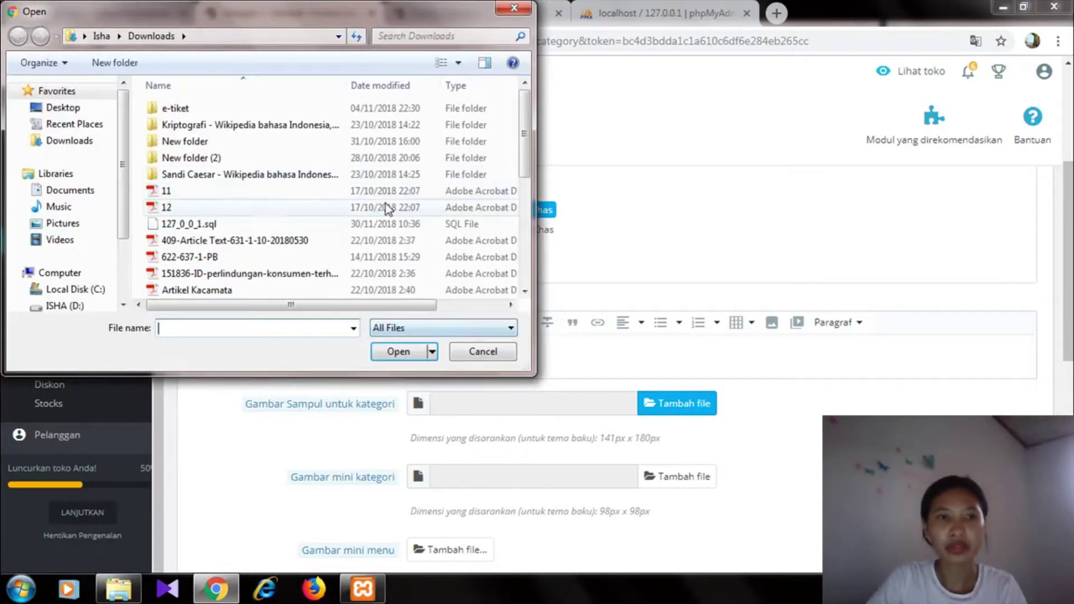
pyautogui.scroll(-2, 67, 223)
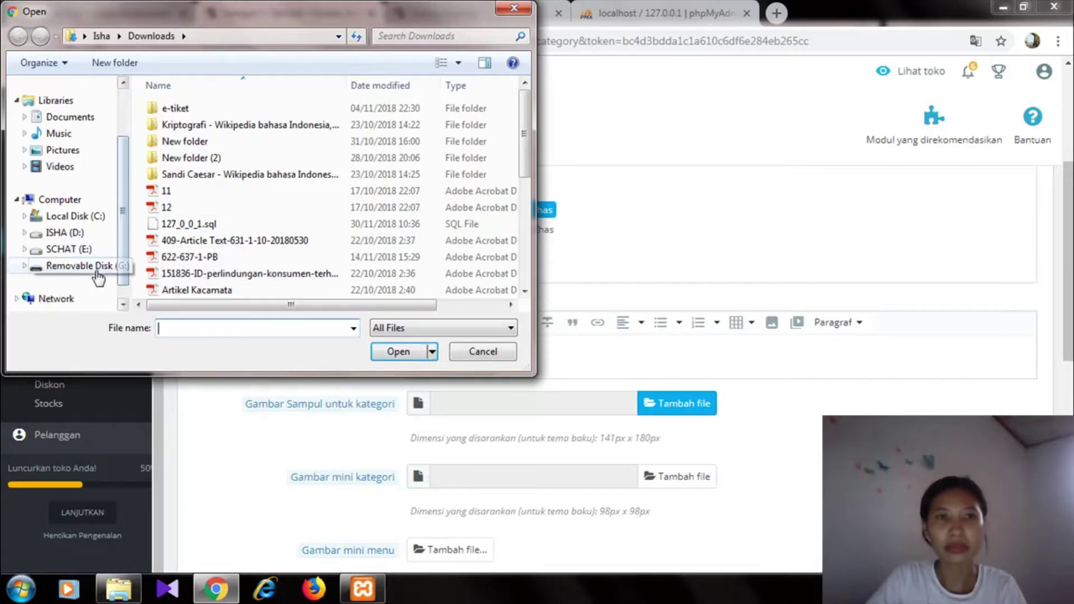
pyautogui.click(83, 266)
pyautogui.click(187, 147)
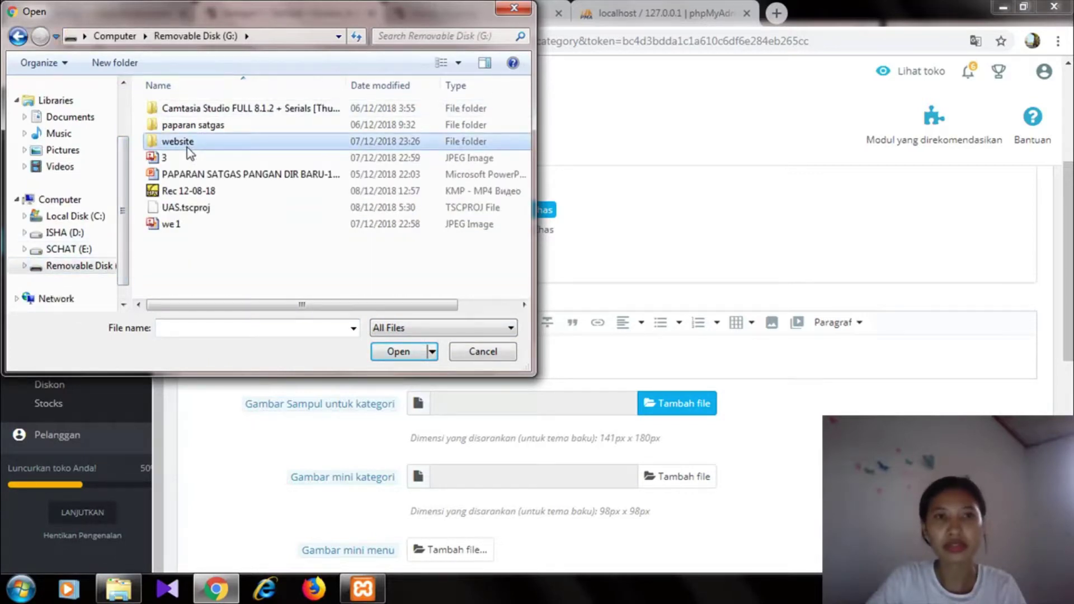
pyautogui.doubleClick(186, 146)
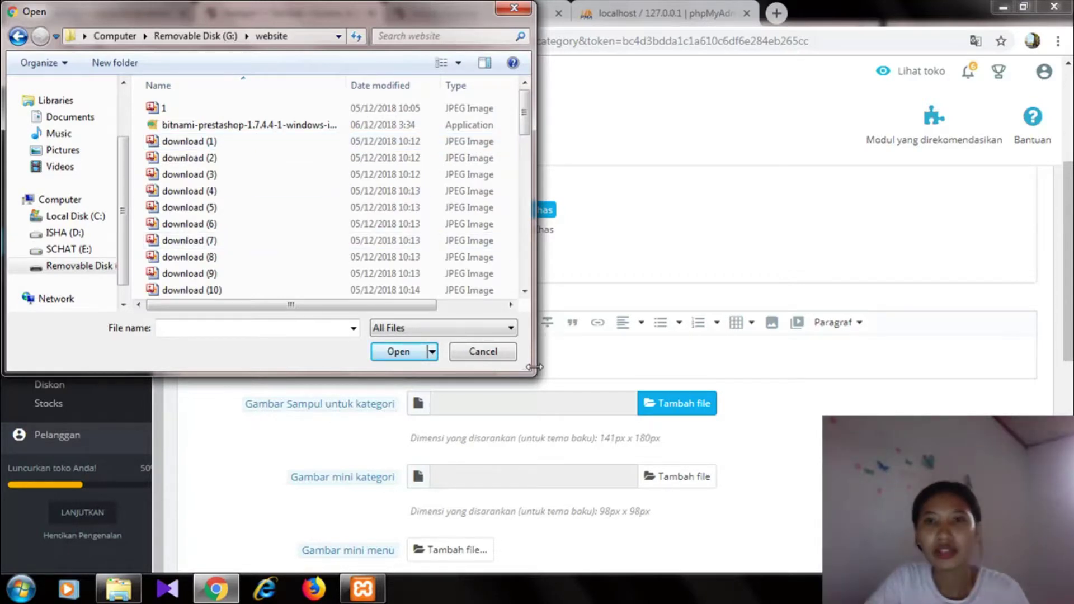
pyautogui.moveTo(534, 367); pyautogui.dragTo(917, 366)
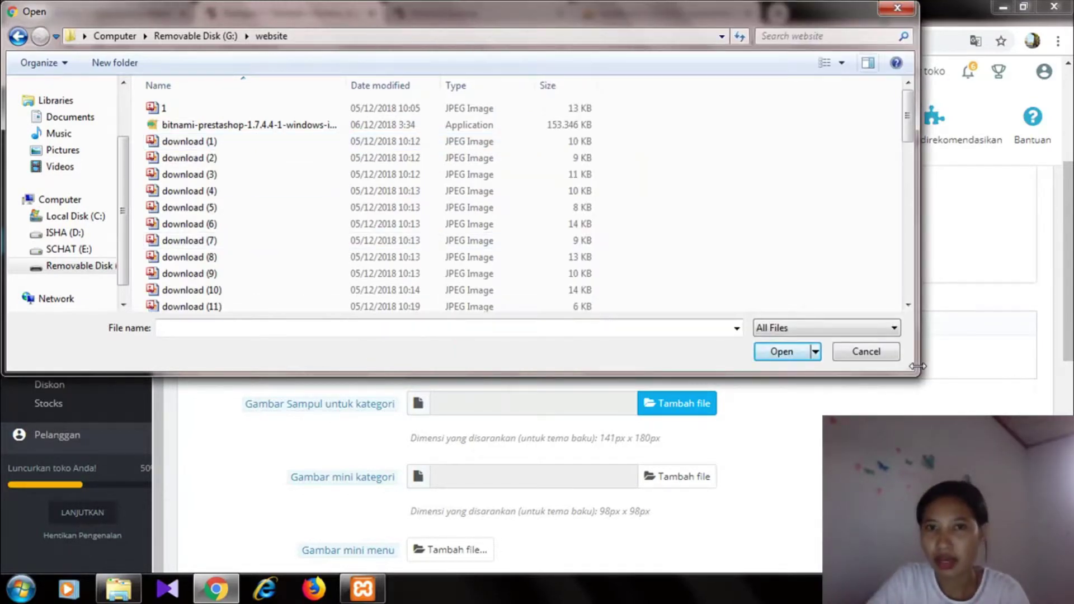
pyautogui.click(844, 63)
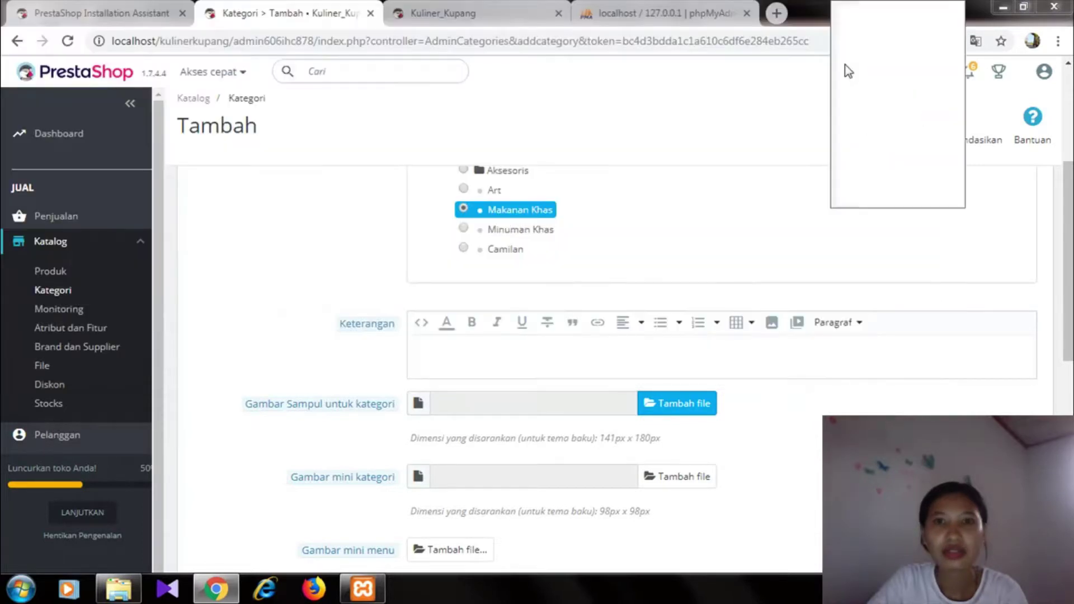
pyautogui.click(905, 45)
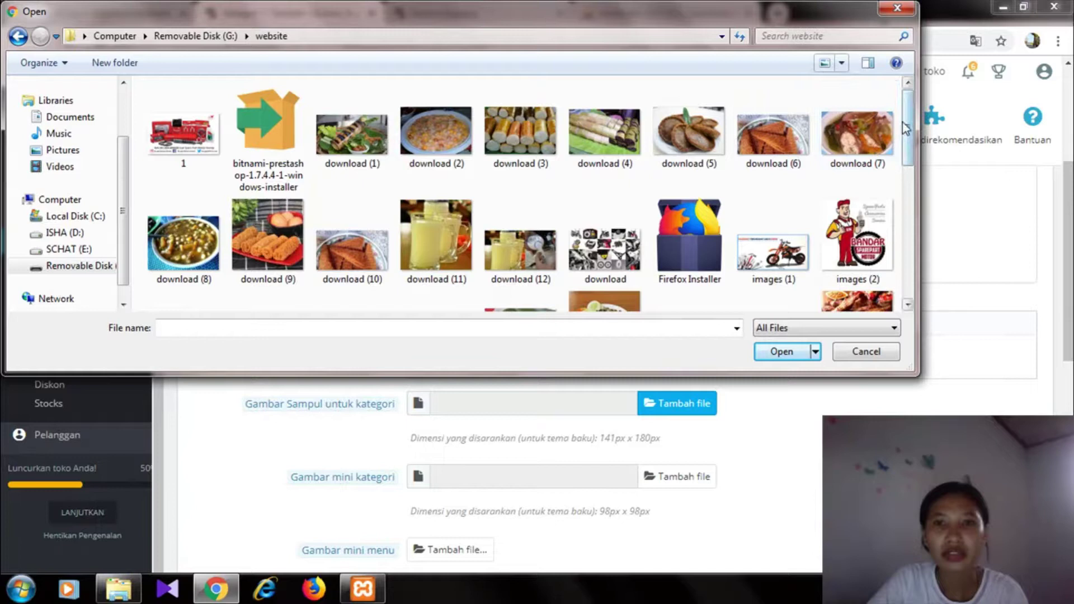
pyautogui.moveTo(908, 127)
pyautogui.mouseDown()
pyautogui.moveTo(907, 227)
pyautogui.moveTo(907, 136)
pyautogui.mouseUp()
pyautogui.click(447, 103)
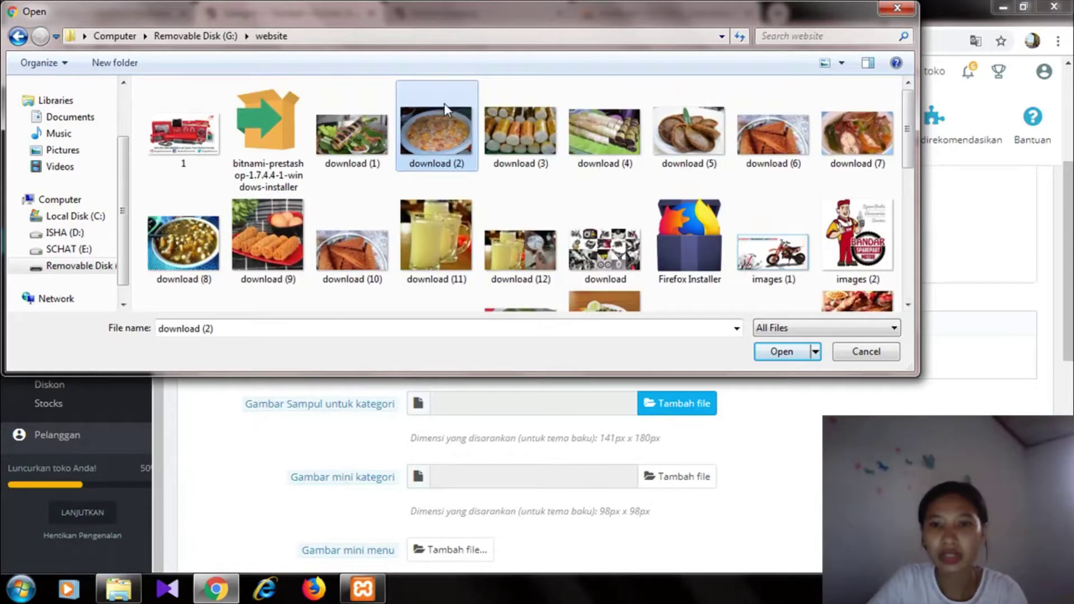
pyautogui.click(781, 351)
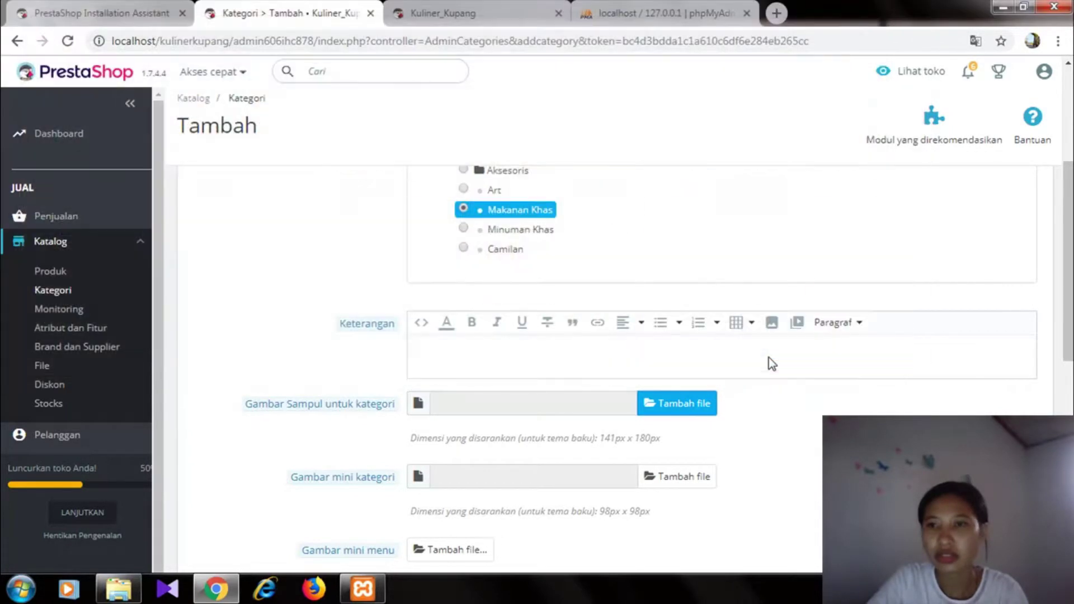
# - Save the Bose category
pyautogui.moveTo(1069, 230); pyautogui.dragTo(1068, 392)
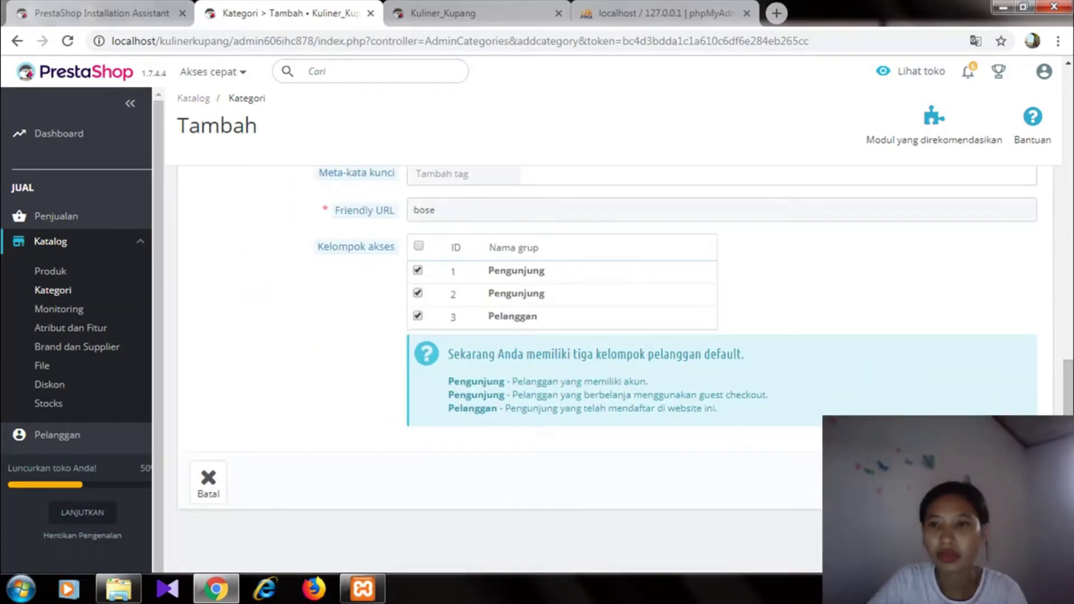
pyautogui.click(1007, 482)
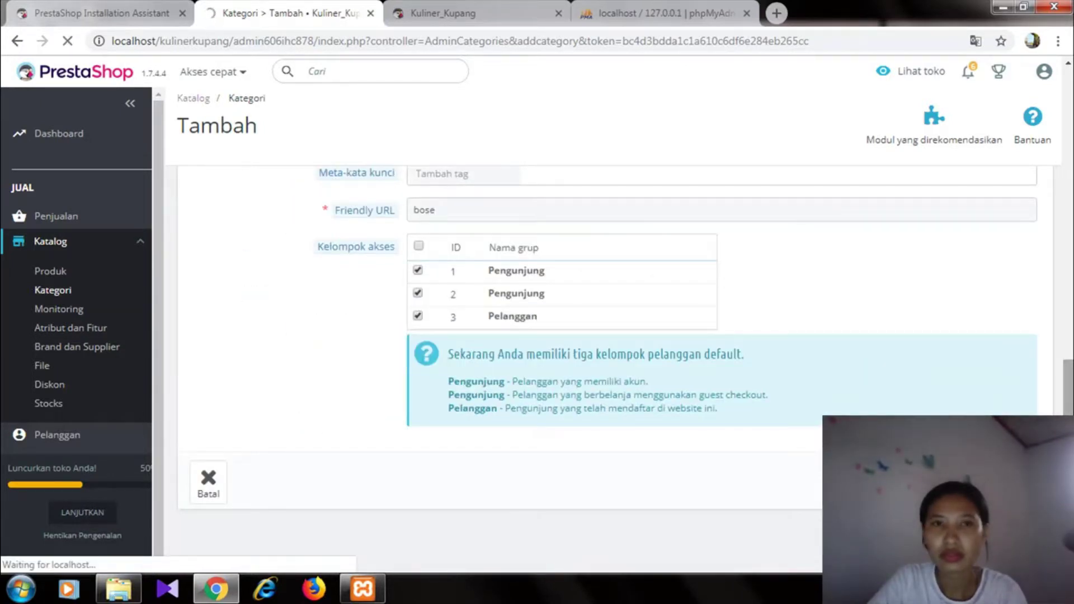
pyautogui.moveTo(1068, 386); pyautogui.dragTo(1061, 147)
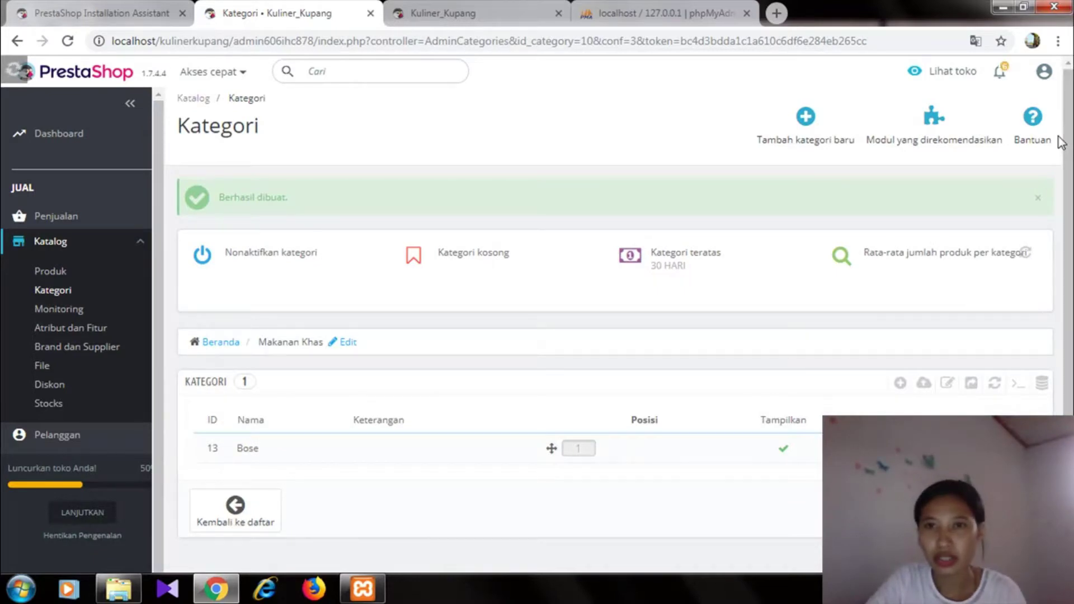
pyautogui.click(799, 120)
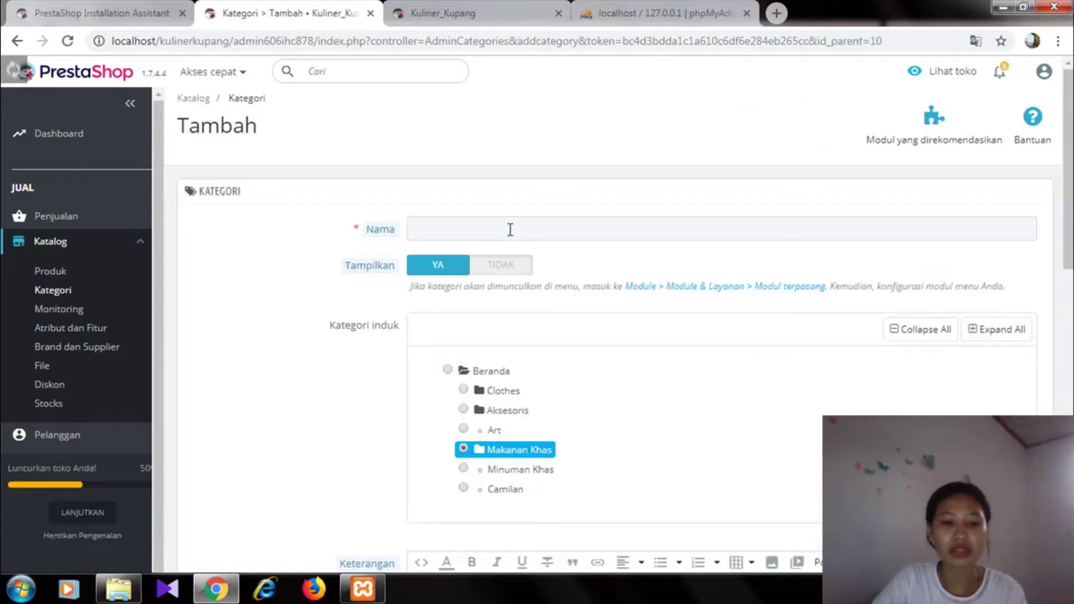
# - Name the new category 'Moke' with Minuman Khas as its parent
pyautogui.click(510, 230)
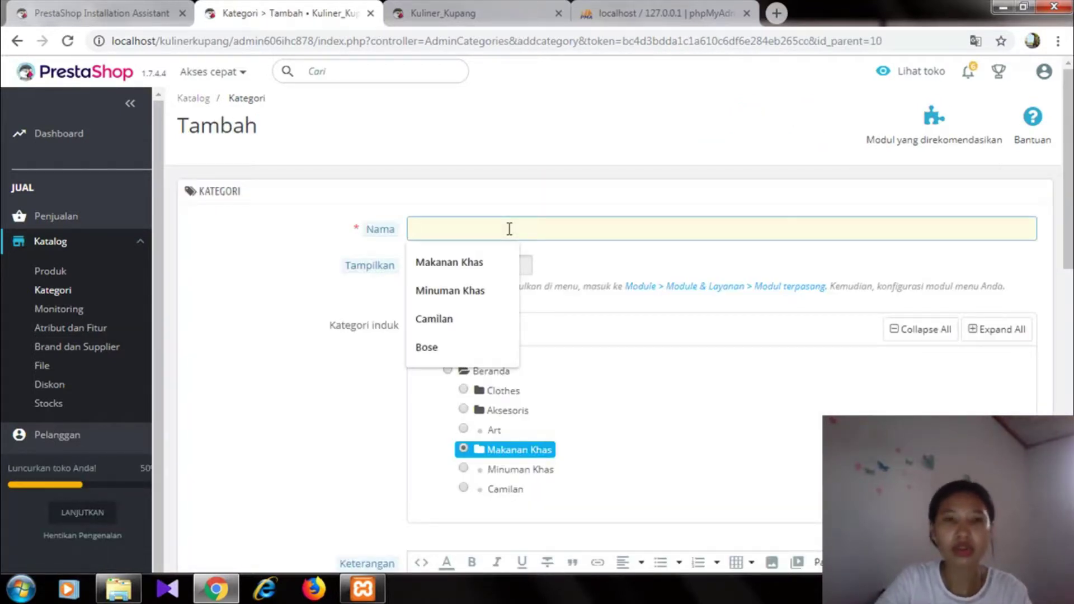
pyautogui.write('Moke')
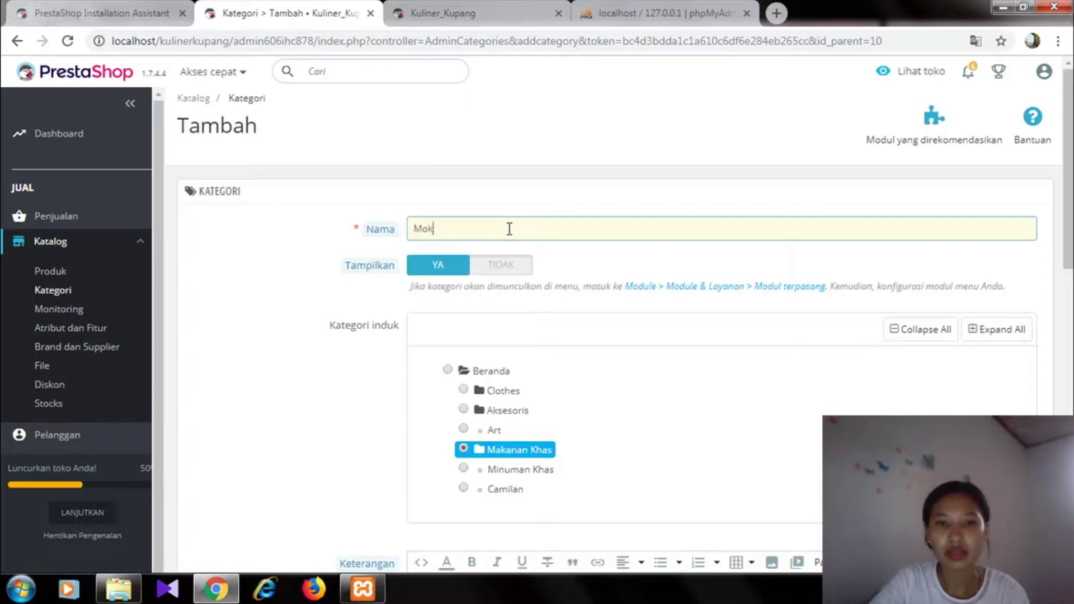
pyautogui.click(473, 474)
pyautogui.click(464, 469)
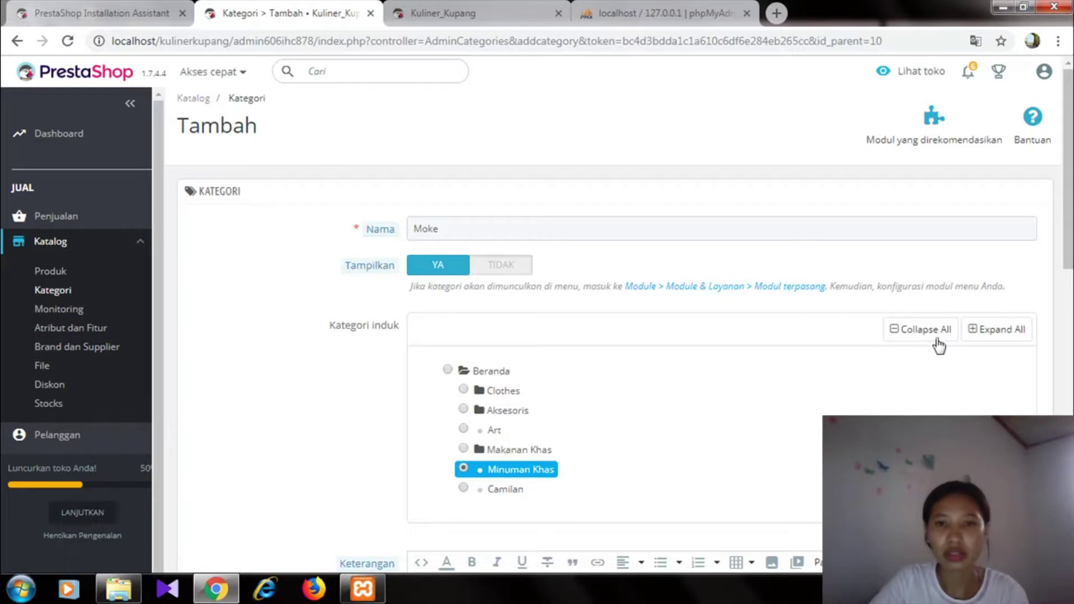
pyautogui.moveTo(1070, 262); pyautogui.dragTo(1071, 358)
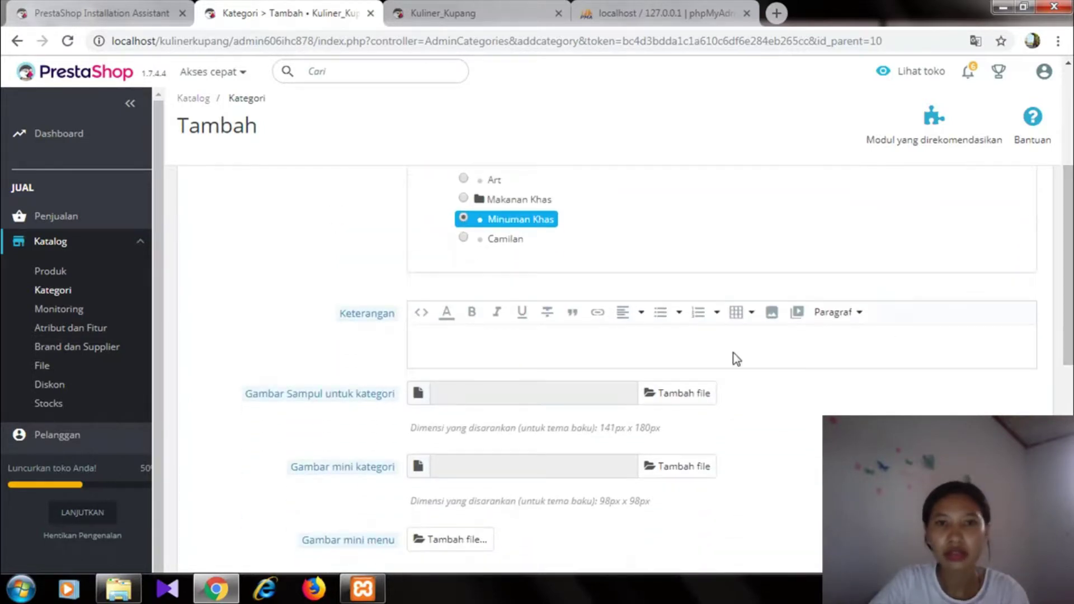
# - Attach images (25).jpg as the cover image and save the Moke category
pyautogui.click(680, 396)
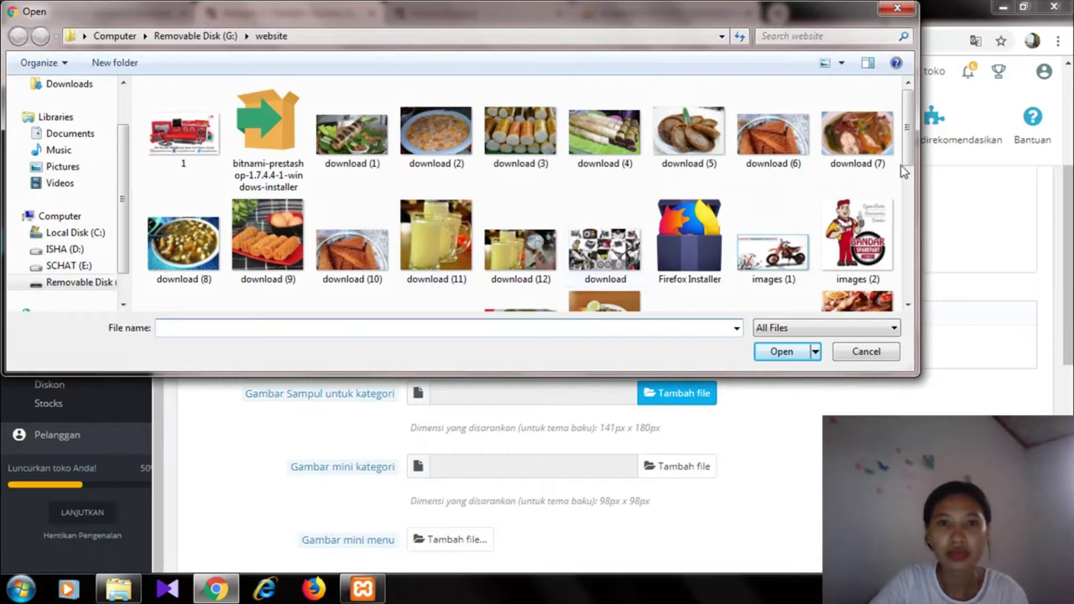
pyautogui.moveTo(908, 149); pyautogui.dragTo(912, 247)
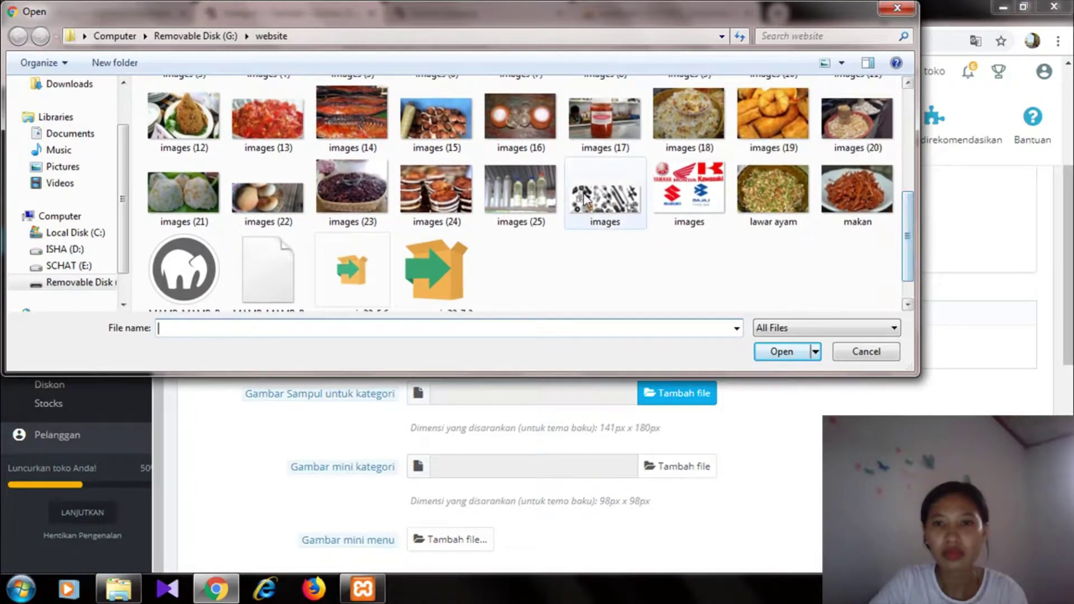
pyautogui.click(521, 193)
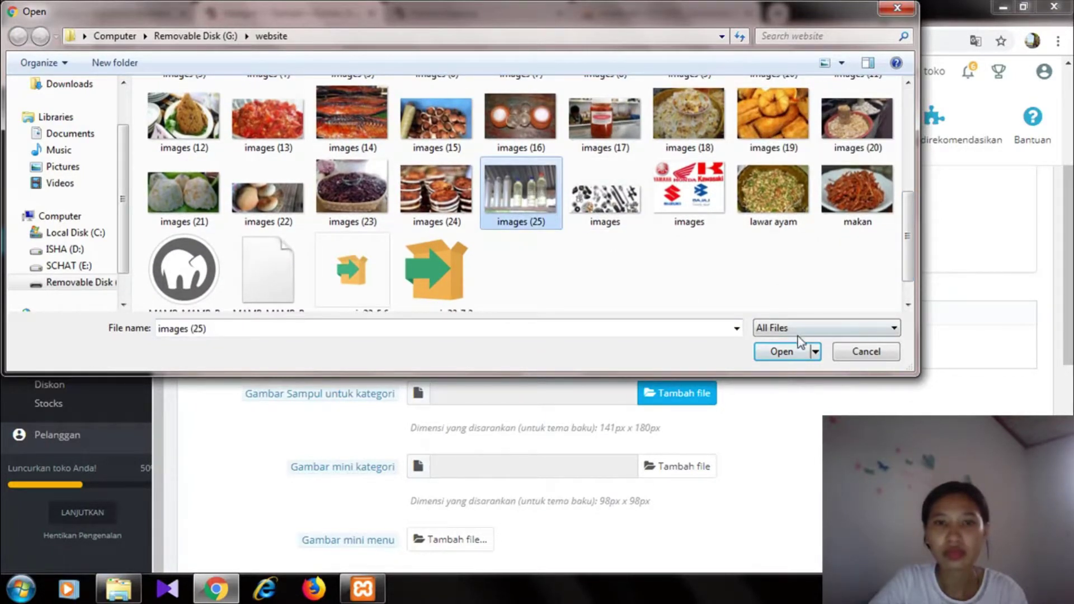
pyautogui.click(785, 353)
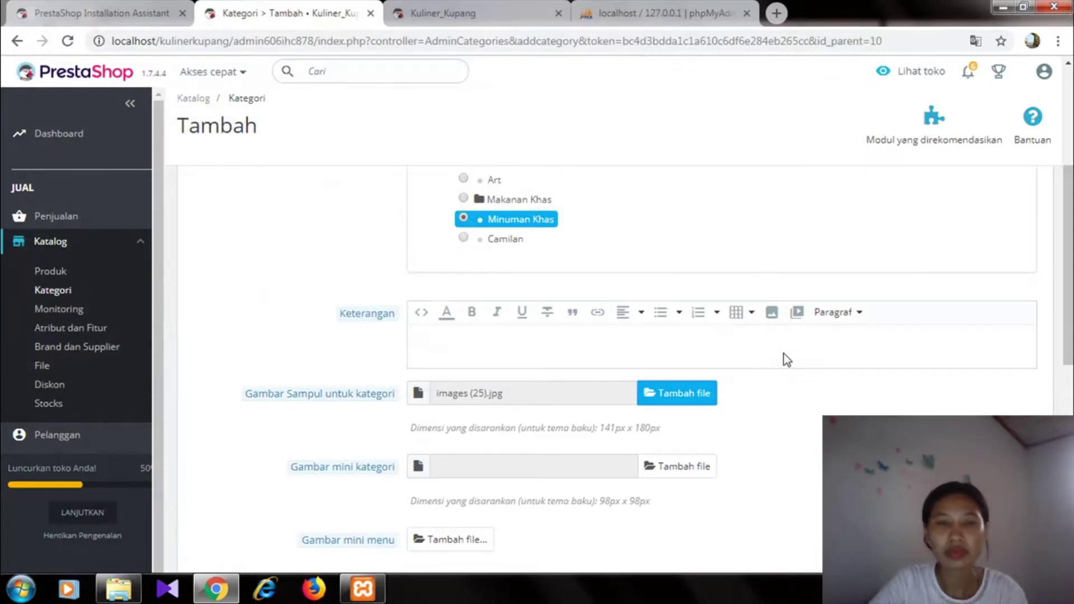
pyautogui.moveTo(1070, 206); pyautogui.dragTo(1062, 400)
pyautogui.click(1007, 481)
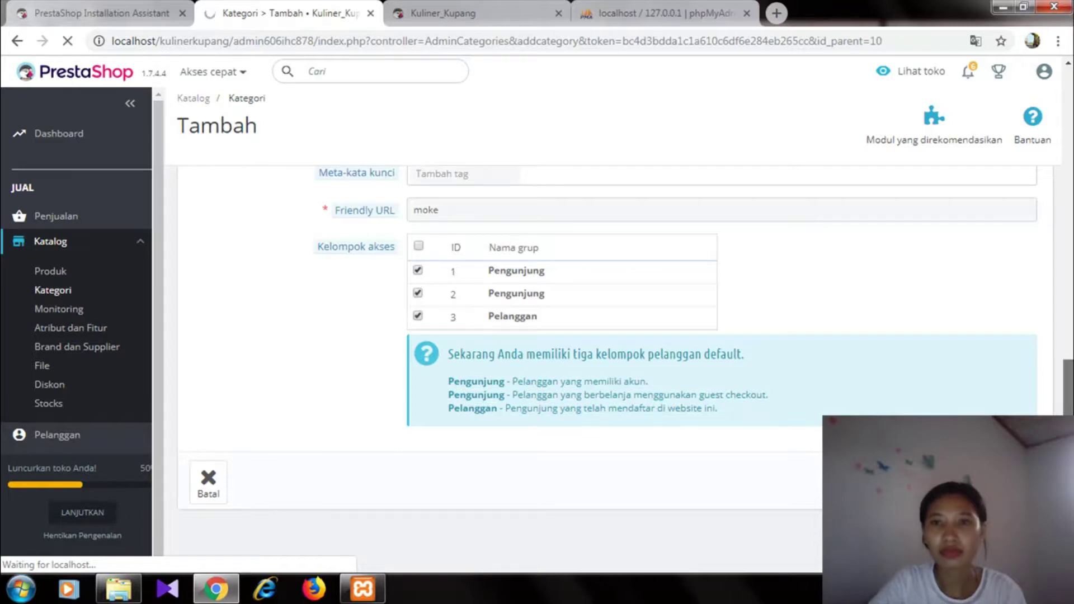
pyautogui.scroll(2, 1069, 390)
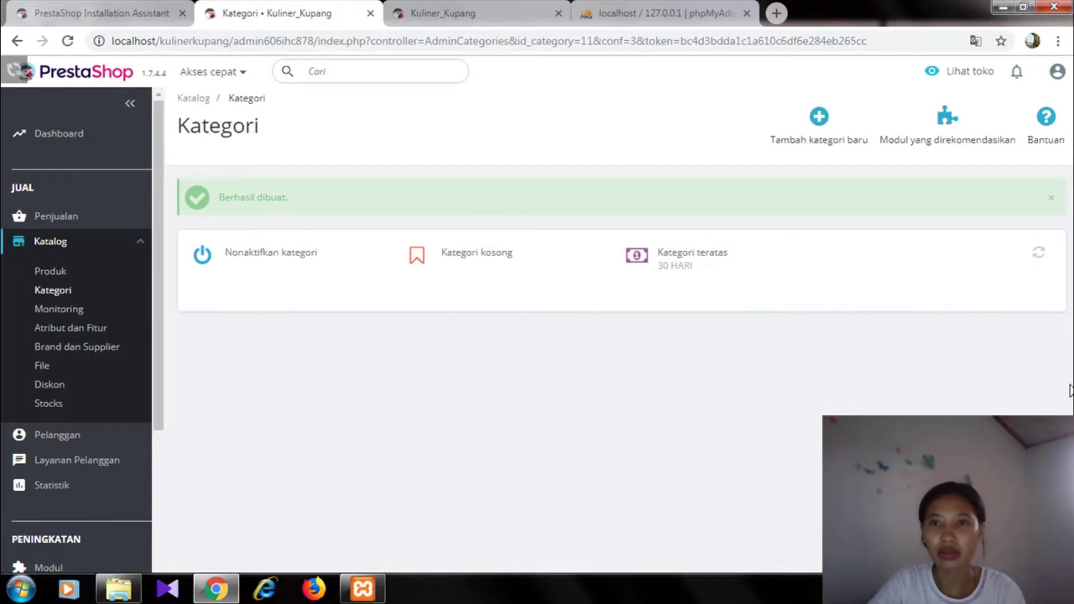
# - Start a new category named 'Kue Rambut' with Camilan as its parent
pyautogui.click(805, 117)
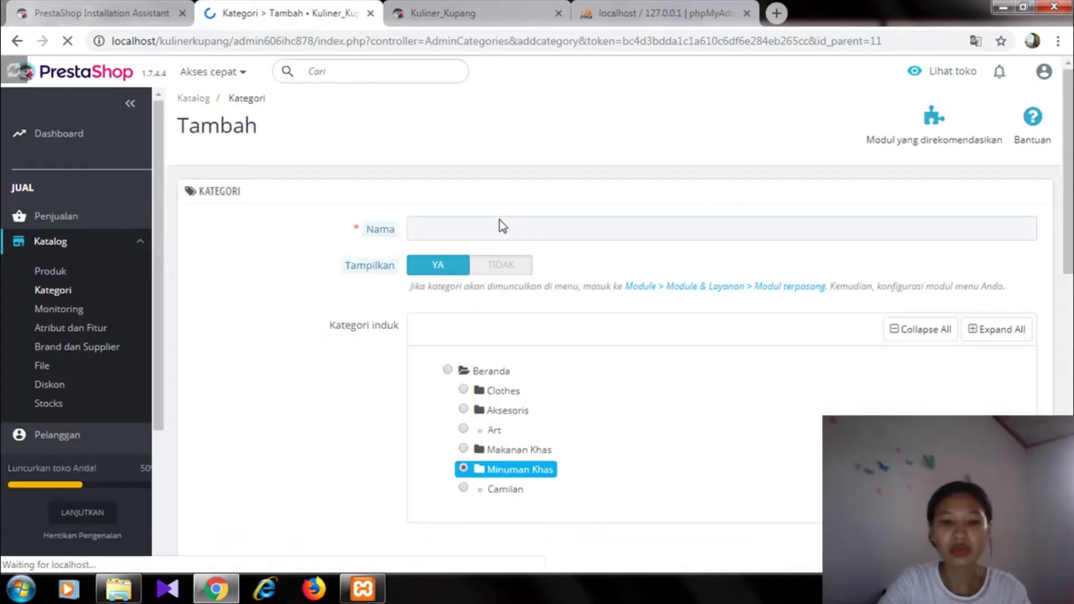
pyautogui.click(480, 225)
pyautogui.write('K')
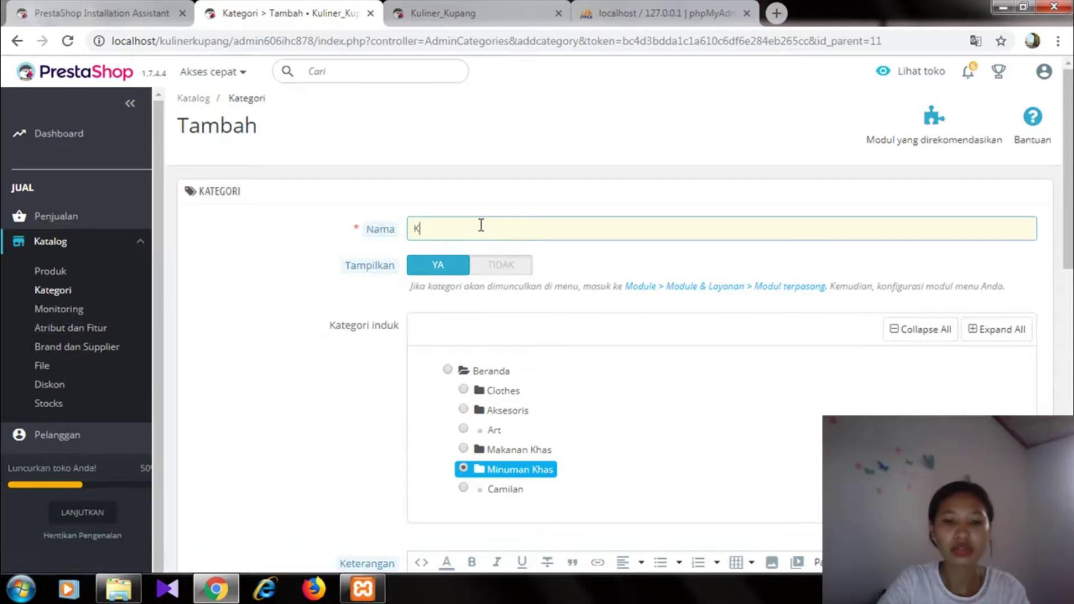
pyautogui.write('ue Rambut')
pyautogui.click(465, 491)
pyautogui.click(463, 489)
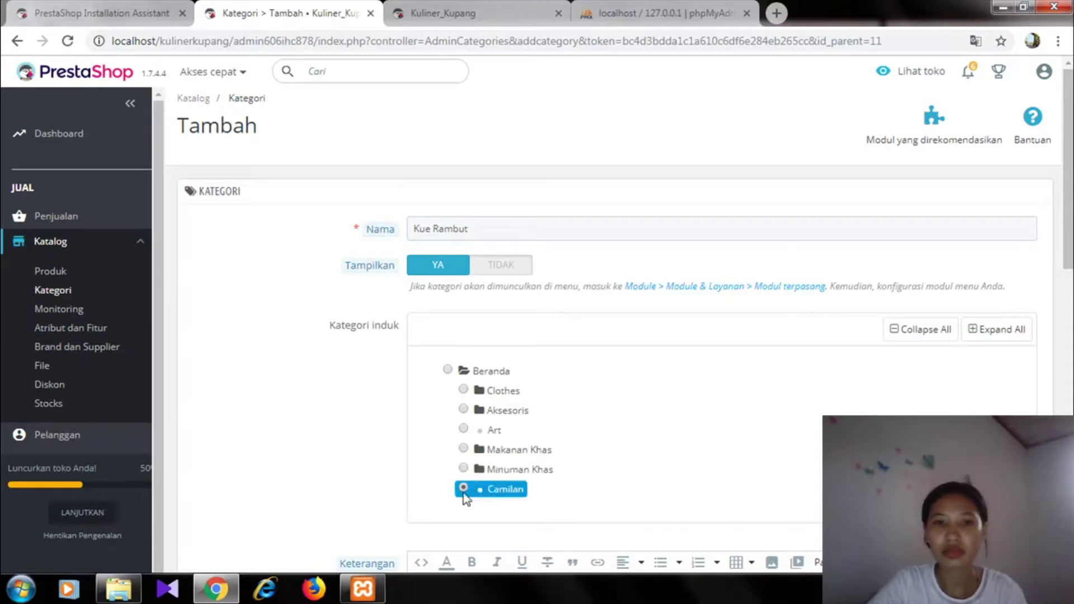
pyautogui.scroll(-5, 693, 369)
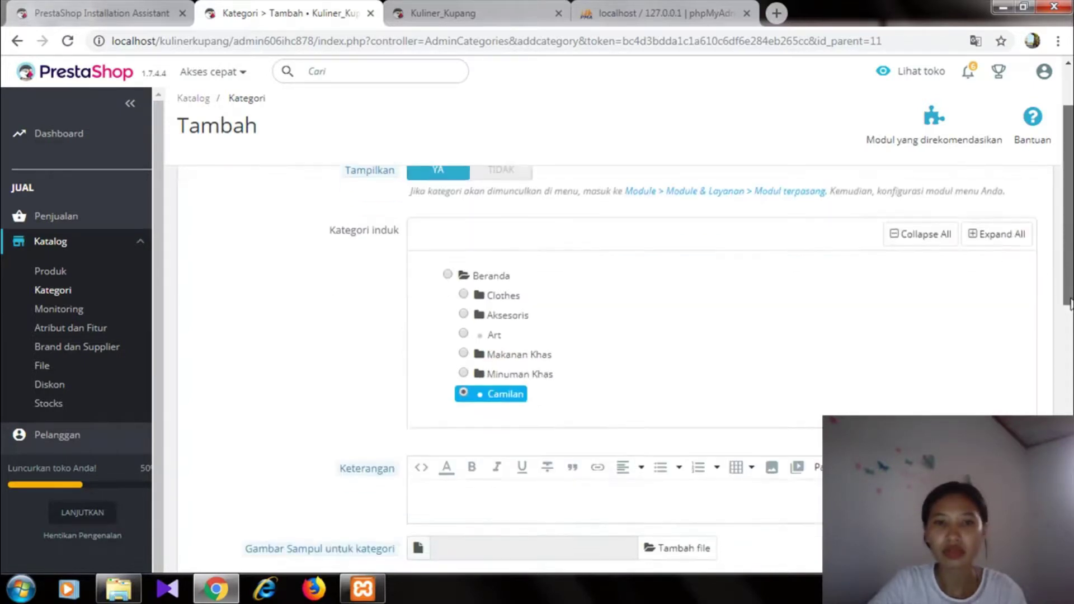
# - Attach download (10).jpg as the cover image and save Kue Rambut
pyautogui.click(677, 354)
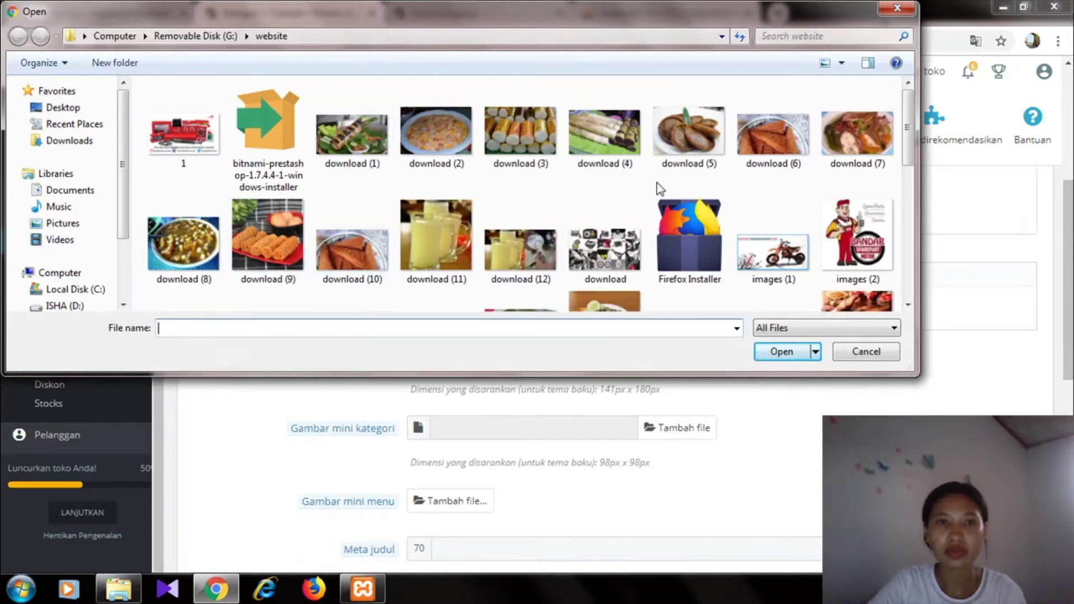
pyautogui.scroll(-2, 894, 128)
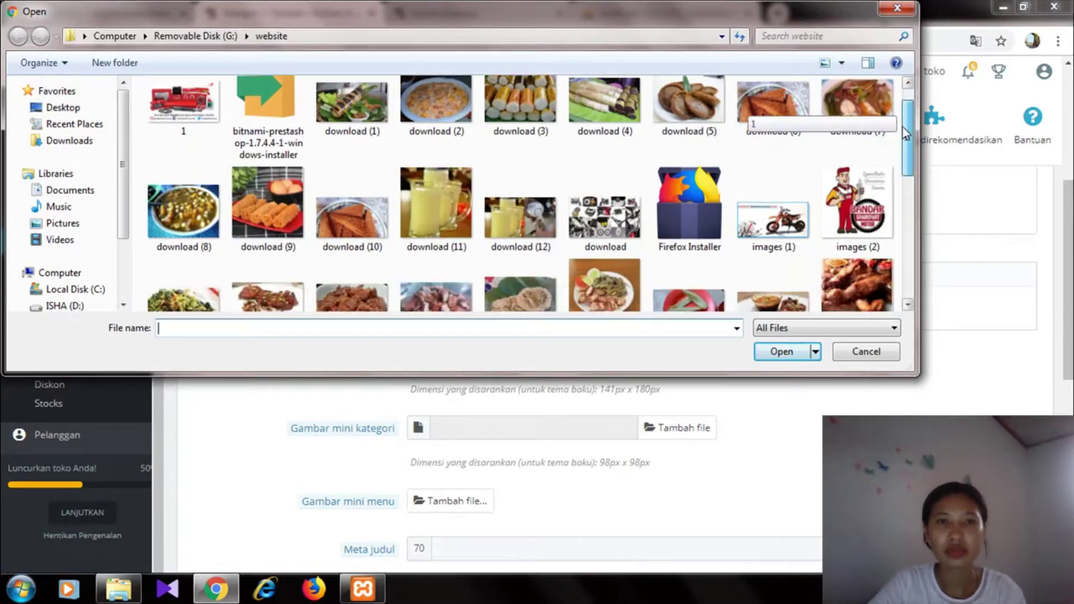
pyautogui.click(273, 173)
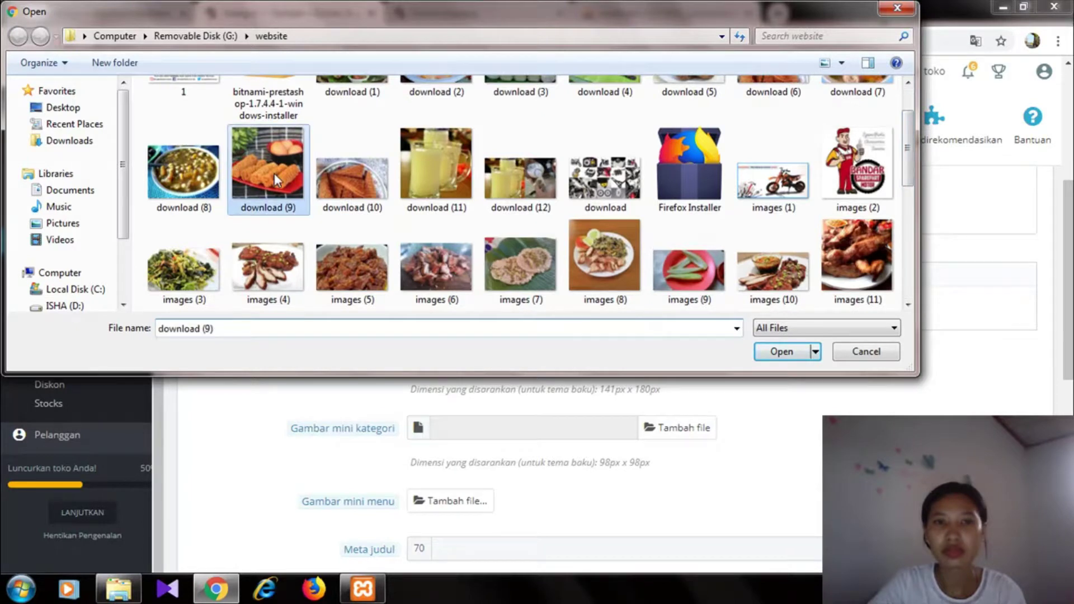
pyautogui.click(334, 193)
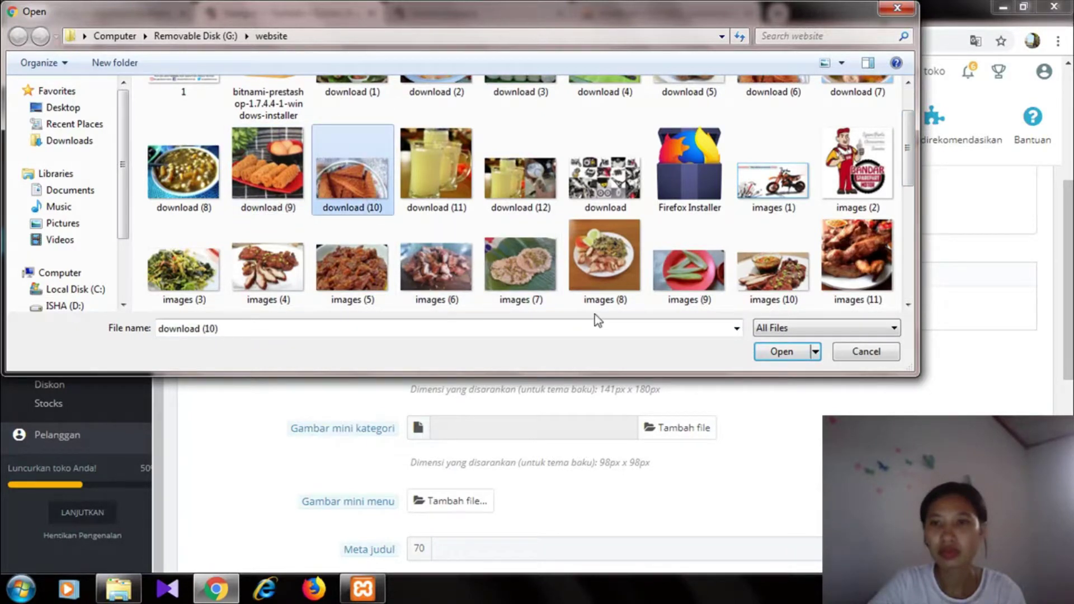
pyautogui.click(769, 352)
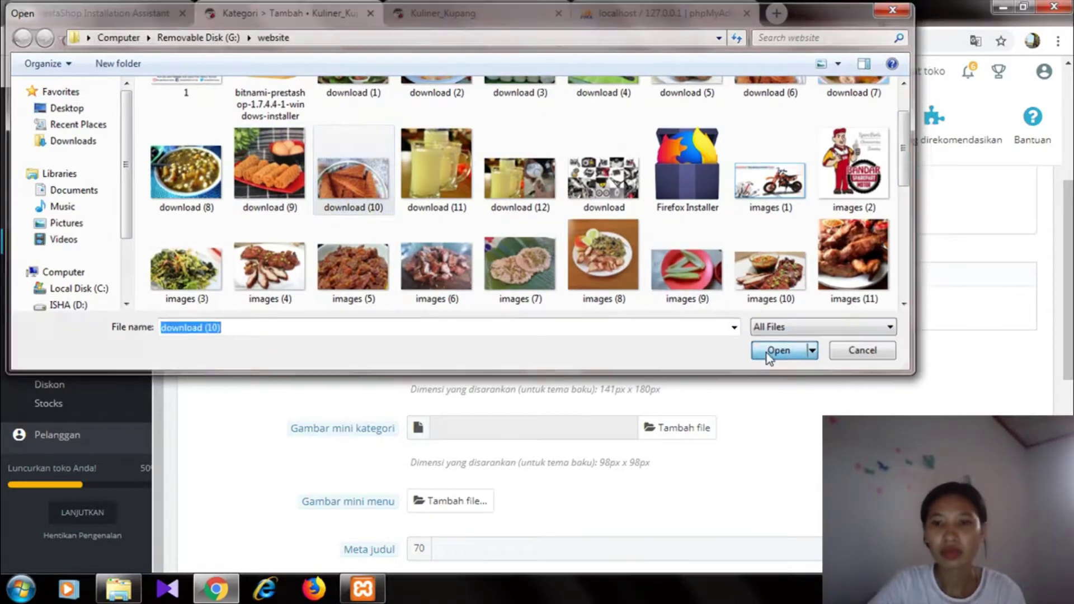
pyautogui.scroll(-5, 610, 335)
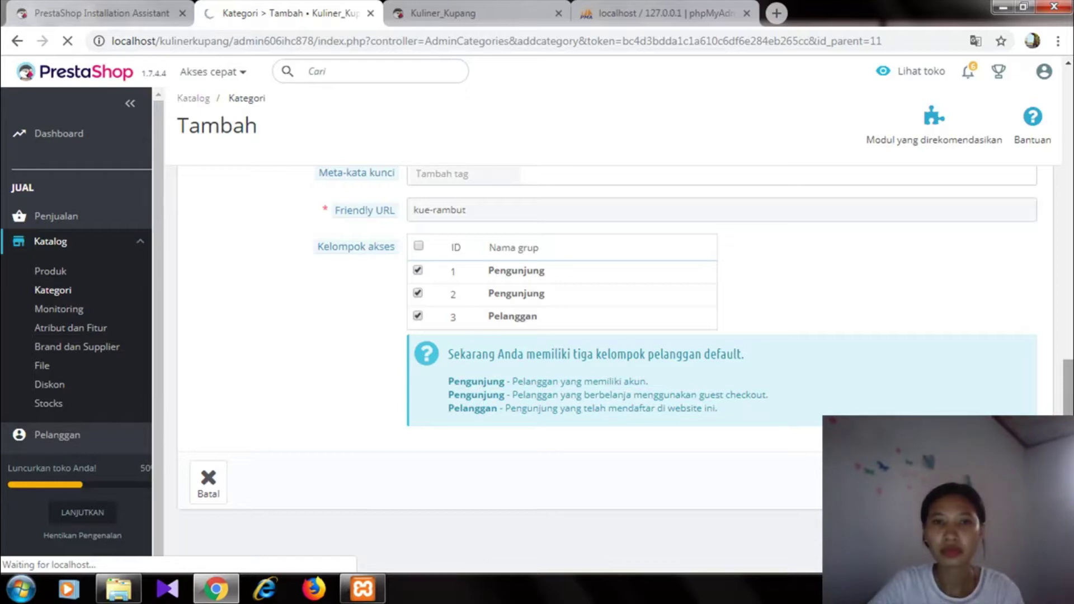
pyautogui.scroll(3, 1065, 337)
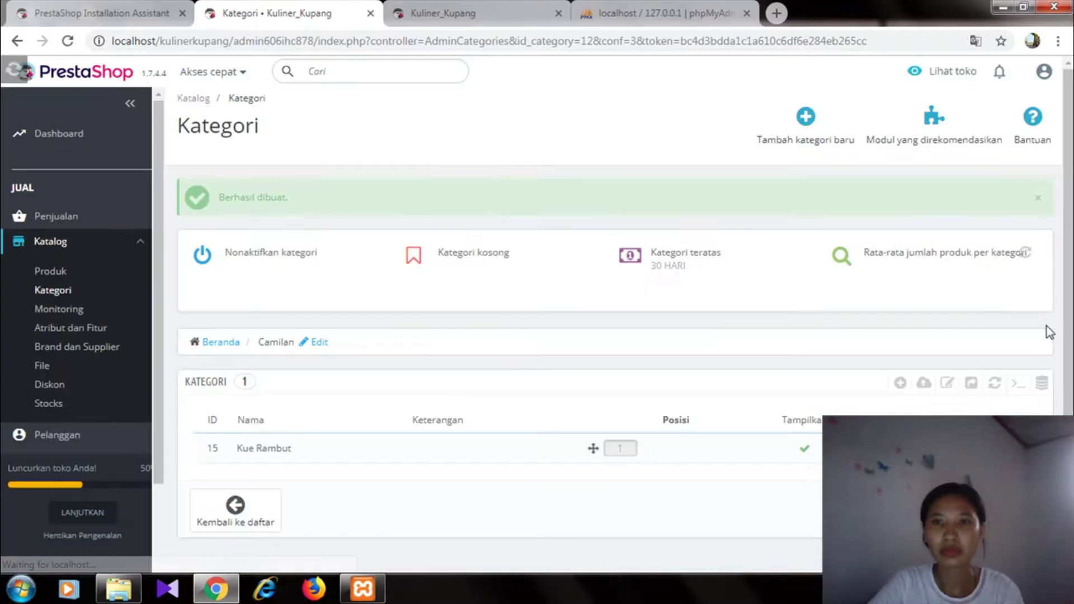
# - Start a new category named 'katemak' with Makanan Khas as its parent
pyautogui.click(805, 118)
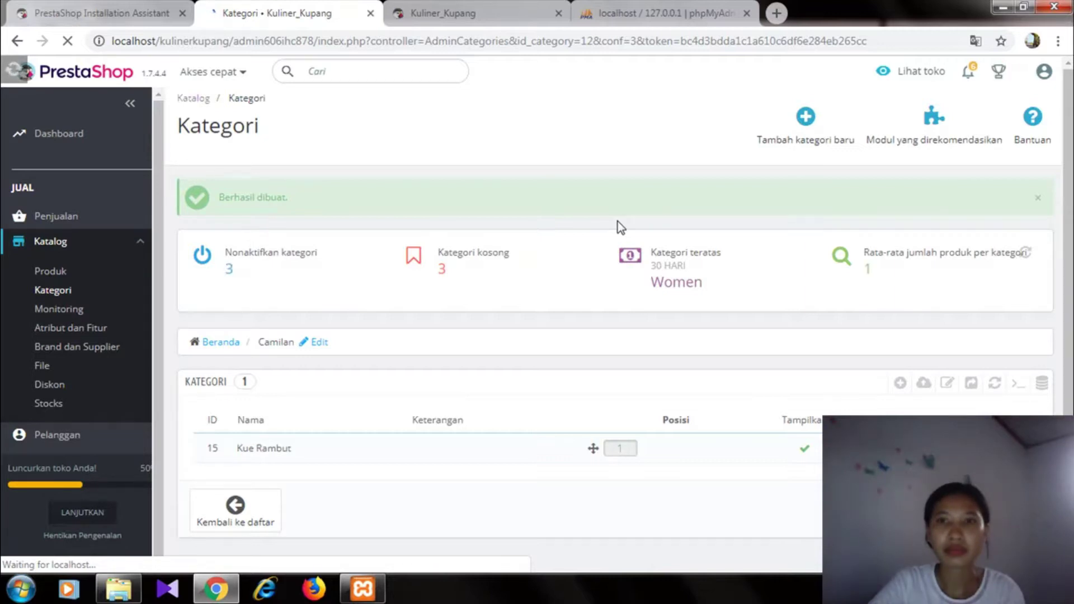
pyautogui.click(738, 118)
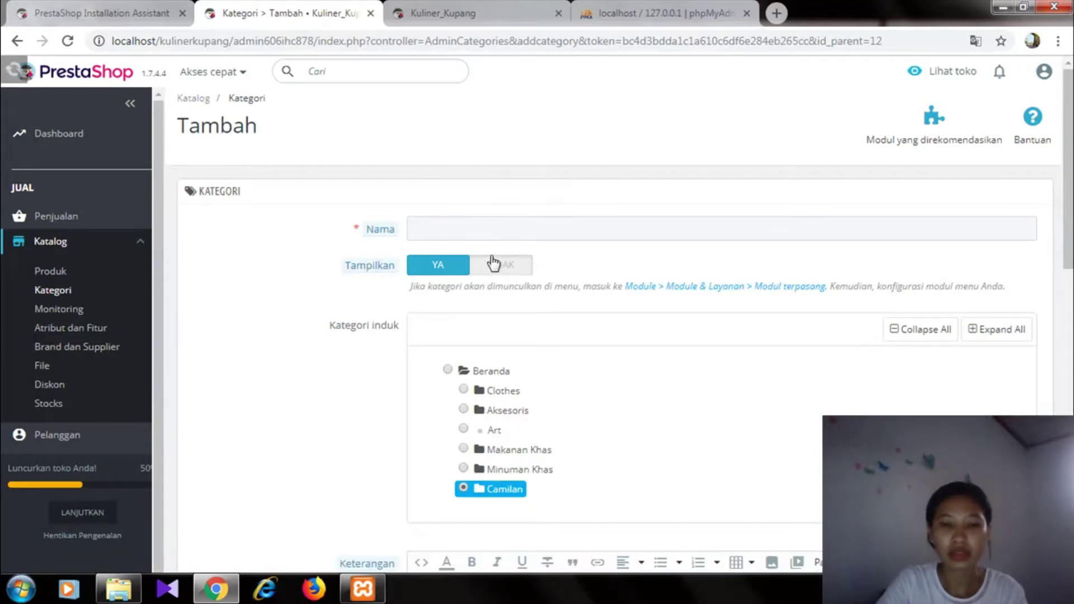
pyautogui.click(471, 230)
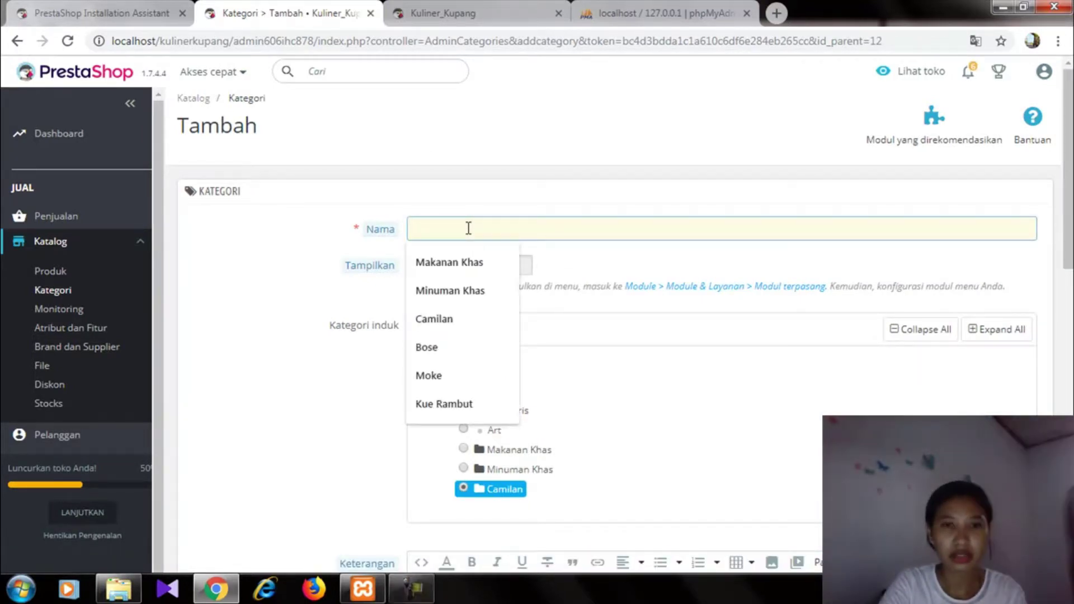
pyautogui.write('katemak')
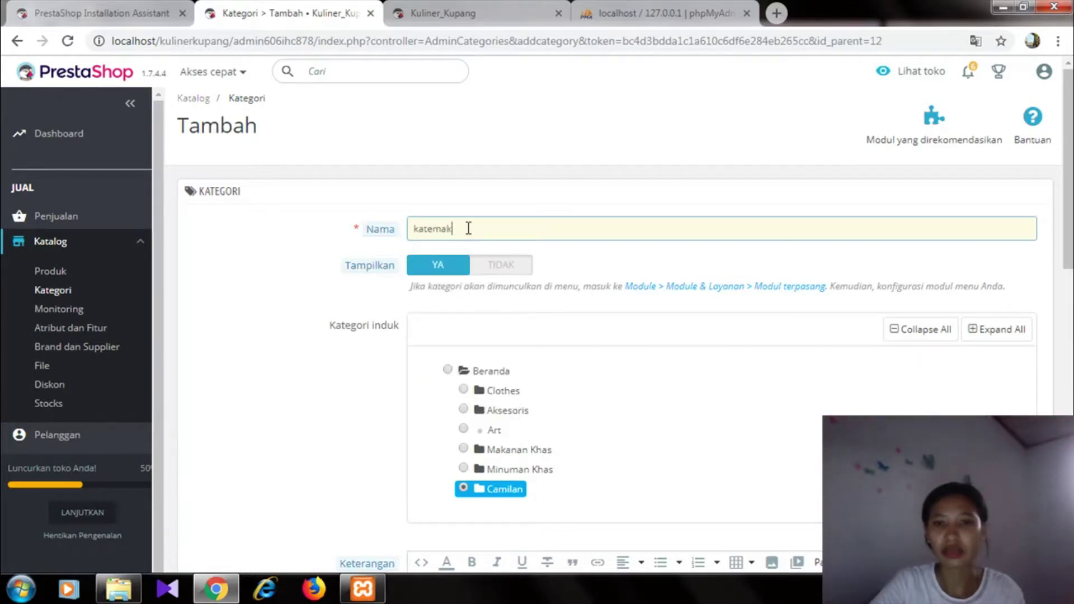
pyautogui.click(495, 449)
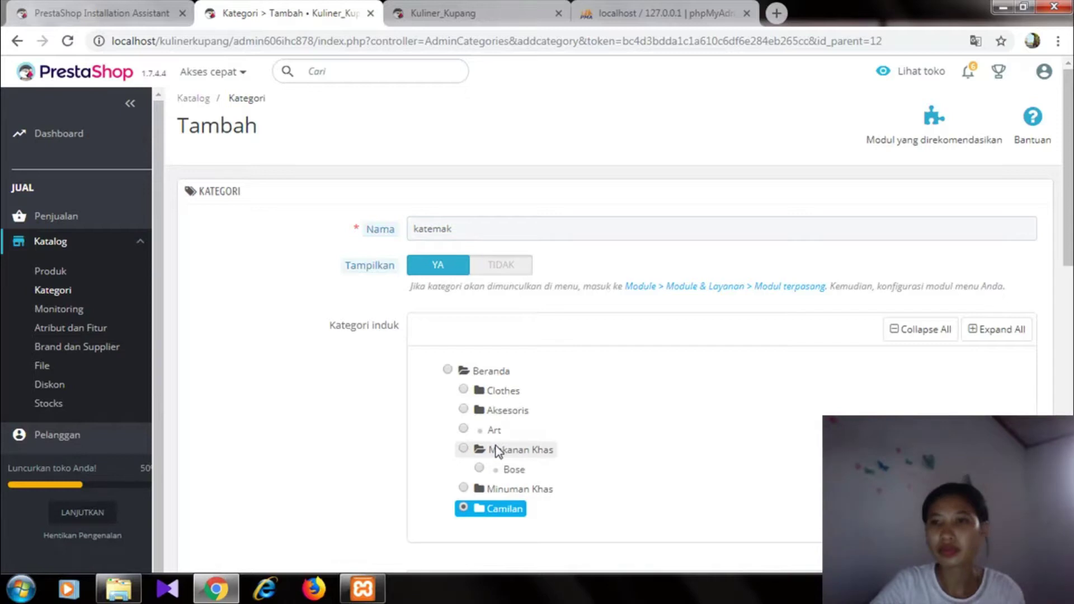
pyautogui.click(464, 449)
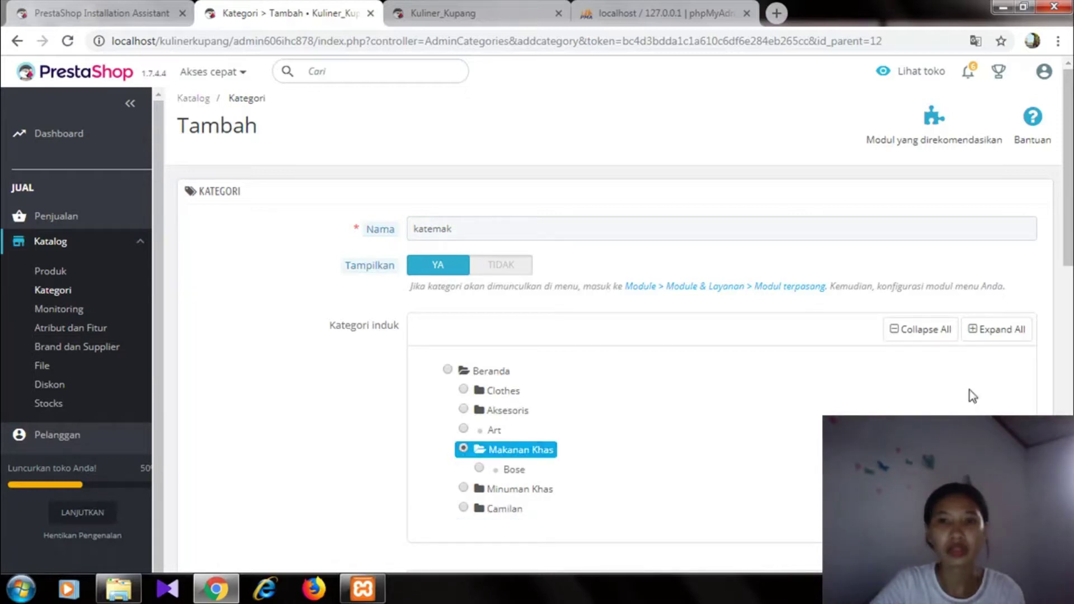
pyautogui.scroll(-6, 667, 306)
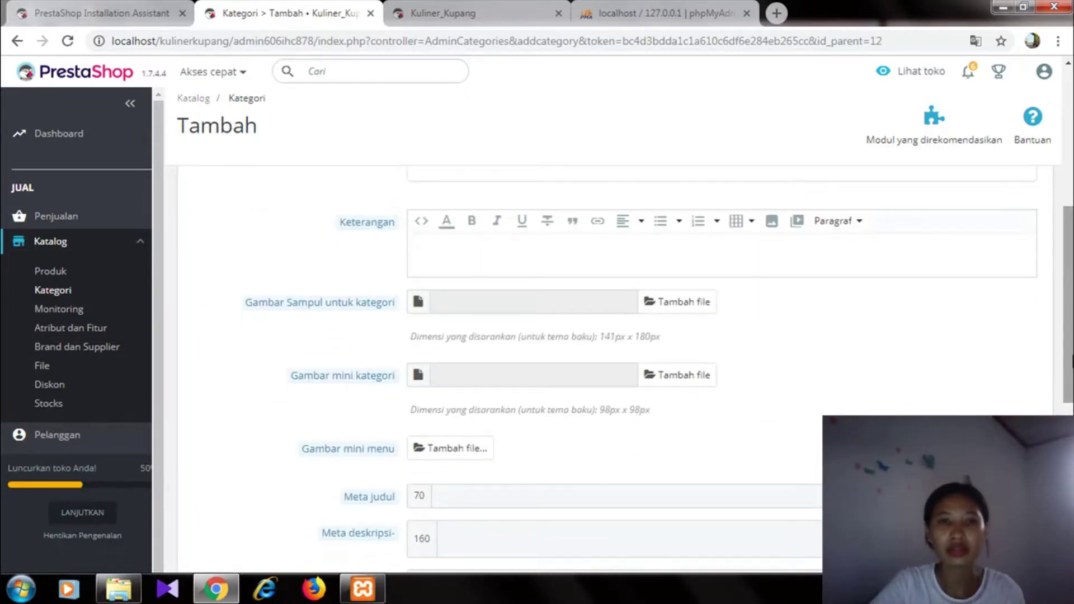
# - Attach download (8).jpg as the cover image and save the katemak category
pyautogui.click(667, 305)
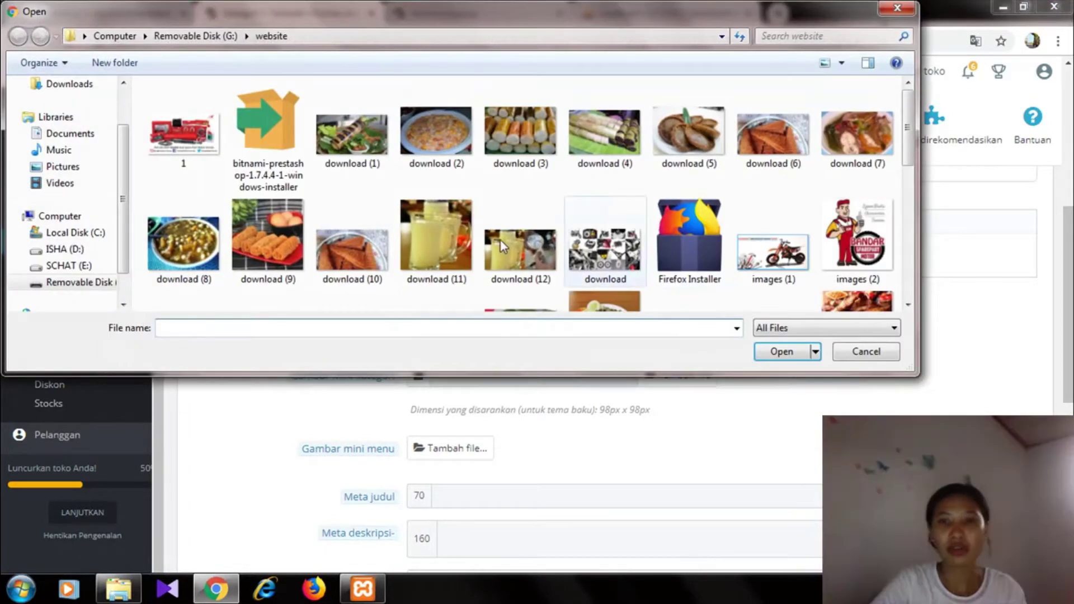
pyautogui.click(198, 252)
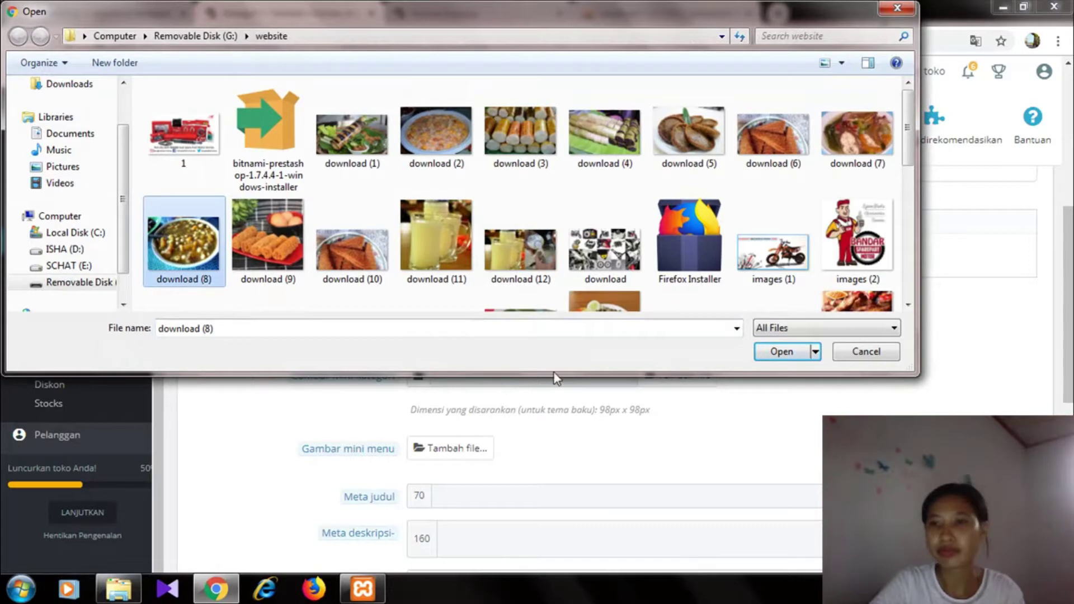
pyautogui.click(767, 351)
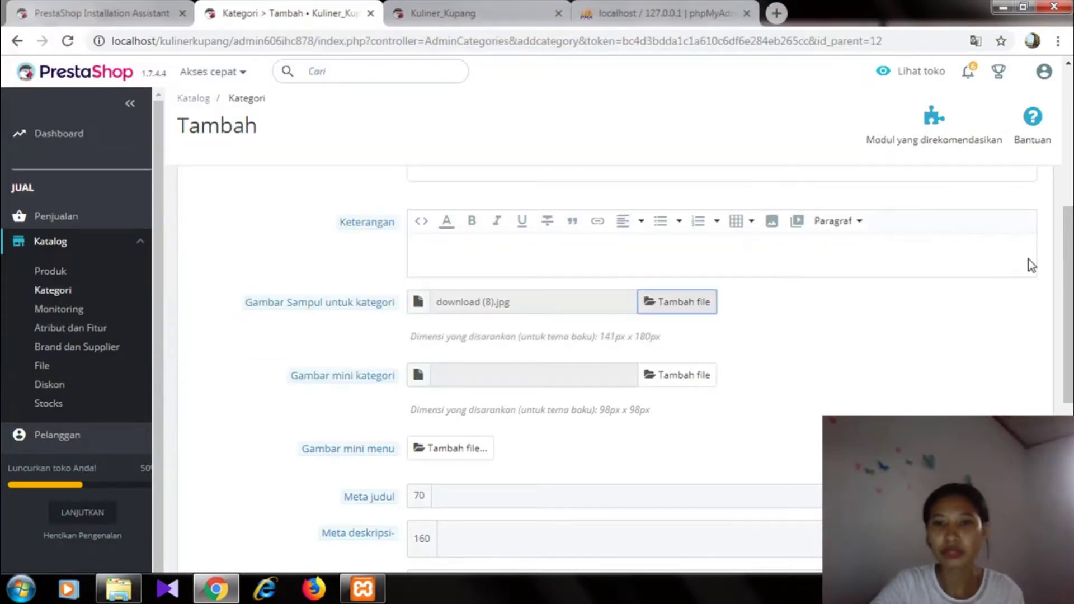
pyautogui.moveTo(1068, 263); pyautogui.dragTo(1068, 422)
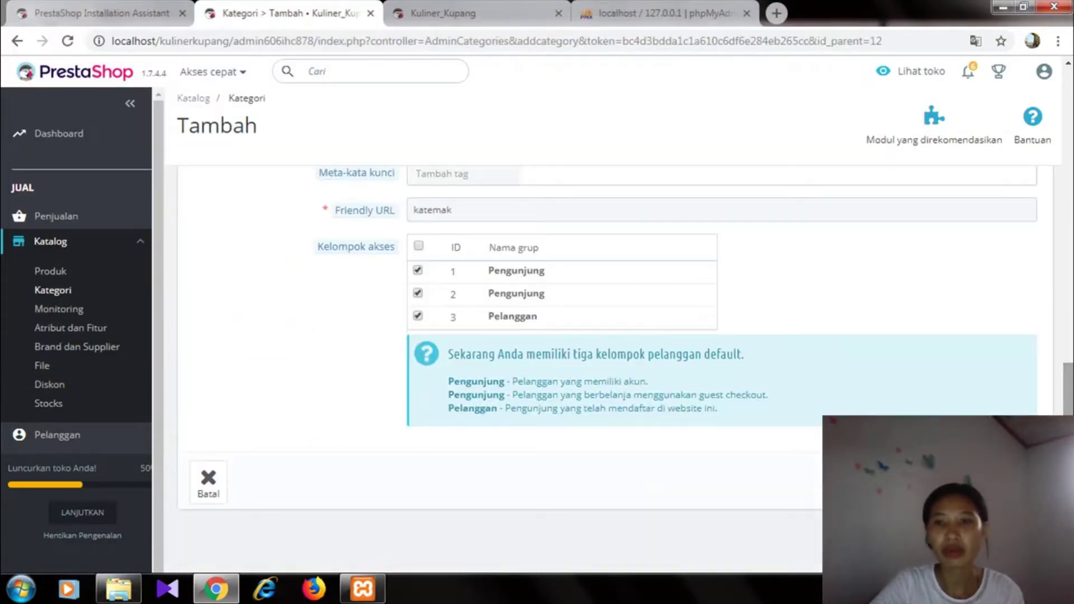
pyautogui.click(1007, 482)
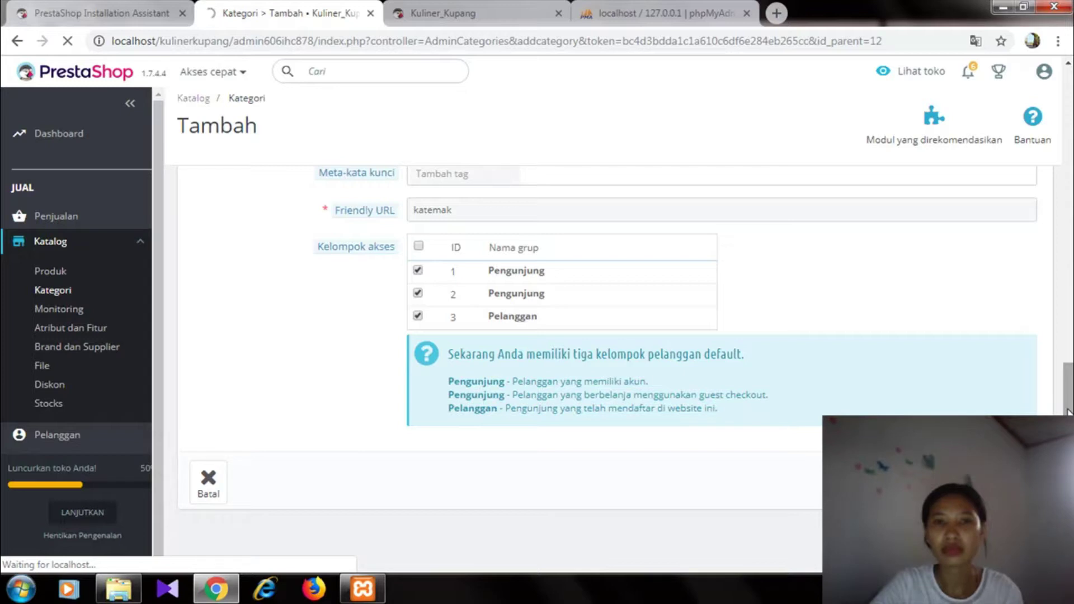
pyautogui.scroll(6, 1048, 280)
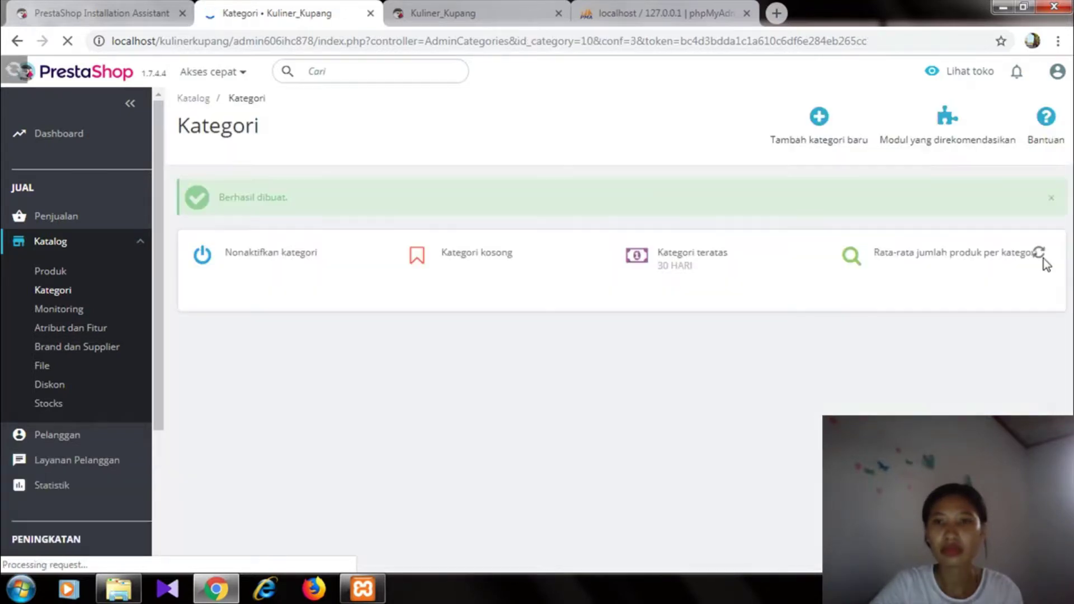
pyautogui.click(805, 118)
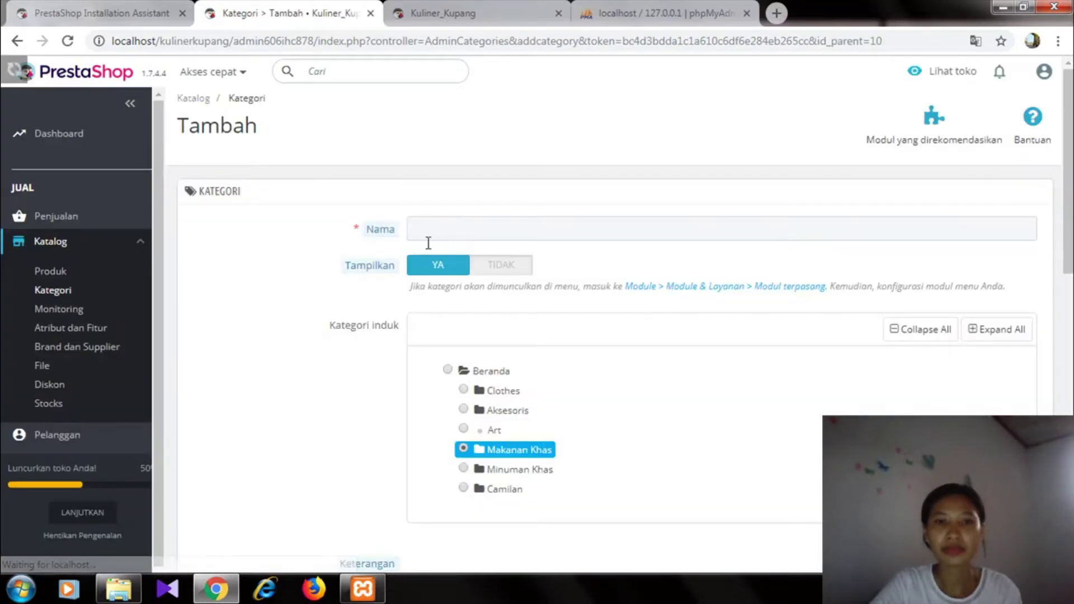
# - Name the new category 'Ubi' with Makanan Khas as its parent
pyautogui.click(440, 229)
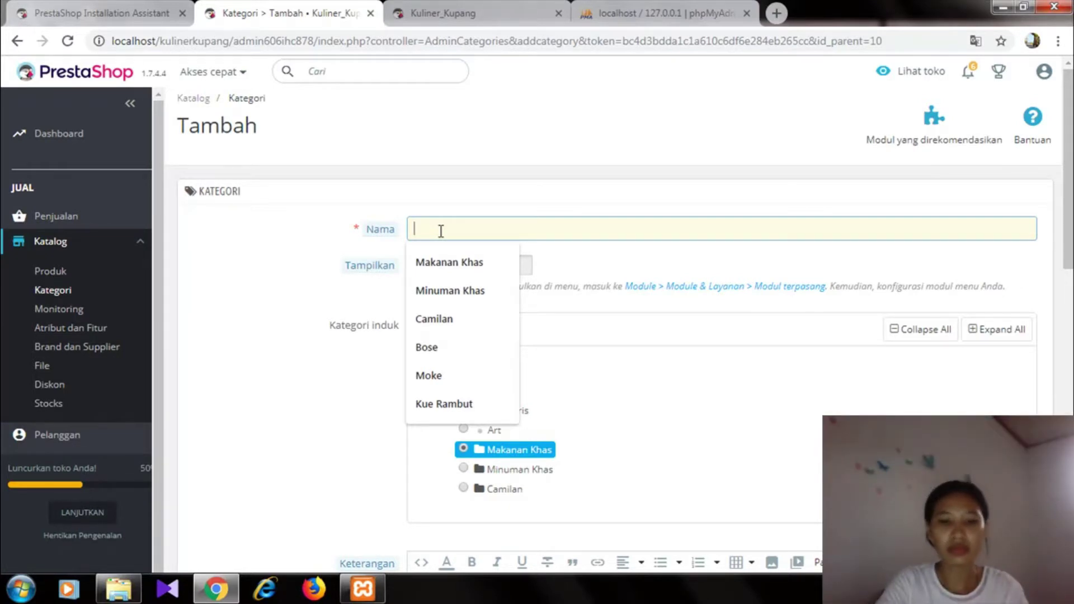
pyautogui.press('Escape')
pyautogui.write('Ubi')
pyautogui.click(499, 452)
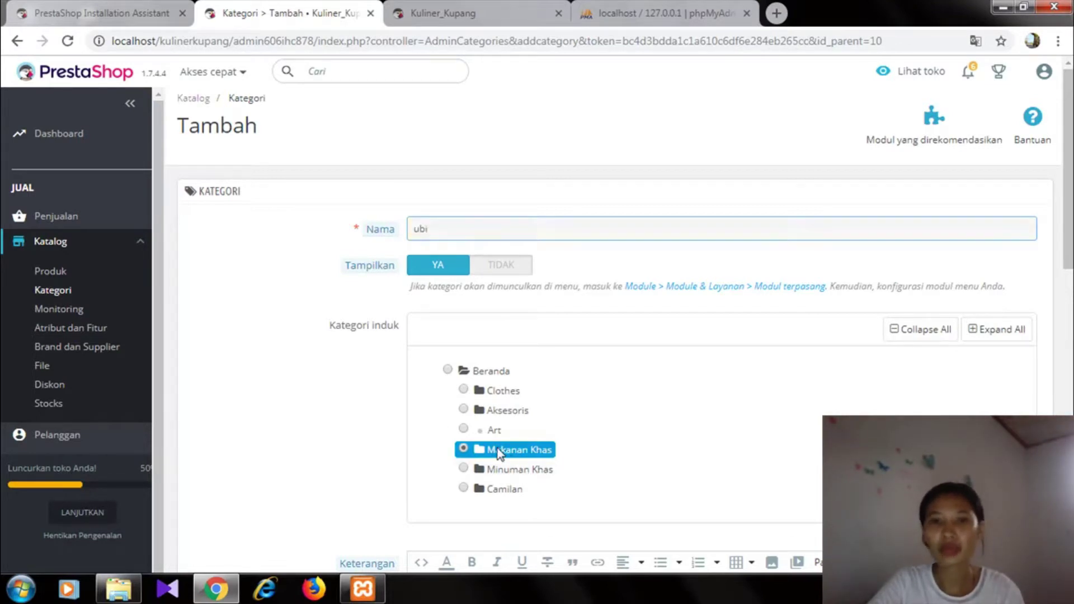
pyautogui.scroll(-6, 803, 403)
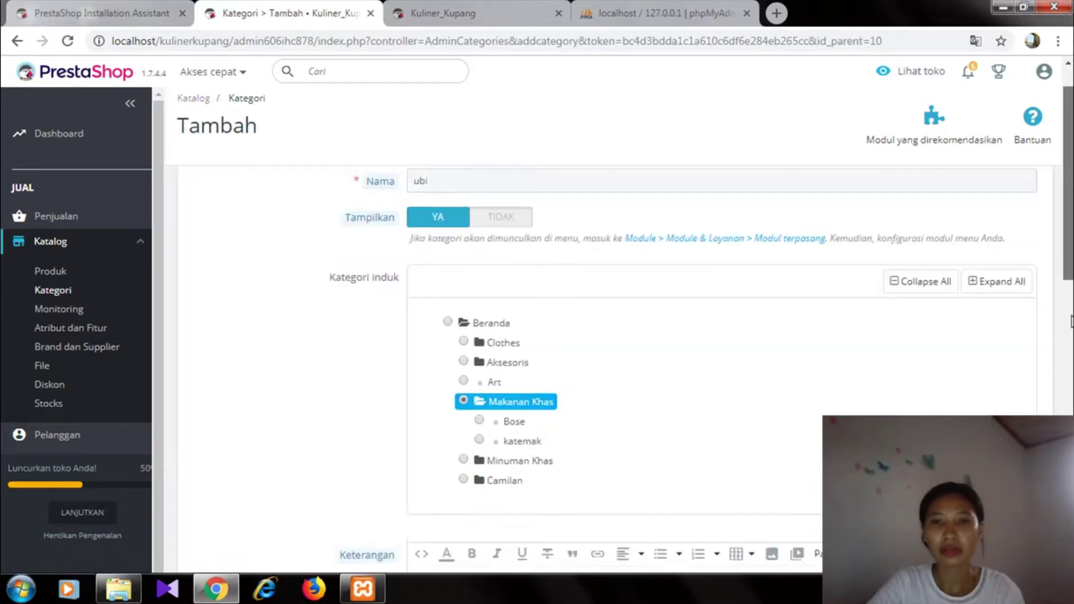
# - Attach images (19).jpg as the cover image and save the Ubi category
pyautogui.click(678, 342)
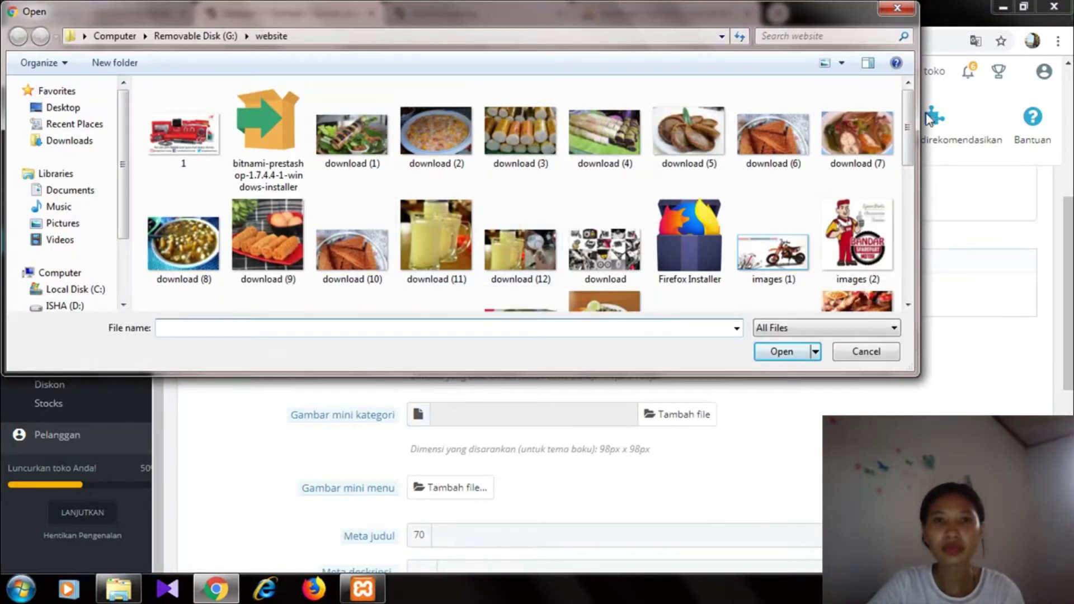
pyautogui.moveTo(909, 116); pyautogui.dragTo(912, 187)
pyautogui.click(781, 229)
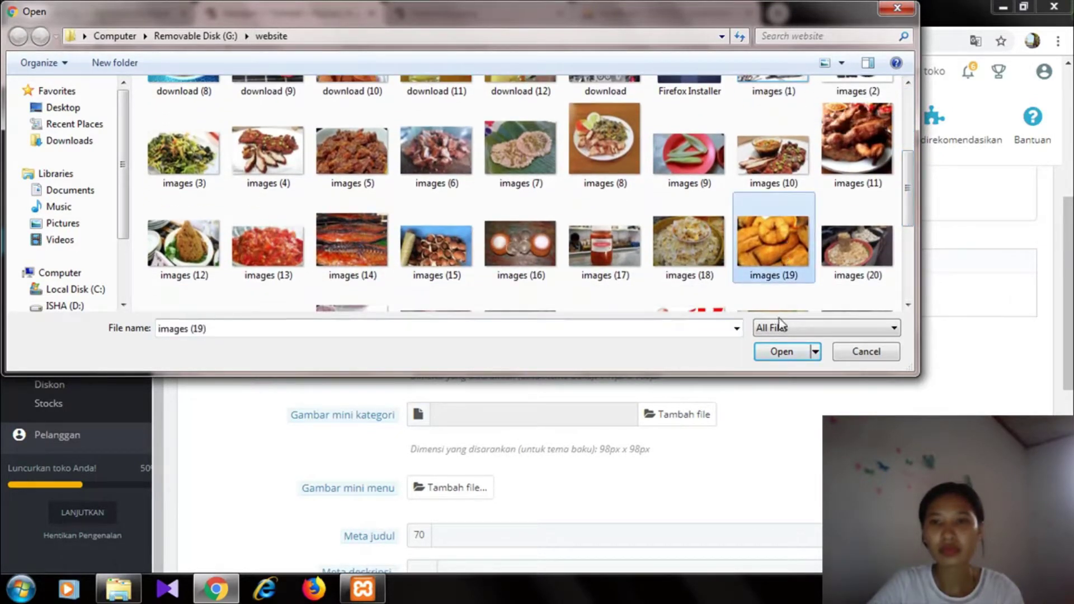
pyautogui.click(775, 352)
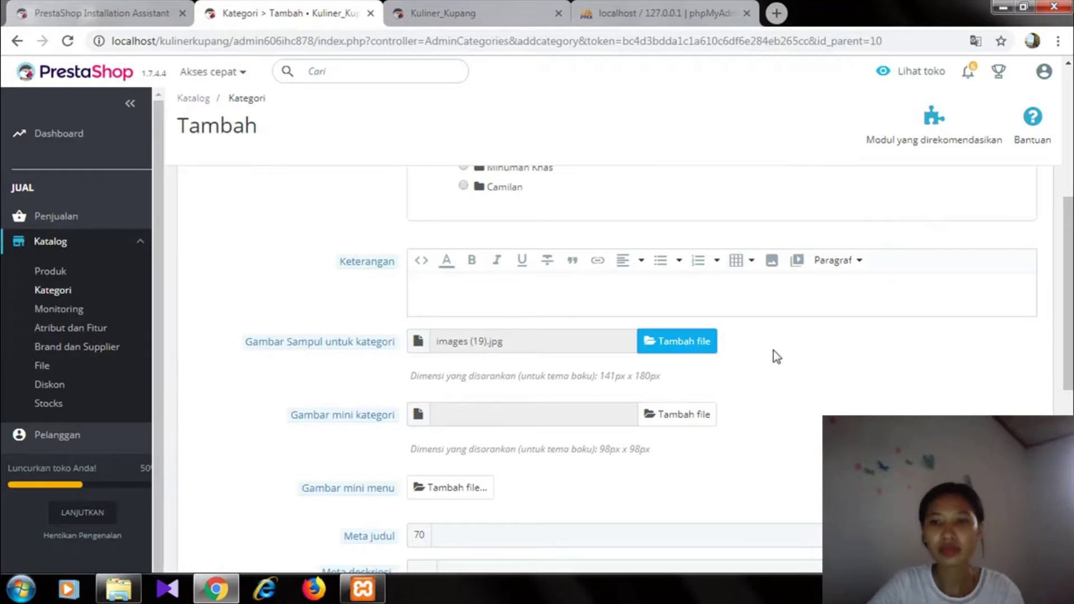
pyautogui.scroll(-7, 1067, 241)
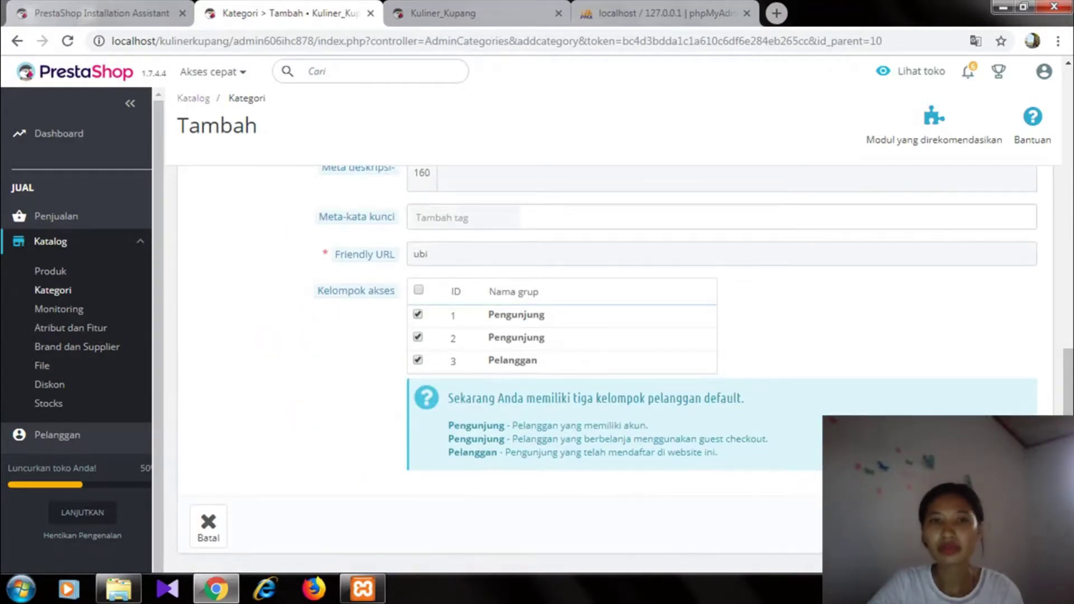
pyautogui.press('Return')
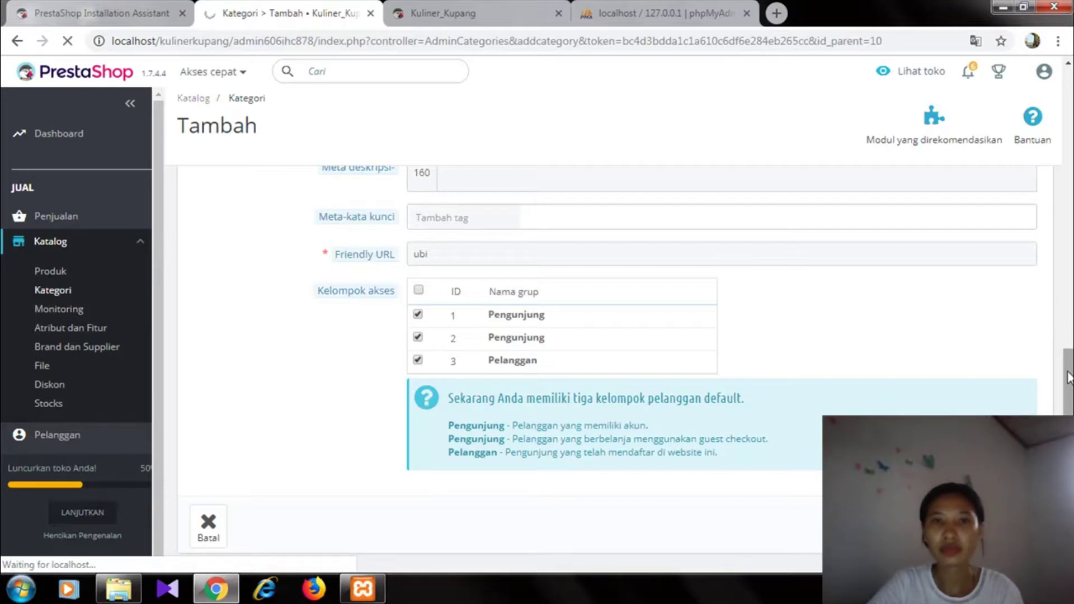
pyautogui.moveTo(1067, 378); pyautogui.dragTo(1032, 120)
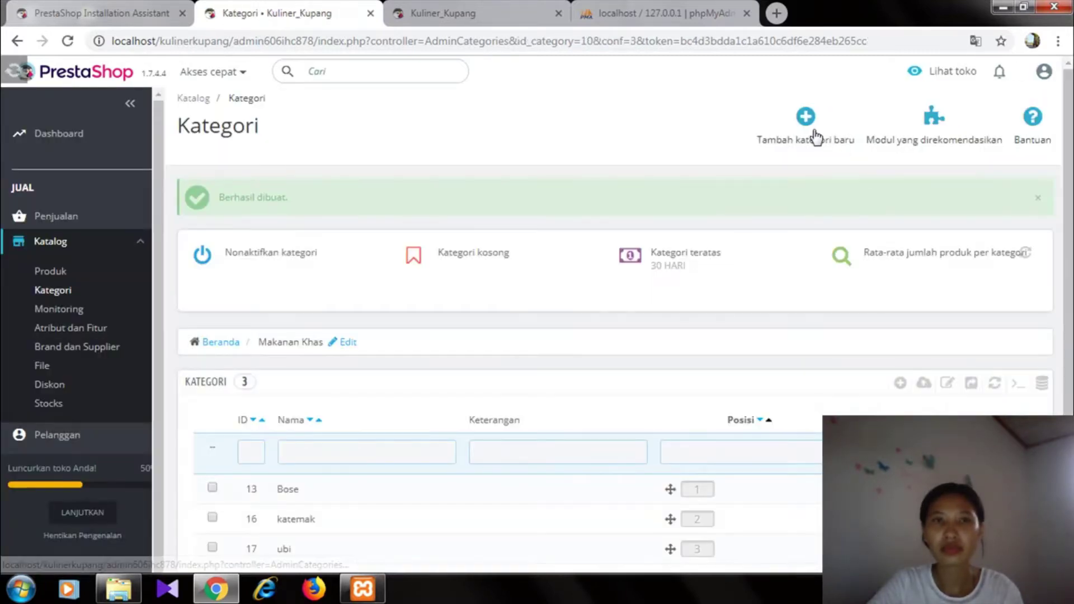
pyautogui.click(805, 117)
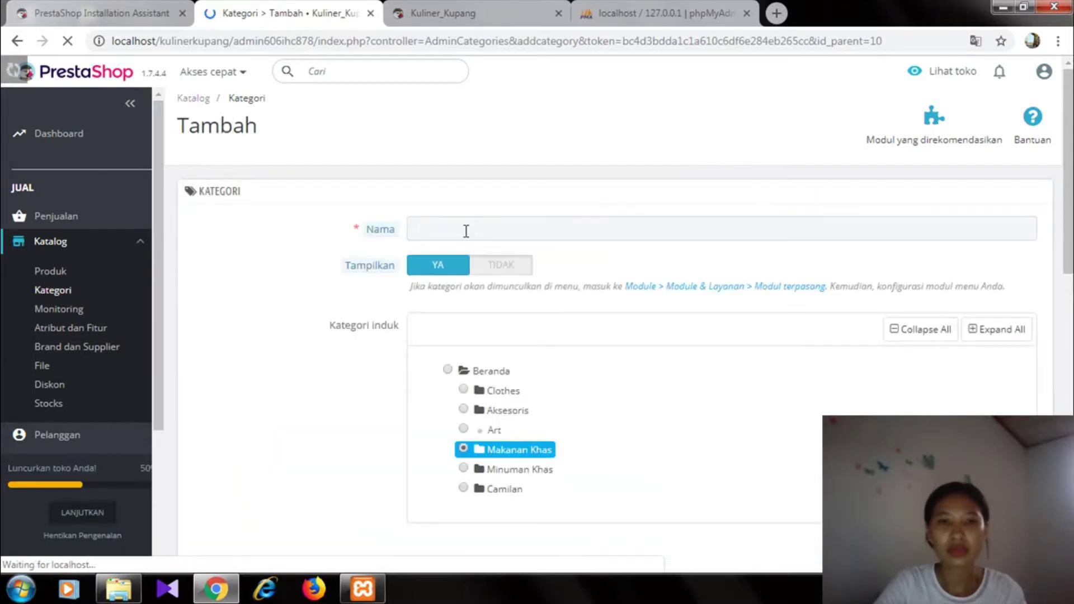
# - Name the new category 'kolo' and set Camilan as its parent
pyautogui.click(466, 230)
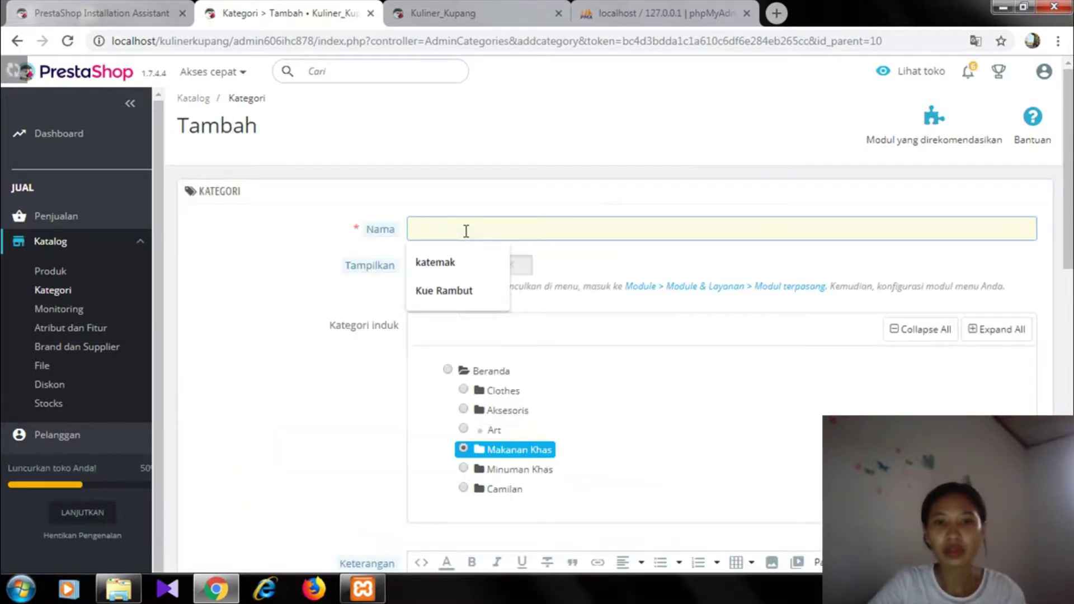
pyautogui.write('kolo')
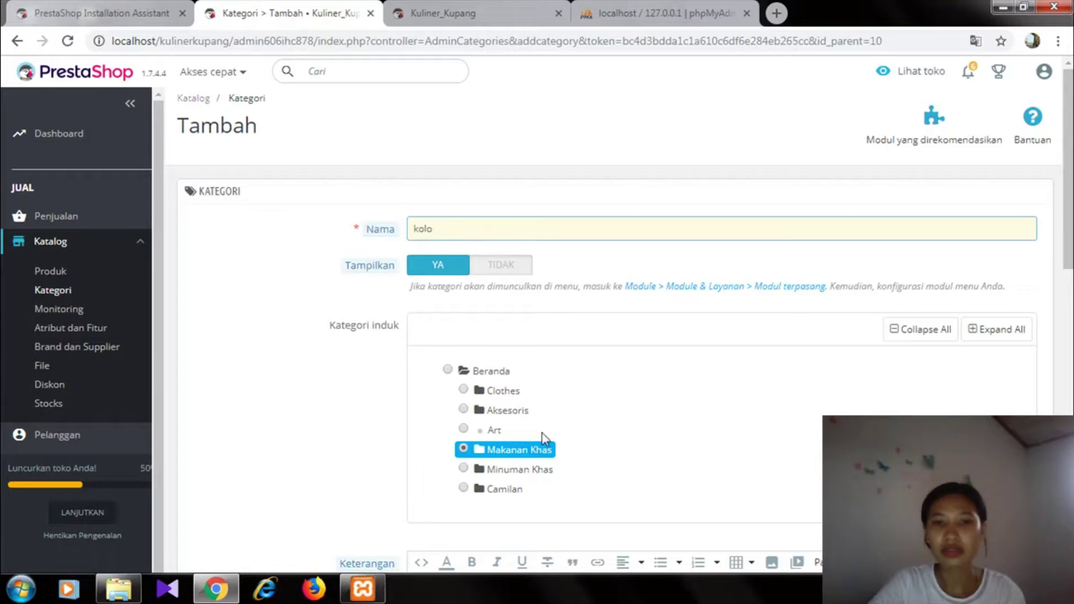
pyautogui.click(465, 490)
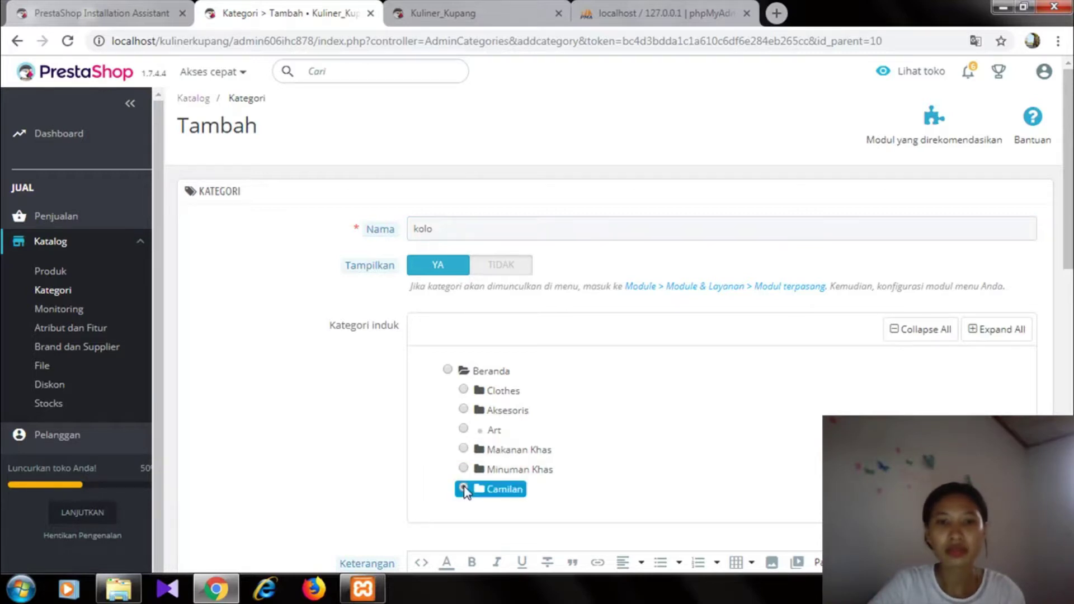
pyautogui.moveTo(1067, 251); pyautogui.dragTo(1067, 363)
# - Attach download (3).jpg as the category cover image and save it
pyautogui.click(697, 346)
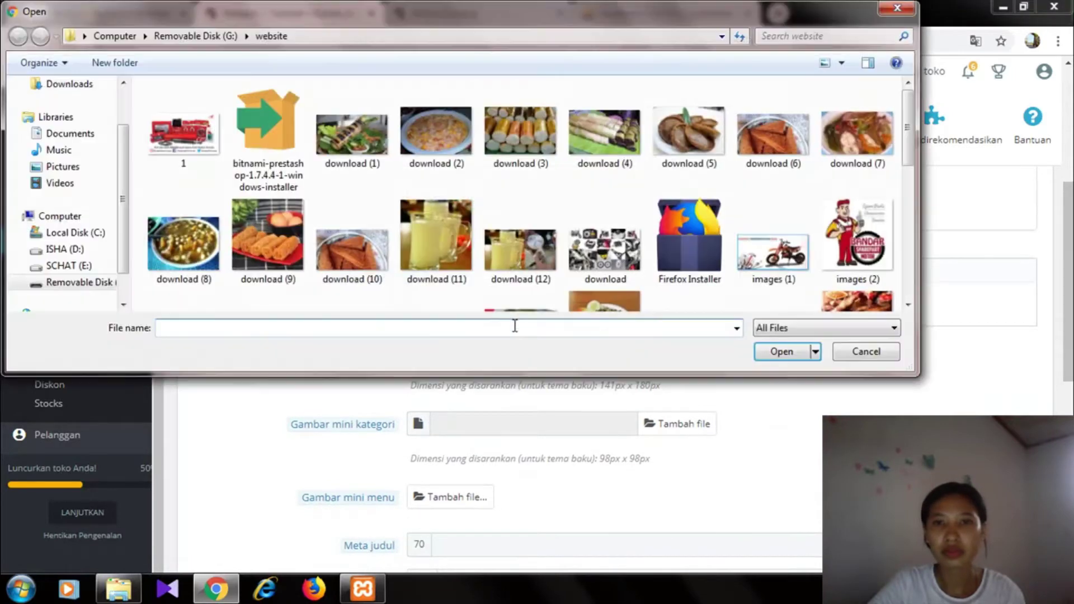
pyautogui.click(517, 139)
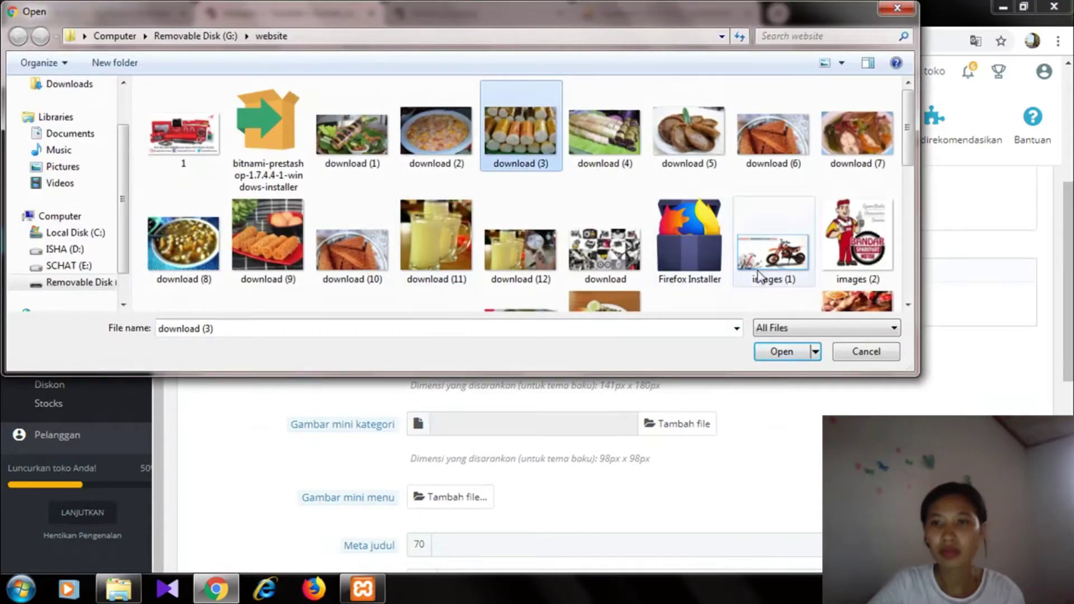
pyautogui.click(783, 352)
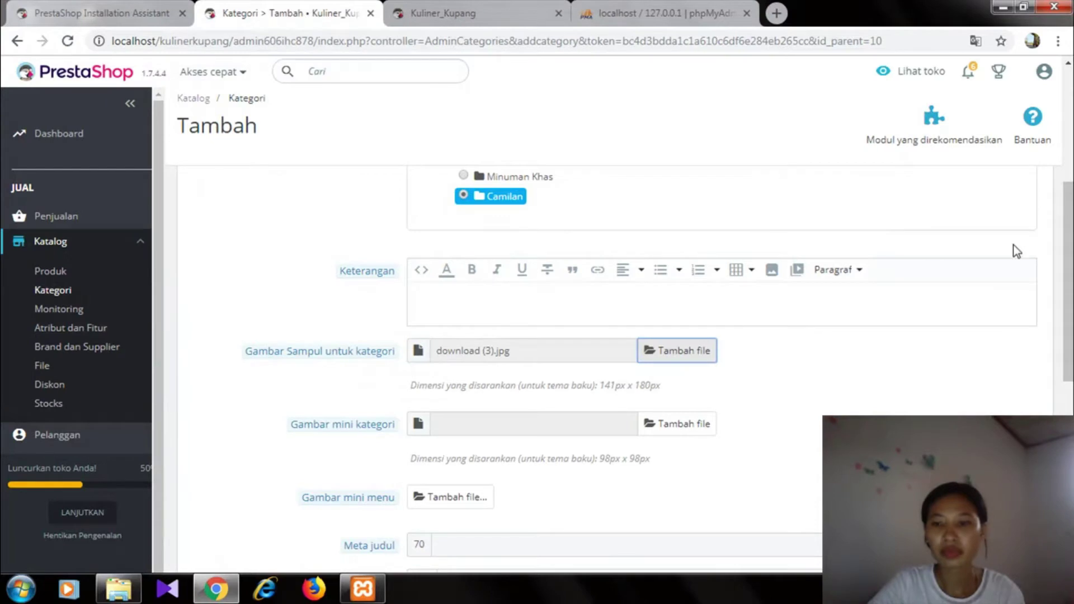
pyautogui.moveTo(1058, 232); pyautogui.dragTo(1059, 410)
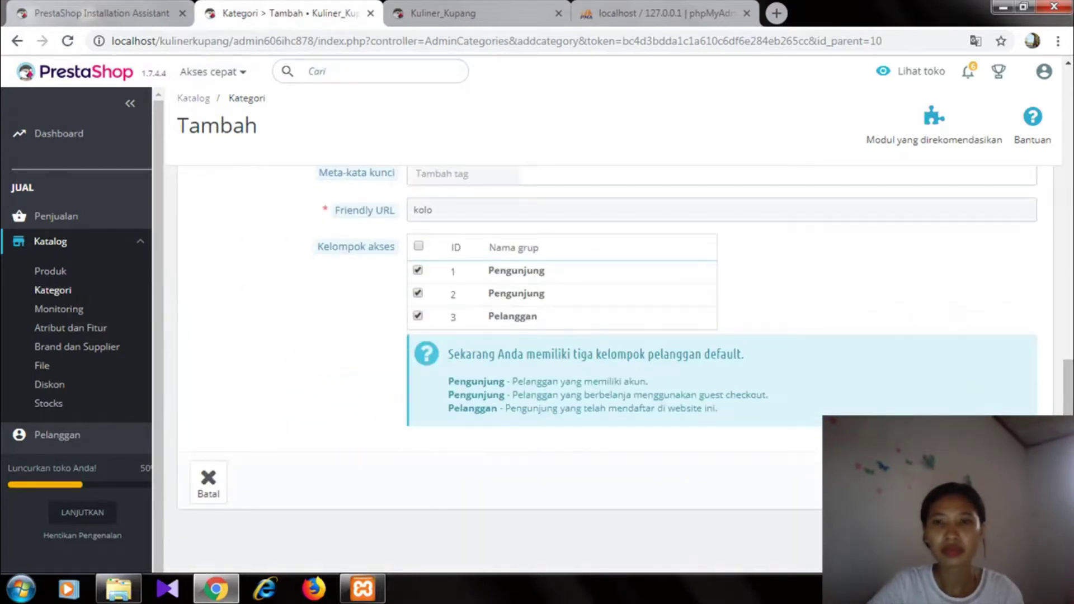
pyautogui.click(1007, 482)
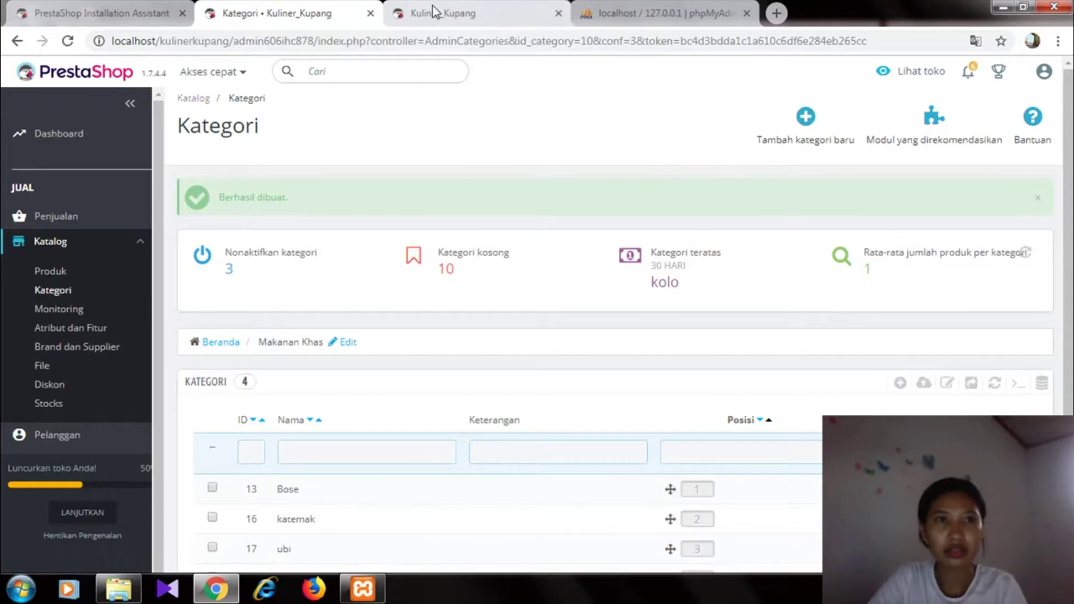
pyautogui.click(439, 13)
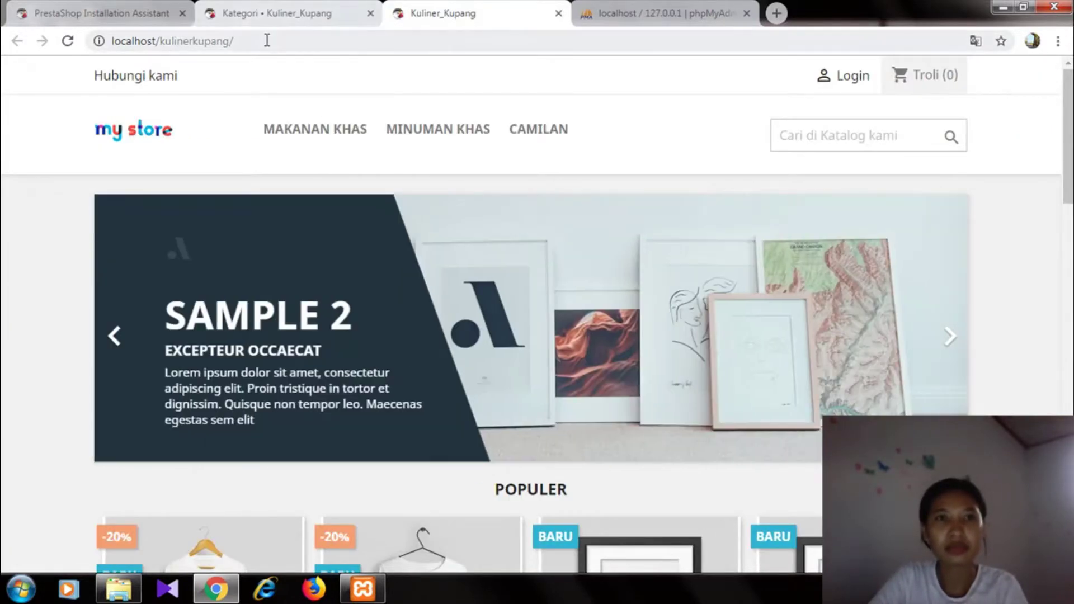
pyautogui.click(266, 40)
pyautogui.press('Return')
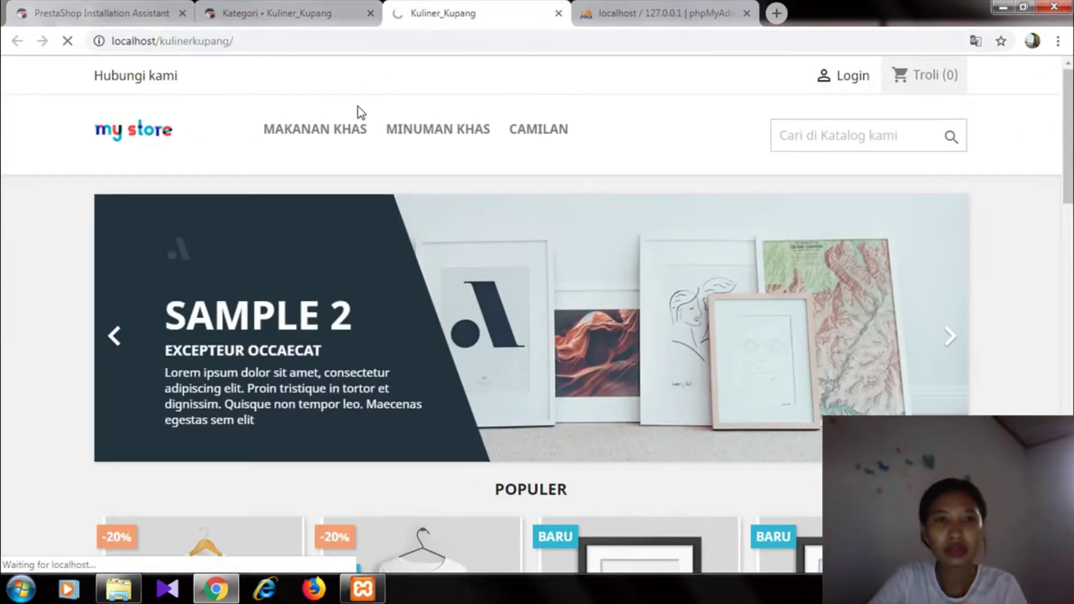
pyautogui.moveTo(328, 132)
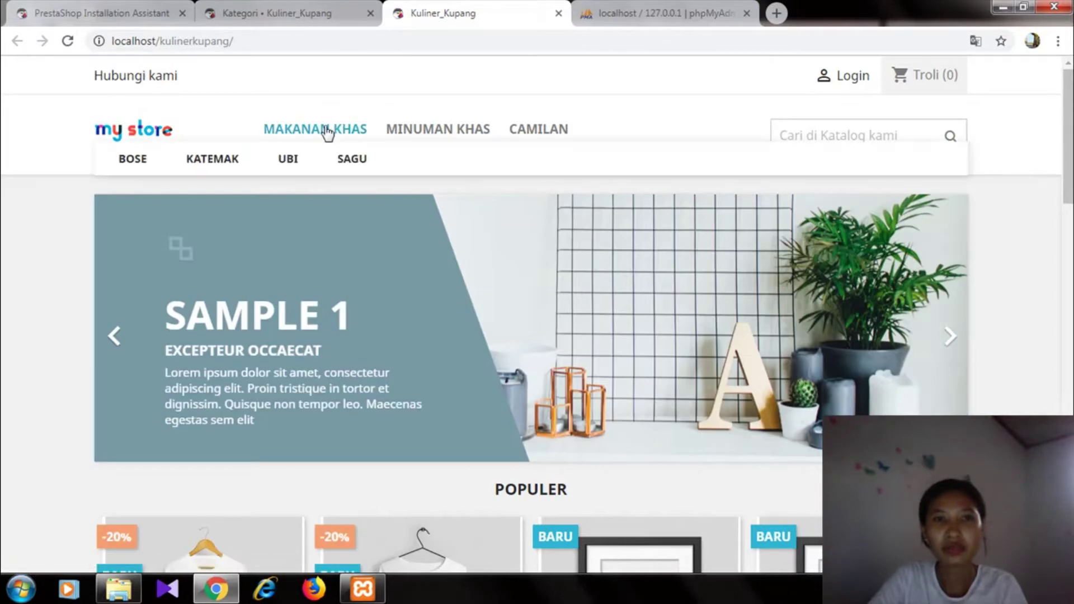
pyautogui.moveTo(420, 136)
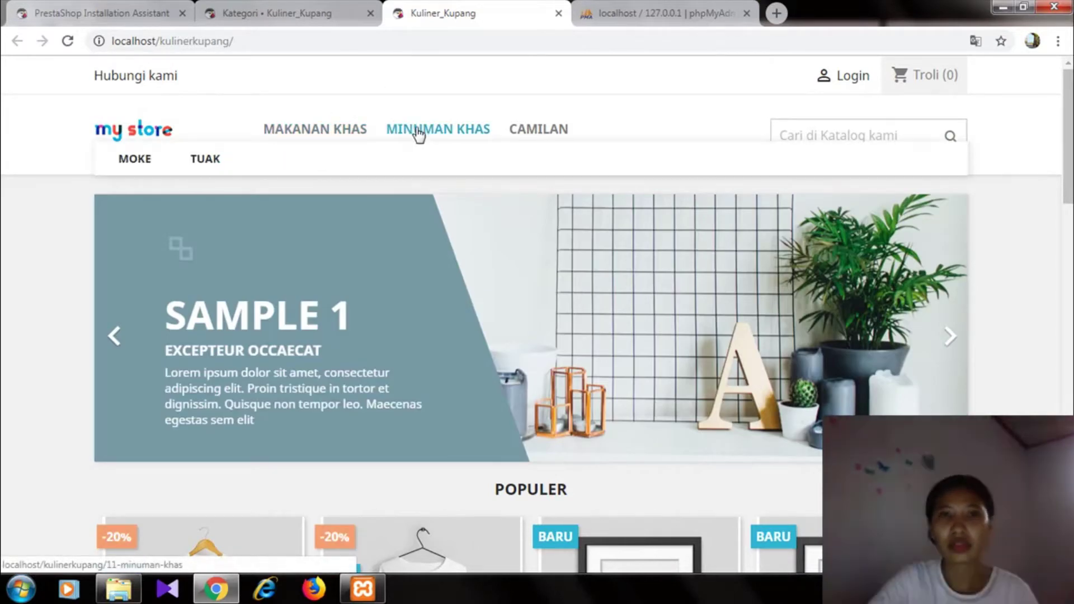
pyautogui.moveTo(537, 143)
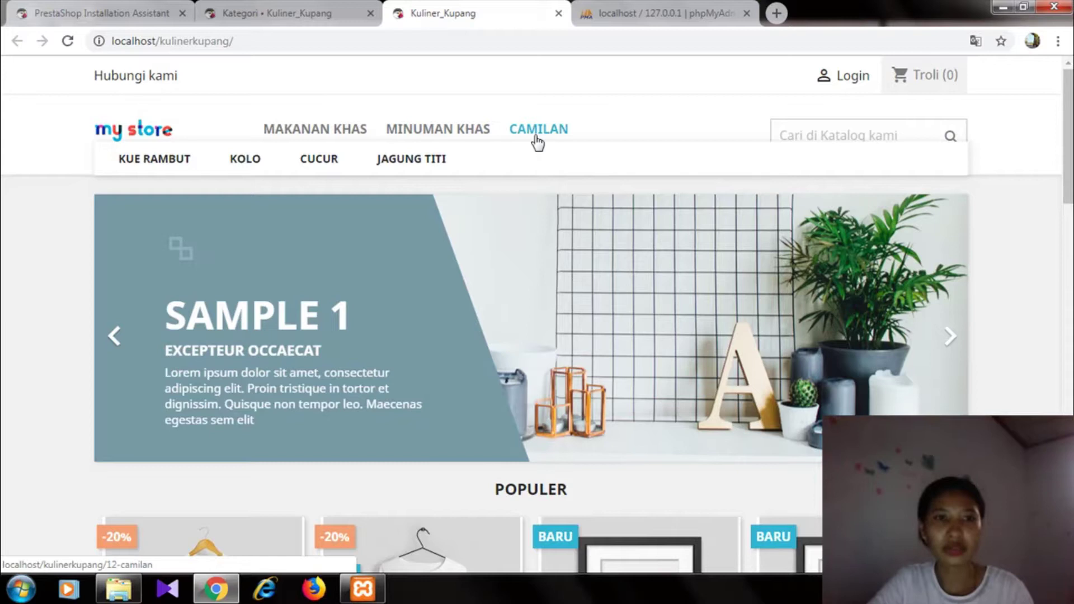
pyautogui.hotkey('ctrl', 'shift', 'Tab')
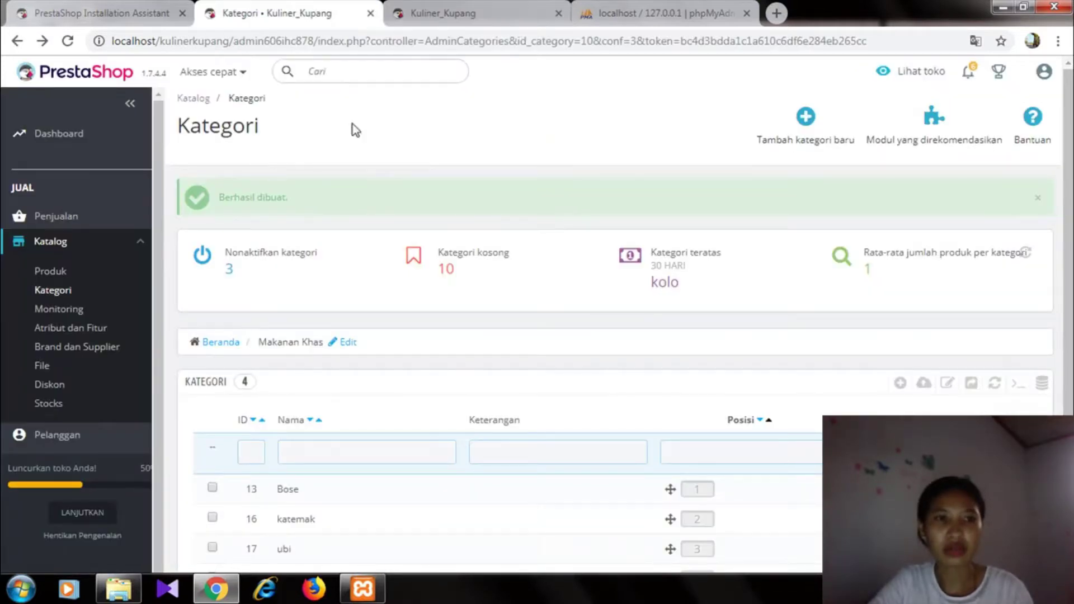
pyautogui.doubleClick(355, 130)
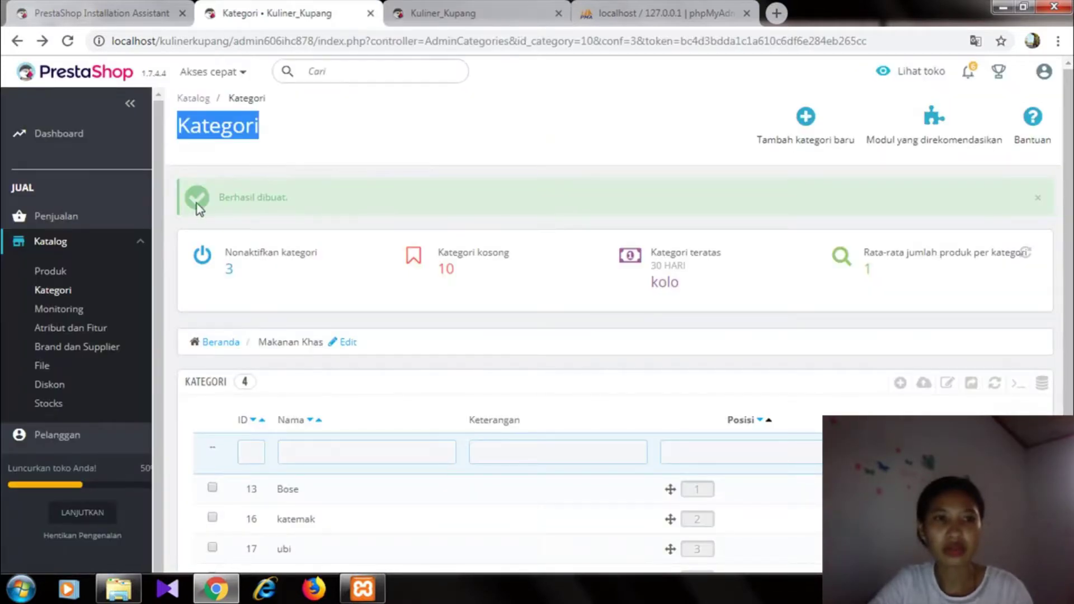
# - Bulk-deactivate all 19 demo products in the Produk list, then start a new product
pyautogui.click(50, 271)
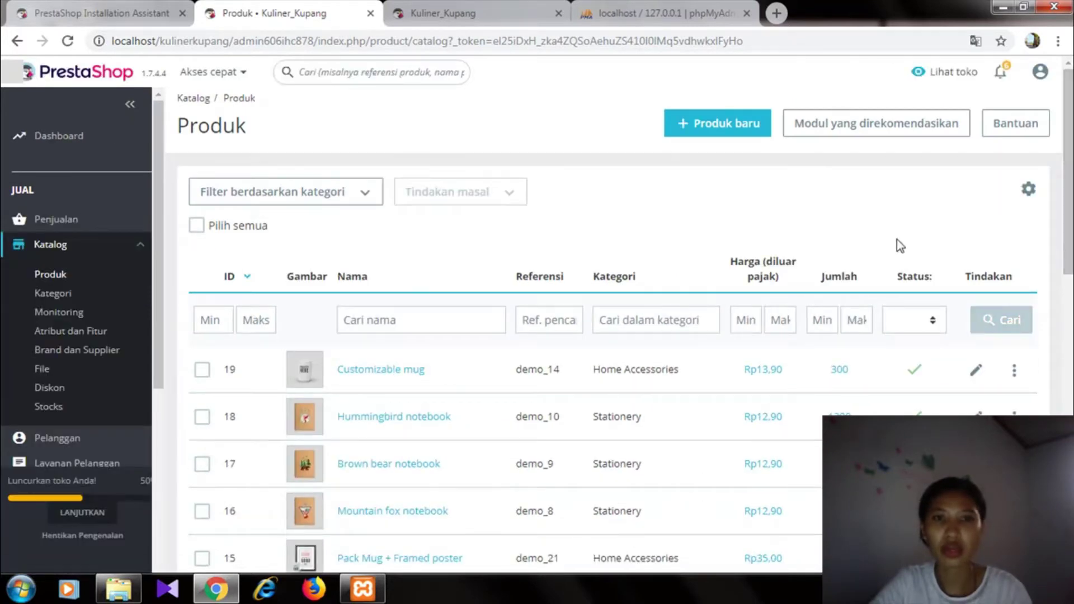
pyautogui.click(245, 229)
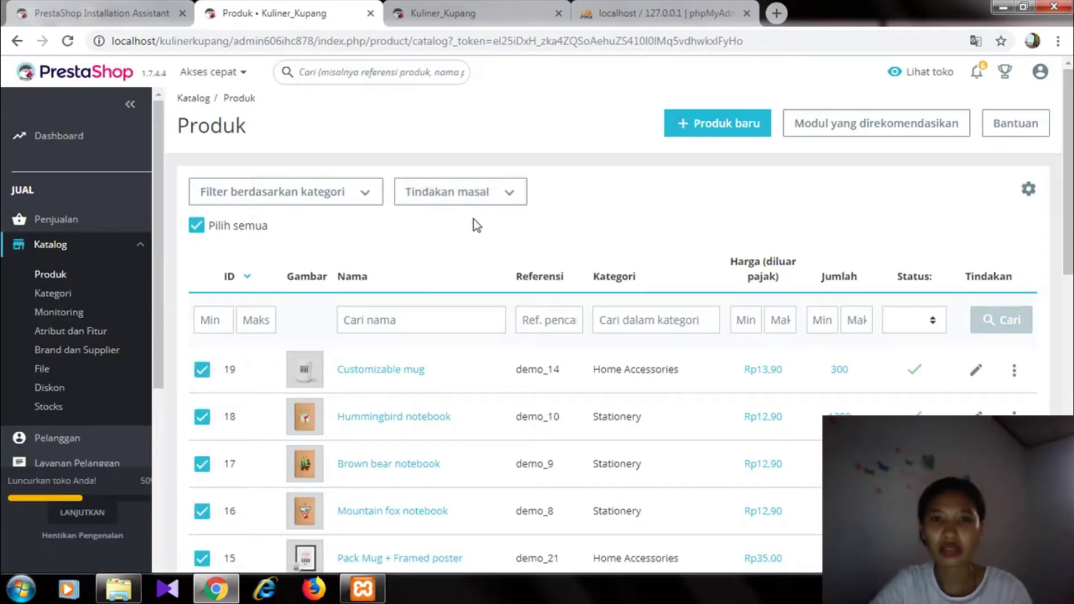
pyautogui.click(516, 194)
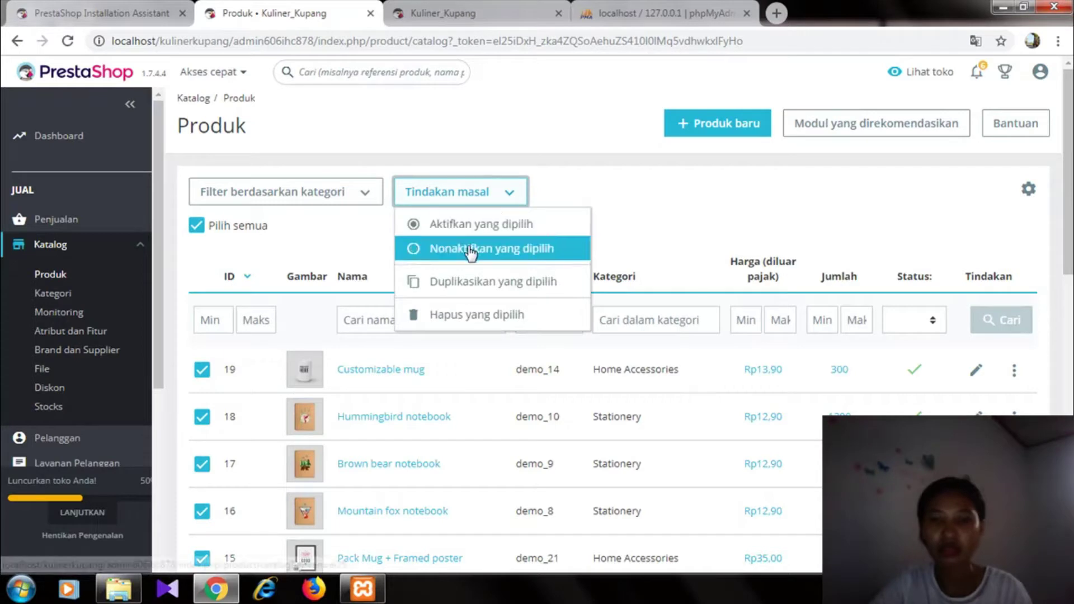
pyautogui.click(473, 248)
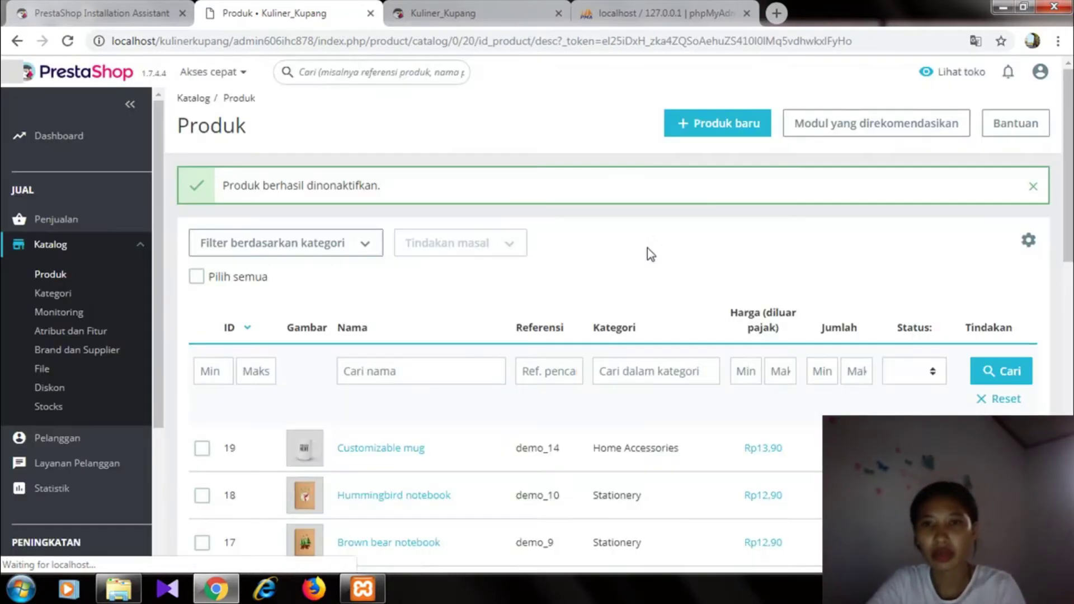
pyautogui.click(722, 123)
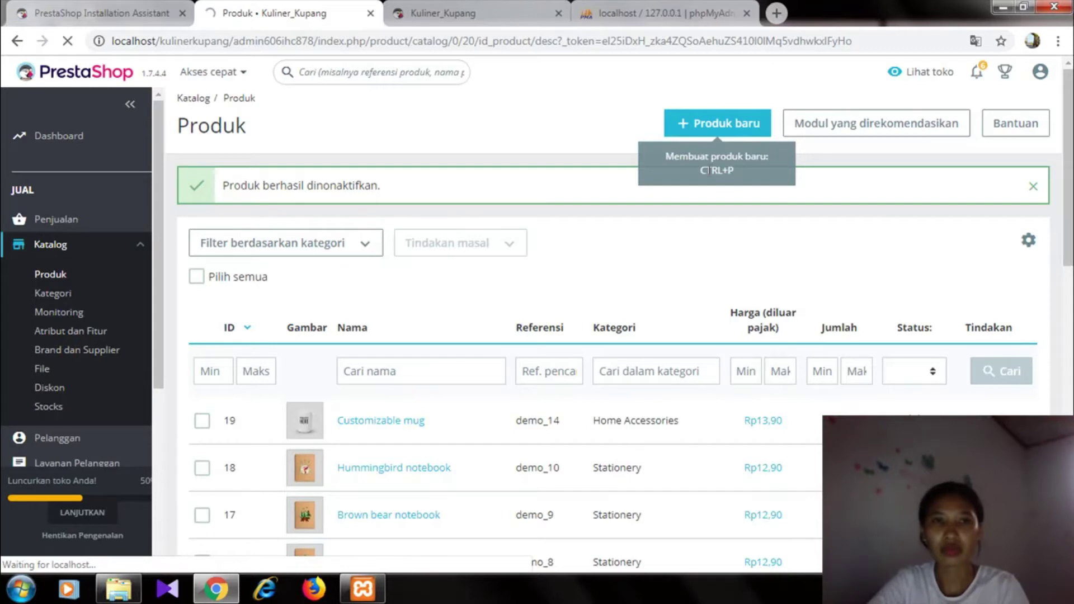
# - Name the new product 'Jagung Bose'
pyautogui.click(419, 137)
pyautogui.write('J')
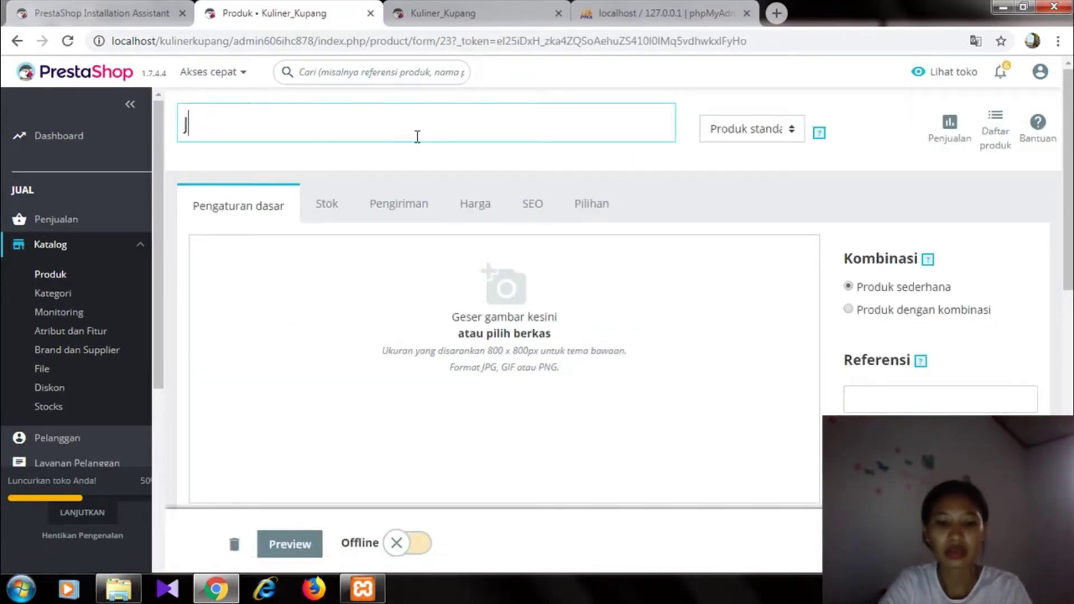
pyautogui.write('agung')
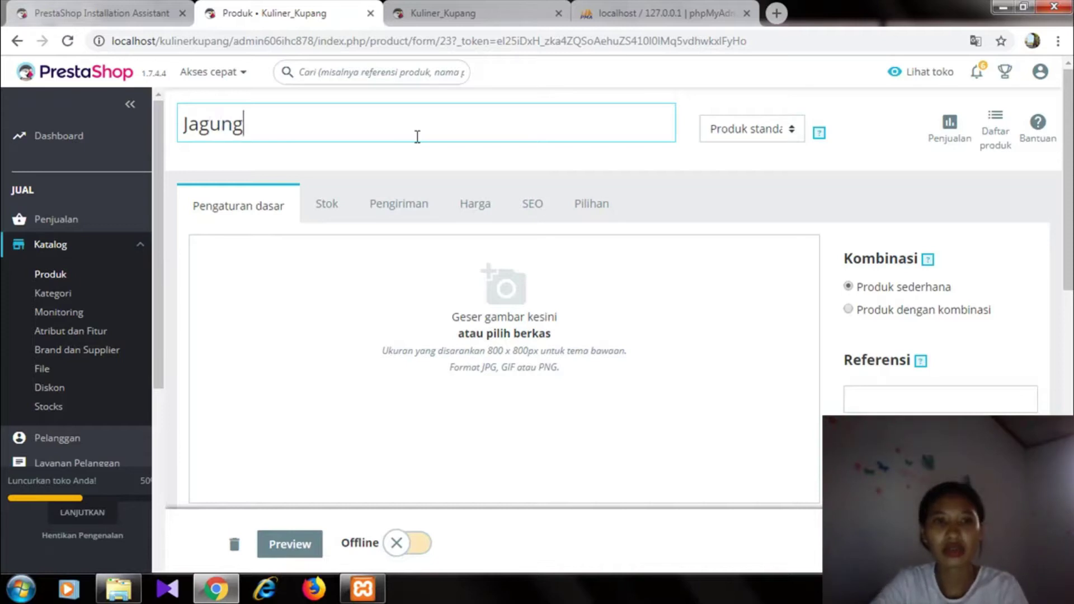
pyautogui.write(' Bose')
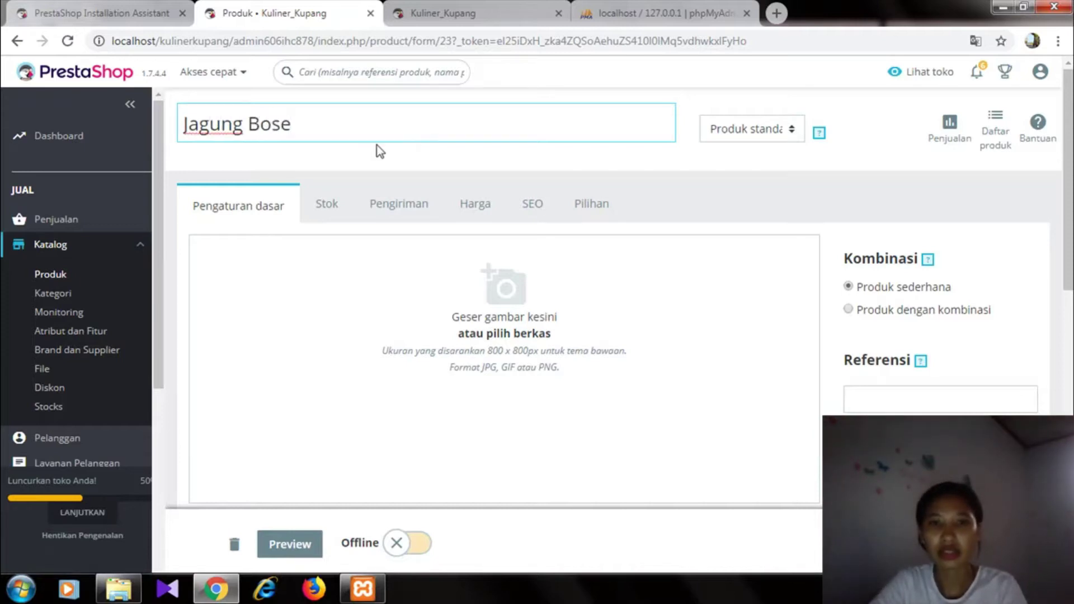
pyautogui.click(256, 206)
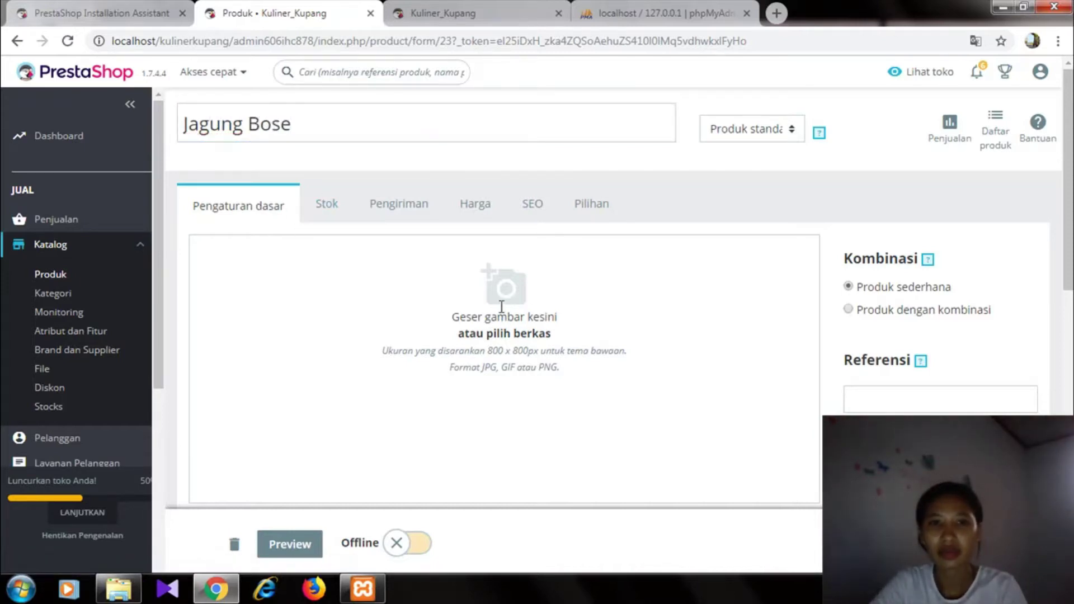
# - Upload the download (2) food photo as the product image
pyautogui.click(491, 271)
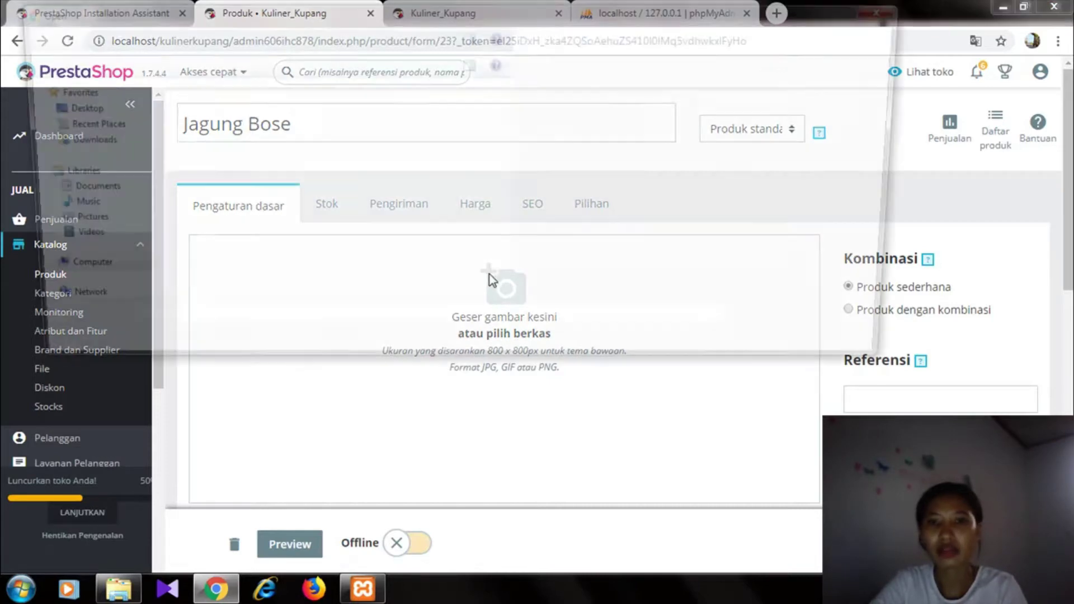
pyautogui.click(333, 118)
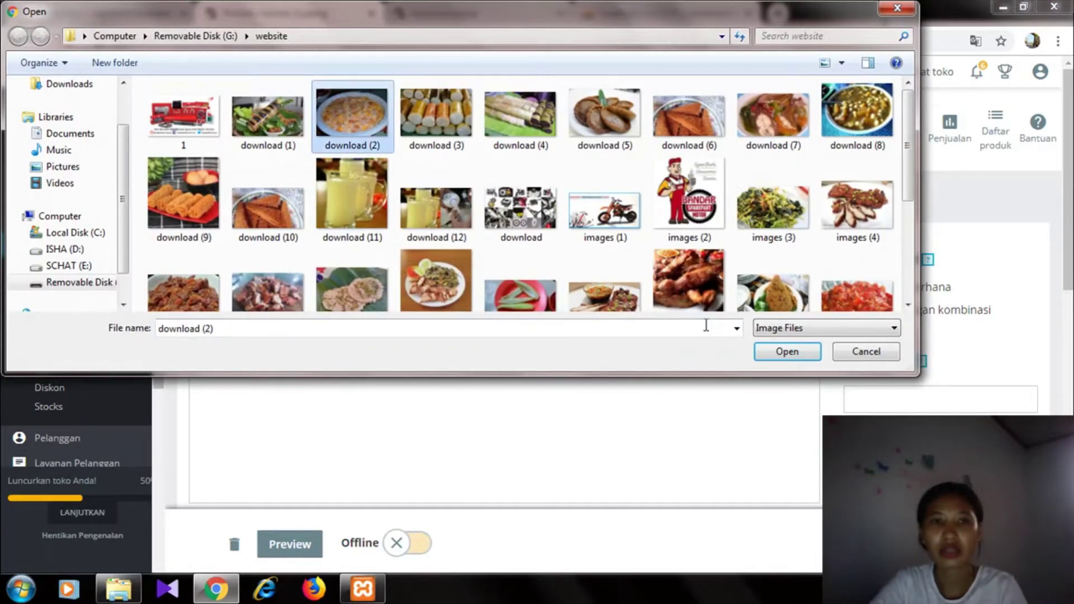
pyautogui.click(776, 351)
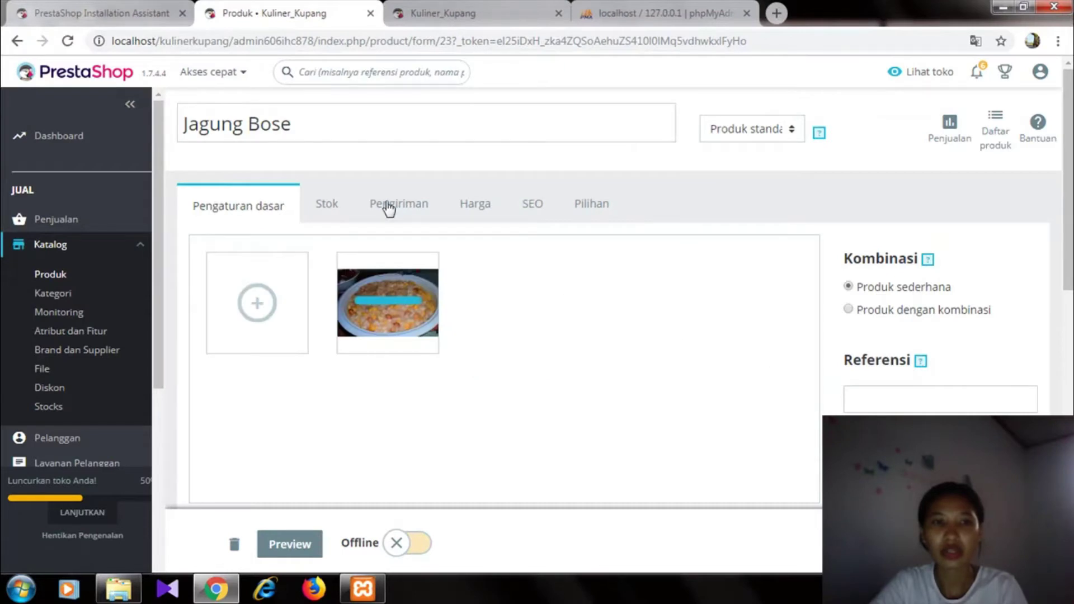
# - Set the stock quantity to 20 and the minimum order quantity to 2
pyautogui.click(329, 207)
pyautogui.click(234, 318)
pyautogui.press('BackSpace')
pyautogui.write('20')
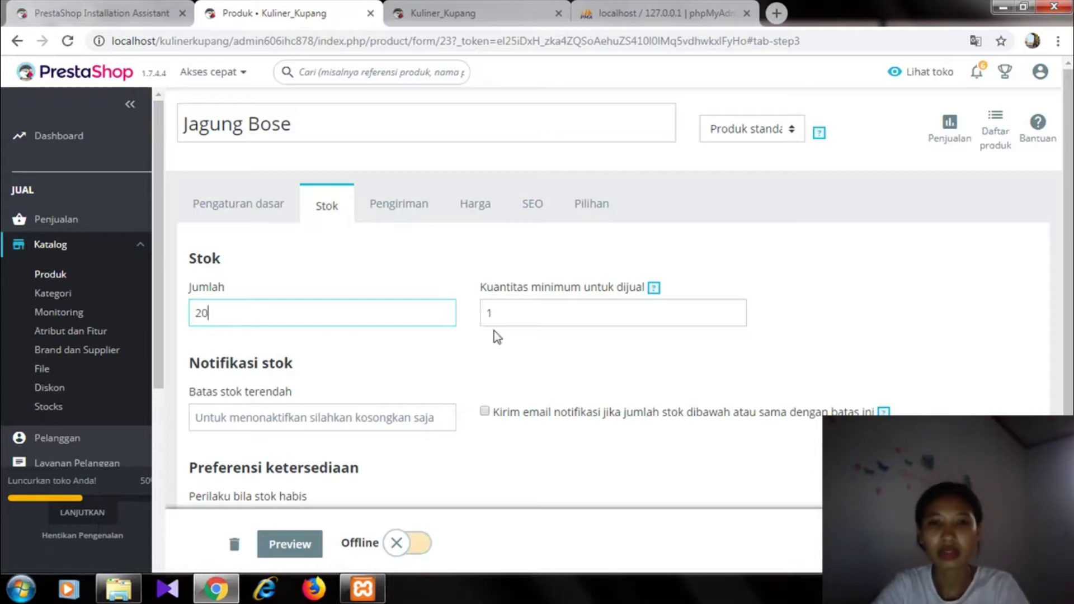
pyautogui.click(528, 313)
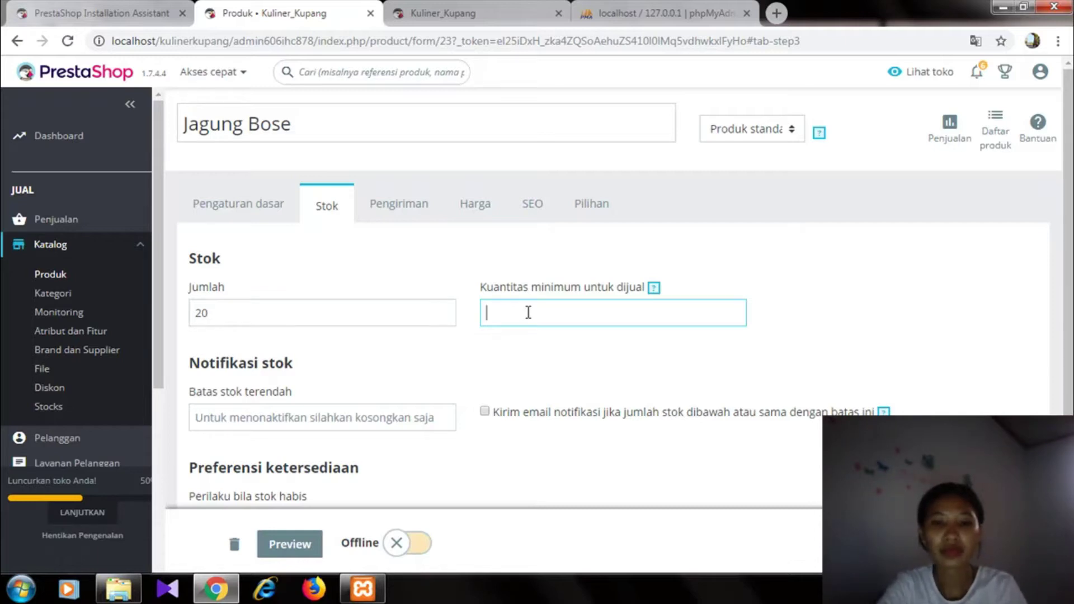
pyautogui.write('2')
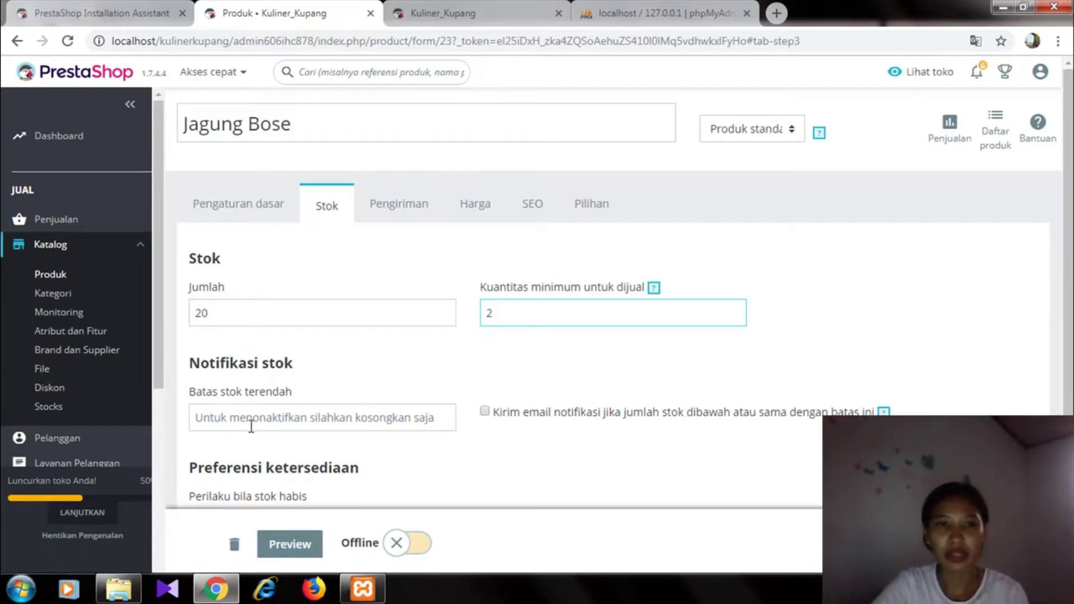
# - Set weight to 0.50 kg, price to 15 before tax and unit price to 10
pyautogui.click(403, 217)
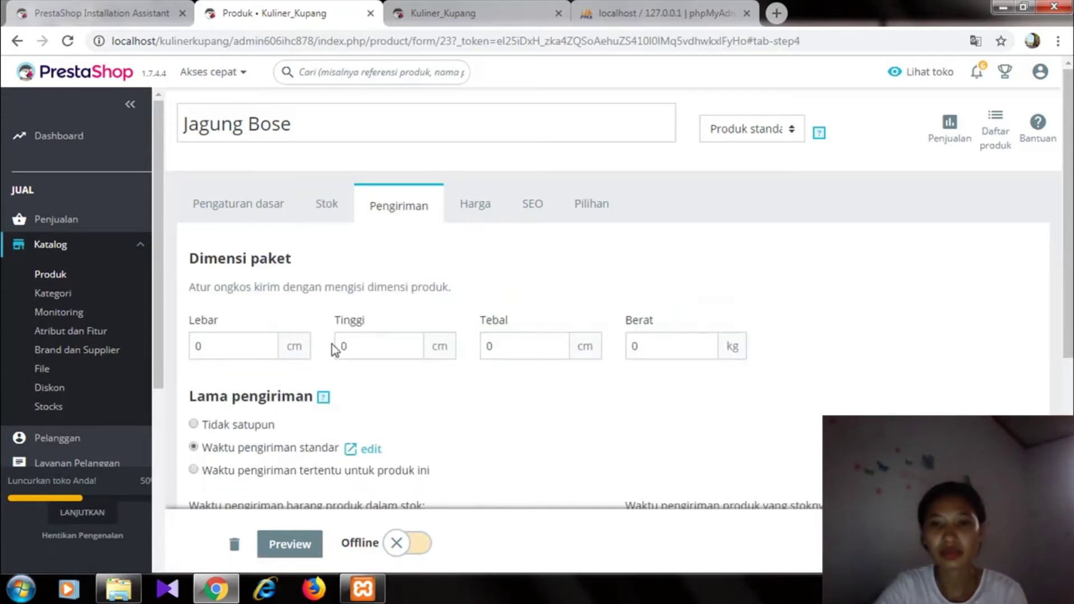
pyautogui.click(643, 345)
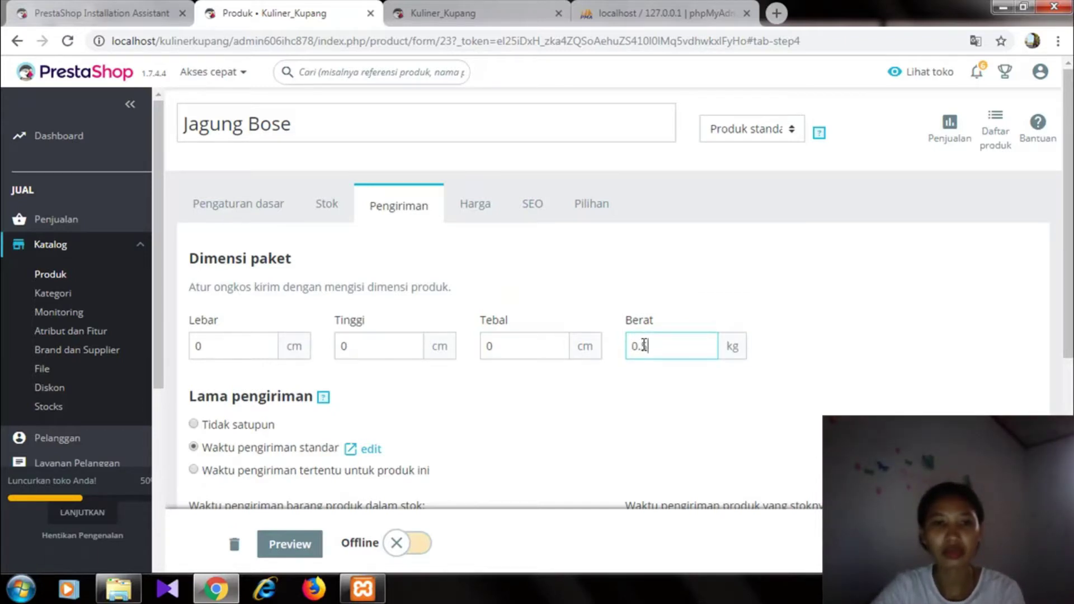
pyautogui.click(483, 211)
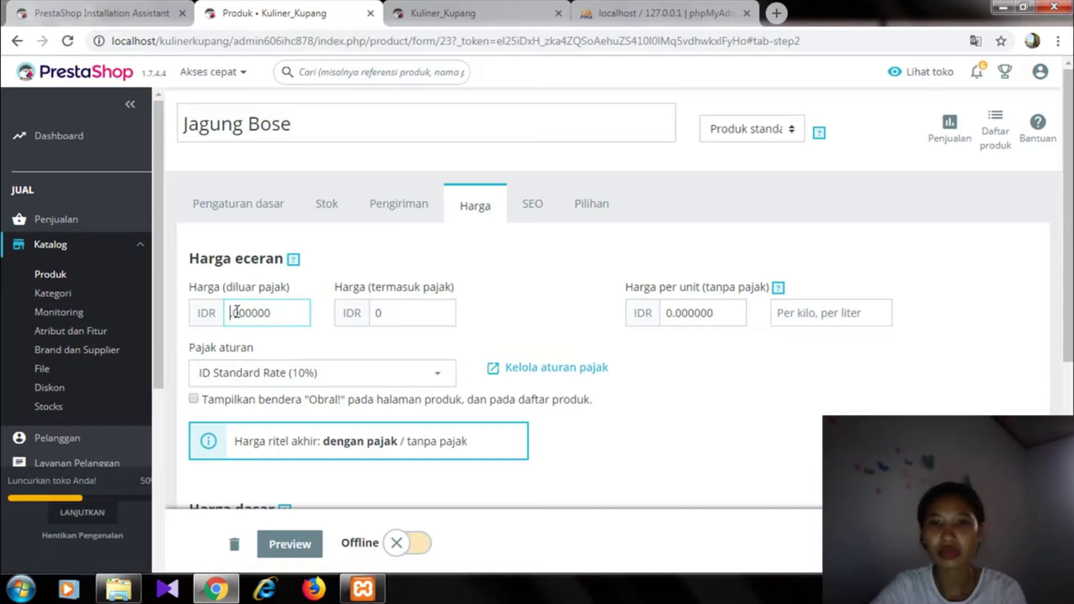
pyautogui.write('5')
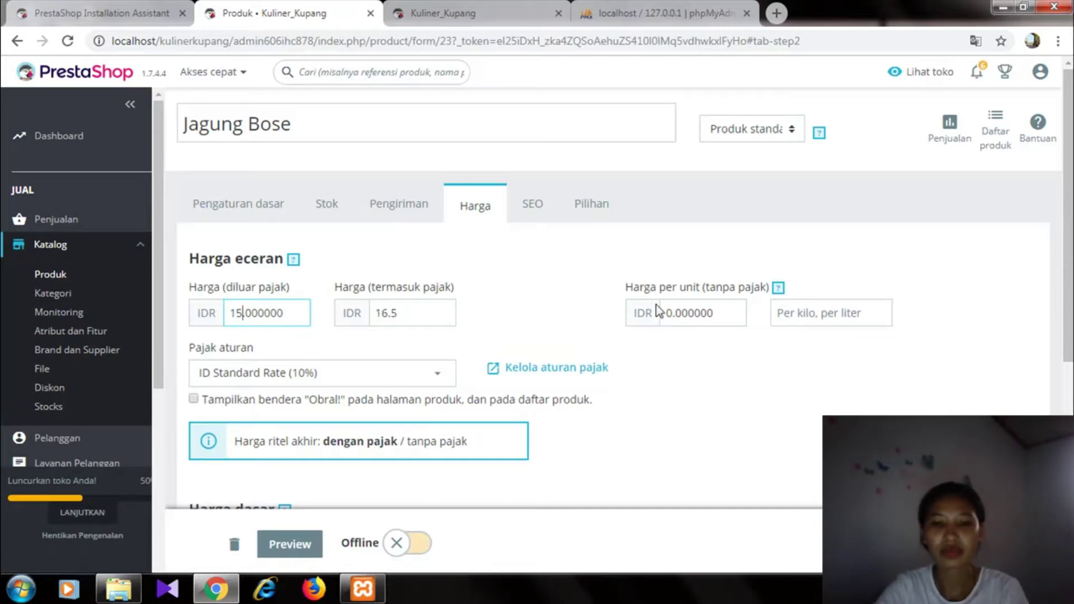
pyautogui.click(673, 312)
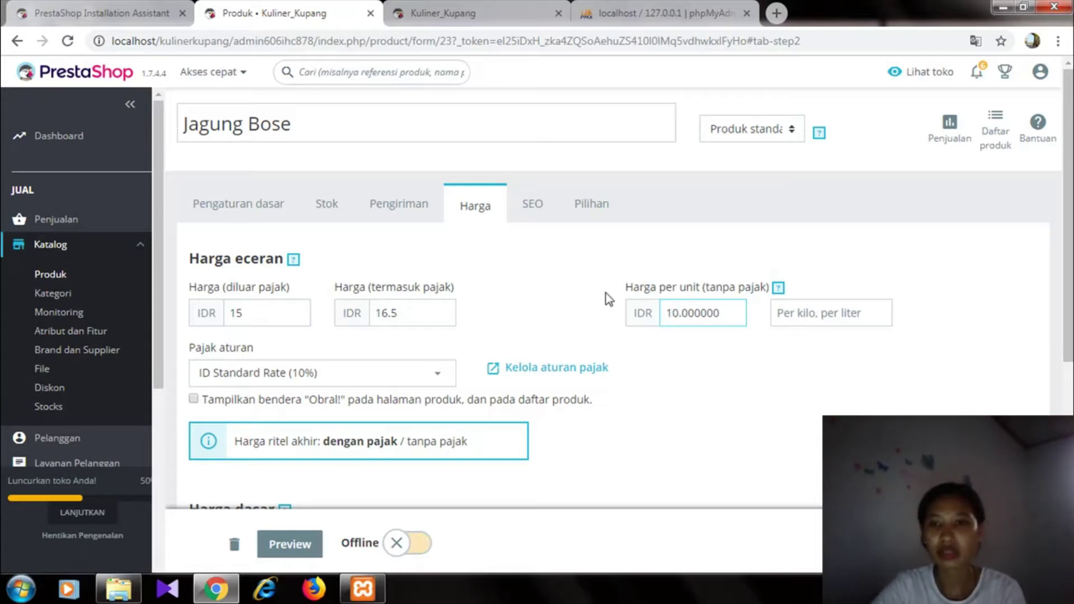
pyautogui.click(258, 210)
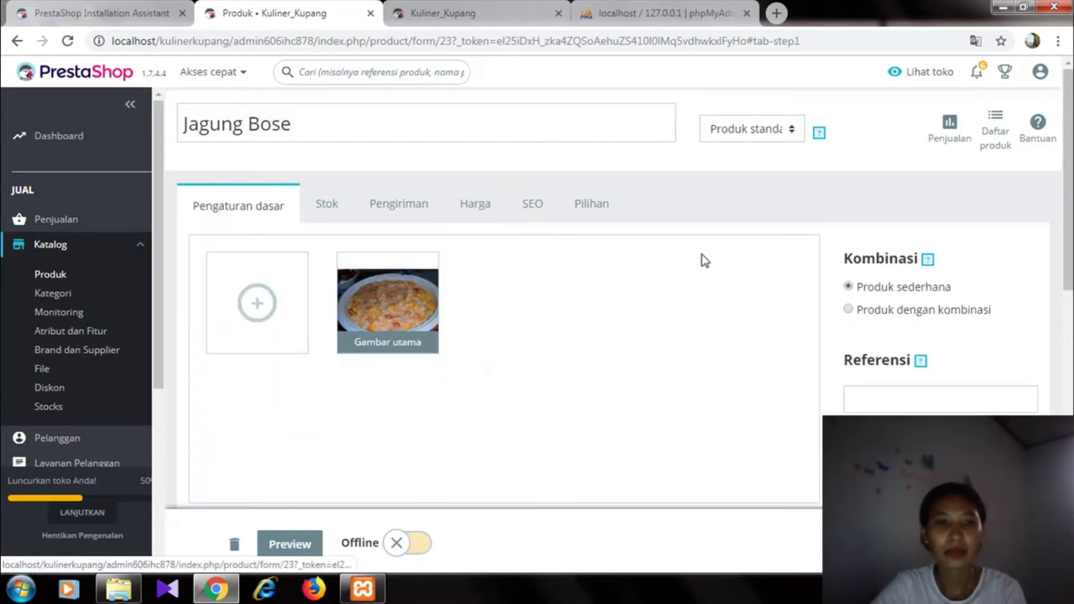
# - Write the product summary 'Tersedia jagung bose'
pyautogui.moveTo(1064, 245); pyautogui.dragTo(1064, 356)
pyautogui.click(553, 347)
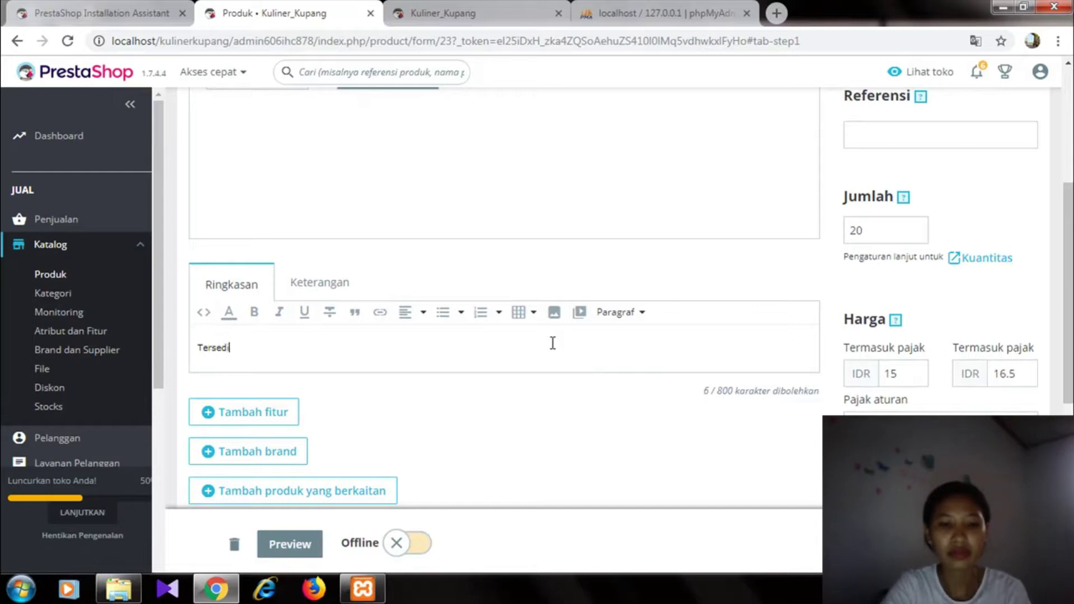
pyautogui.write('Tersedia j')
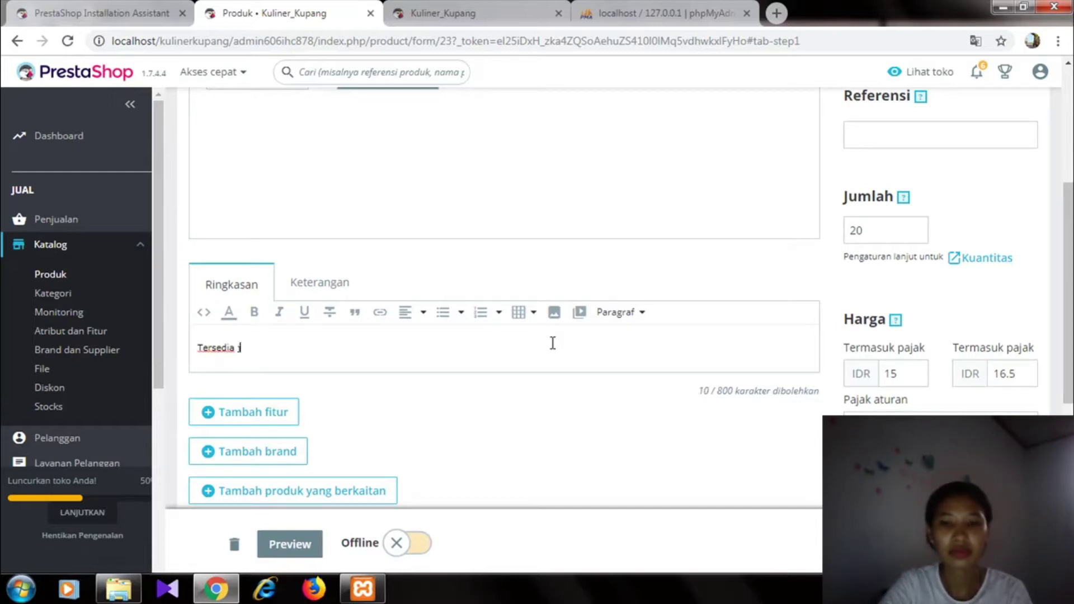
pyautogui.press('BackSpace')
pyautogui.press('BackSpace')
pyautogui.press('BackSpace')
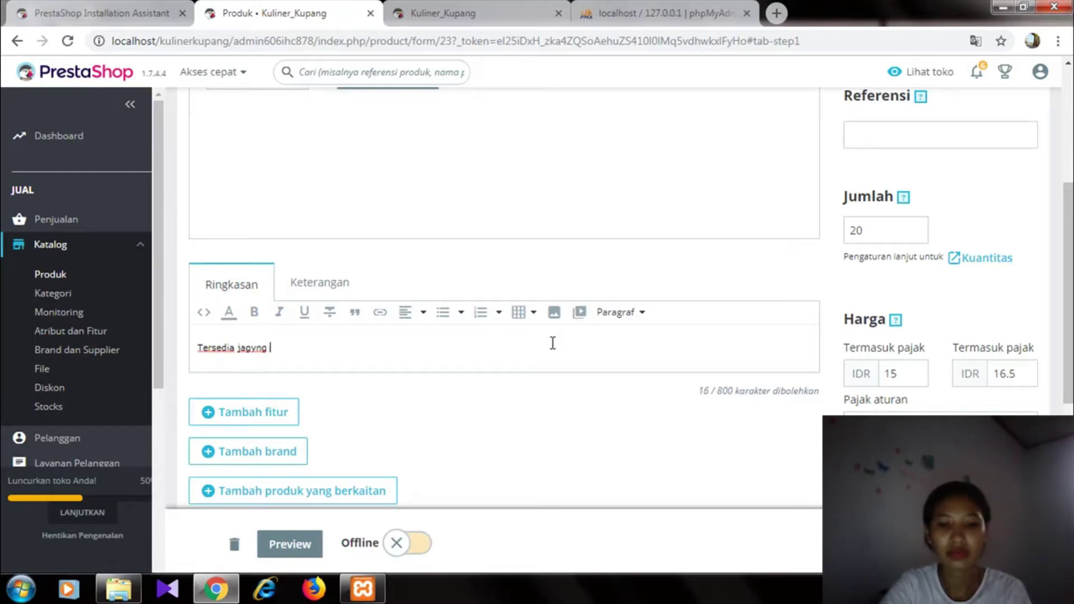
pyautogui.write('ung bose ')
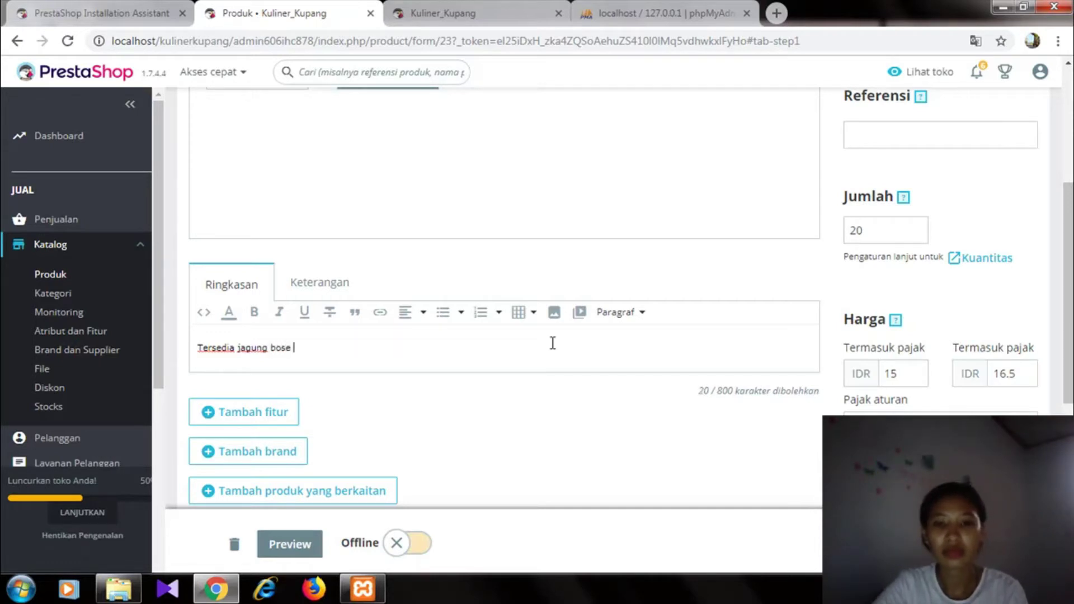
pyautogui.write('enak')
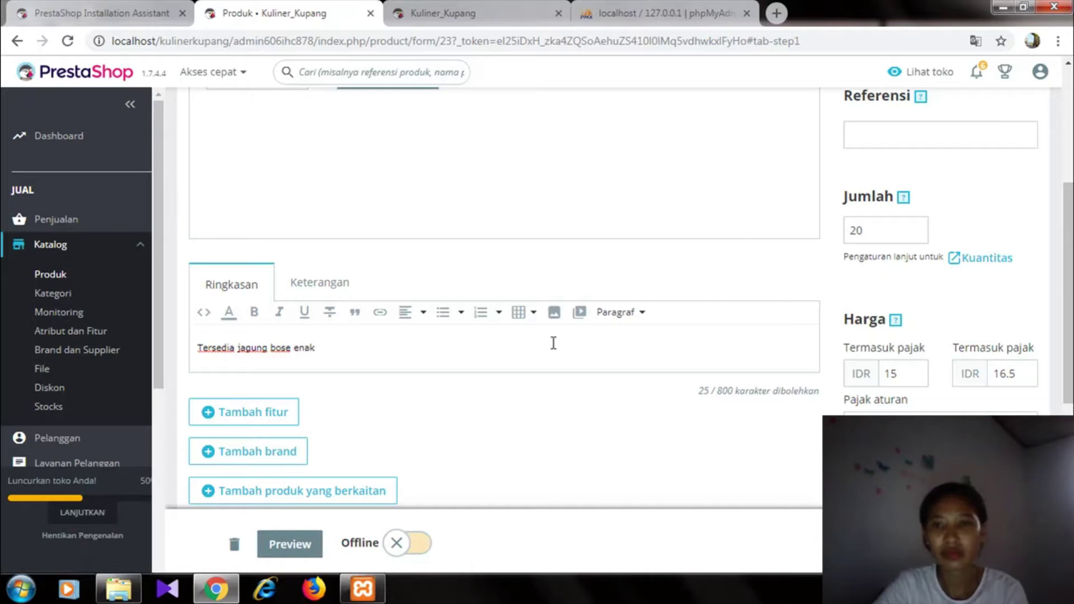
pyautogui.press('BackSpace')
pyautogui.press('BackSpace')
pyautogui.press('BackSpace')
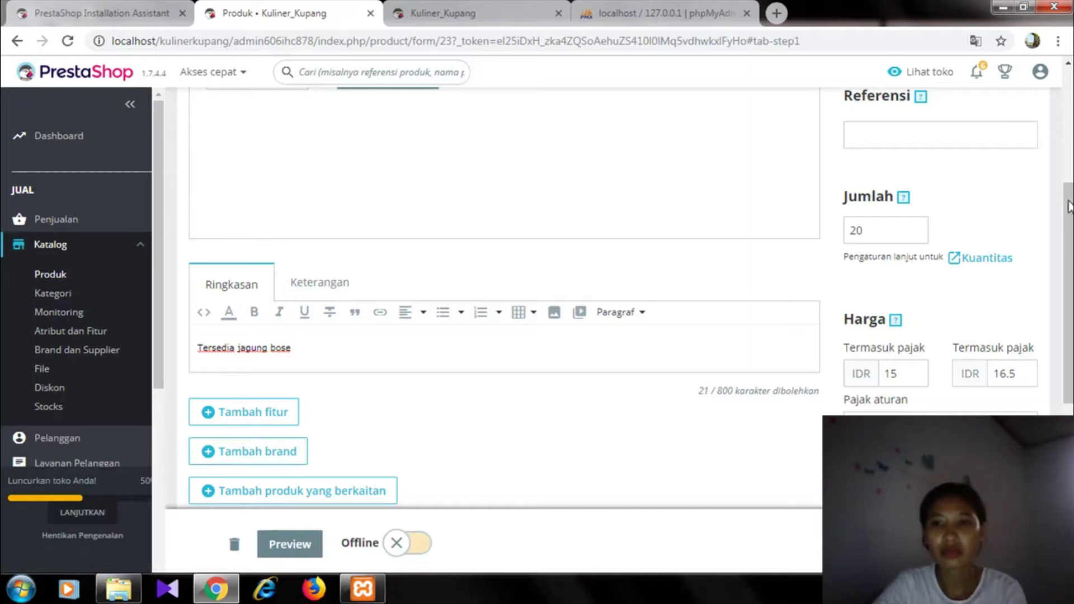
# - Assign Jagung Bose to the Bose category under Beranda
pyautogui.scroll(-1, 1070, 251)
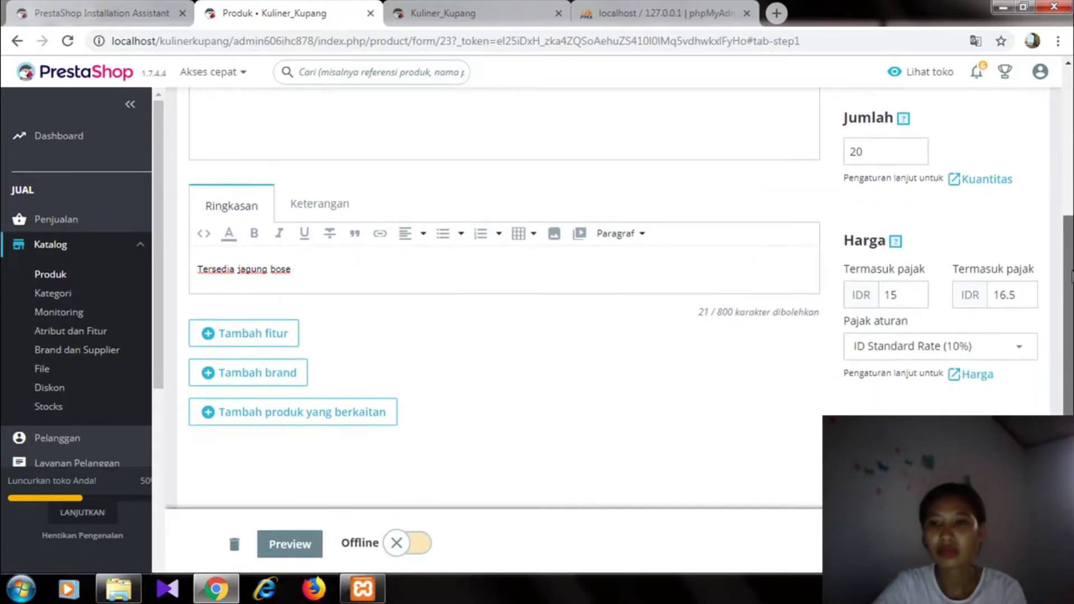
pyautogui.scroll(-3, 1069, 277)
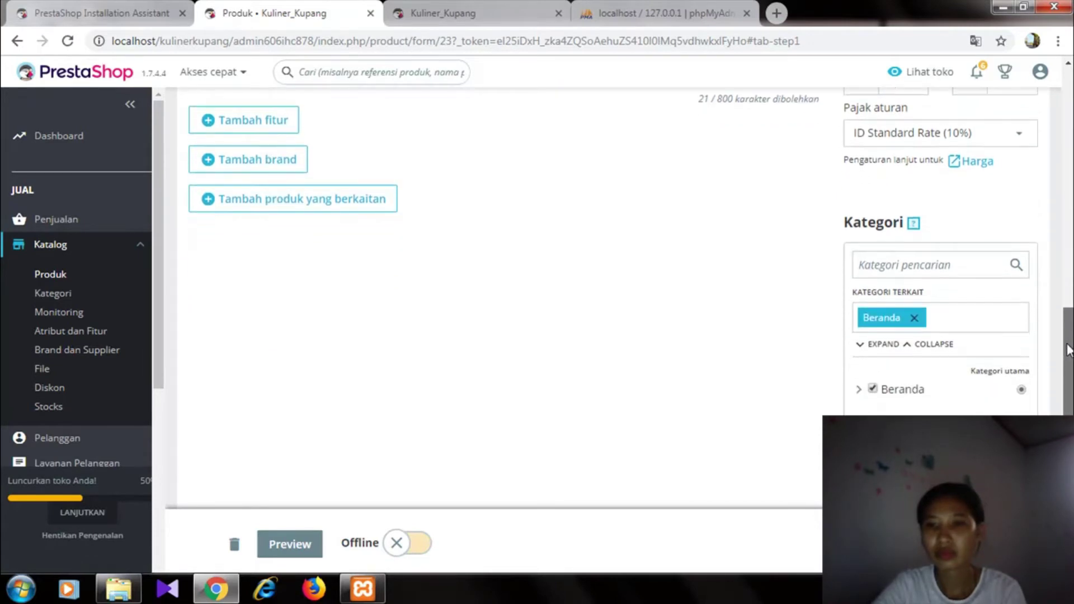
pyautogui.click(859, 391)
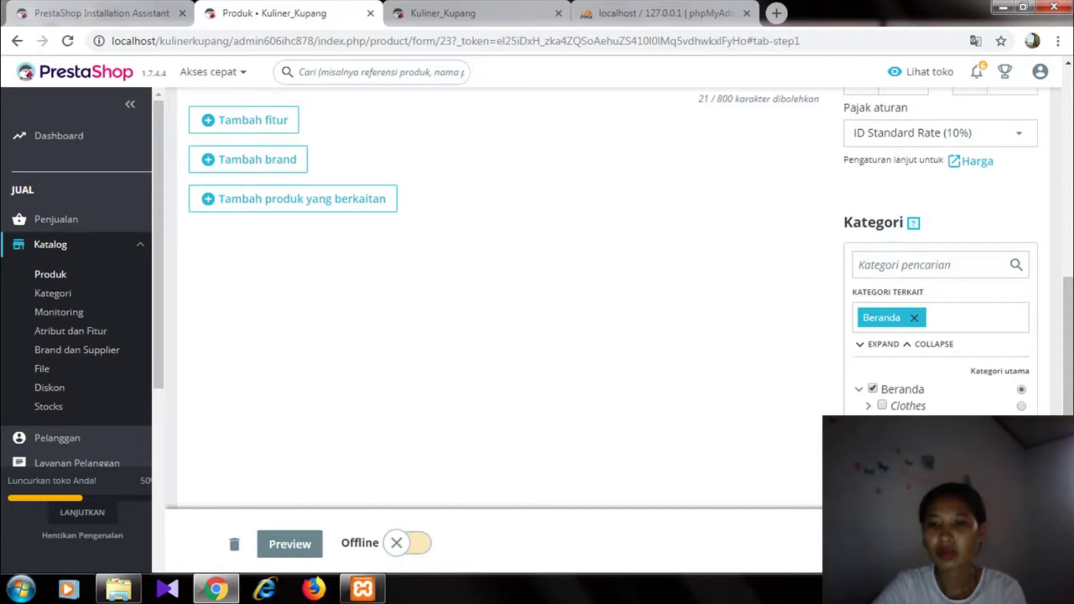
pyautogui.click(891, 471)
pyautogui.scroll(-2, 891, 471)
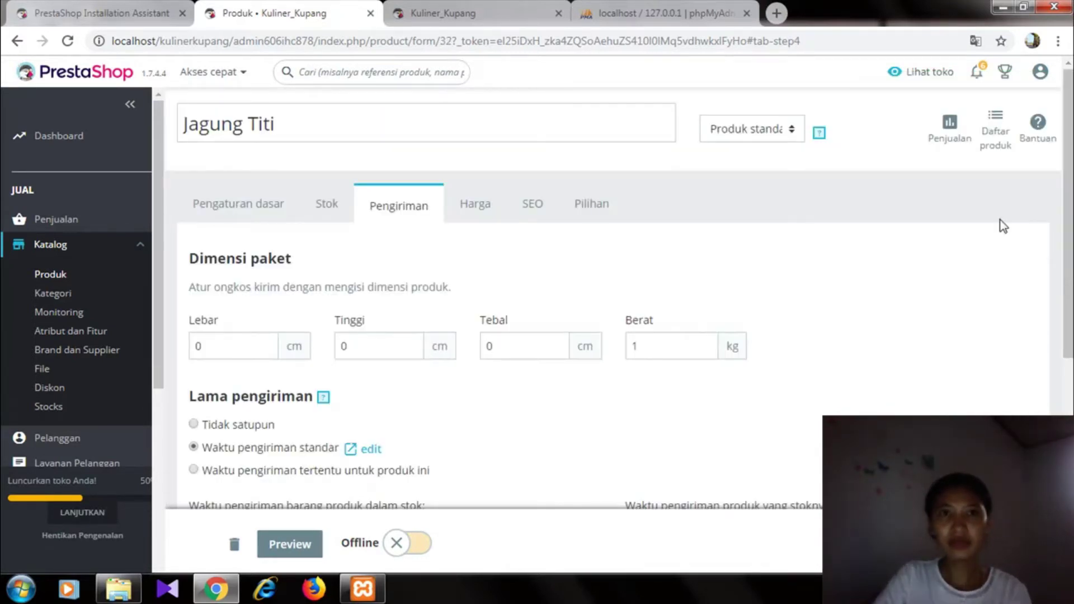
# - Reload the storefront to check the newly added food products
pyautogui.click(448, 13)
pyautogui.click(278, 47)
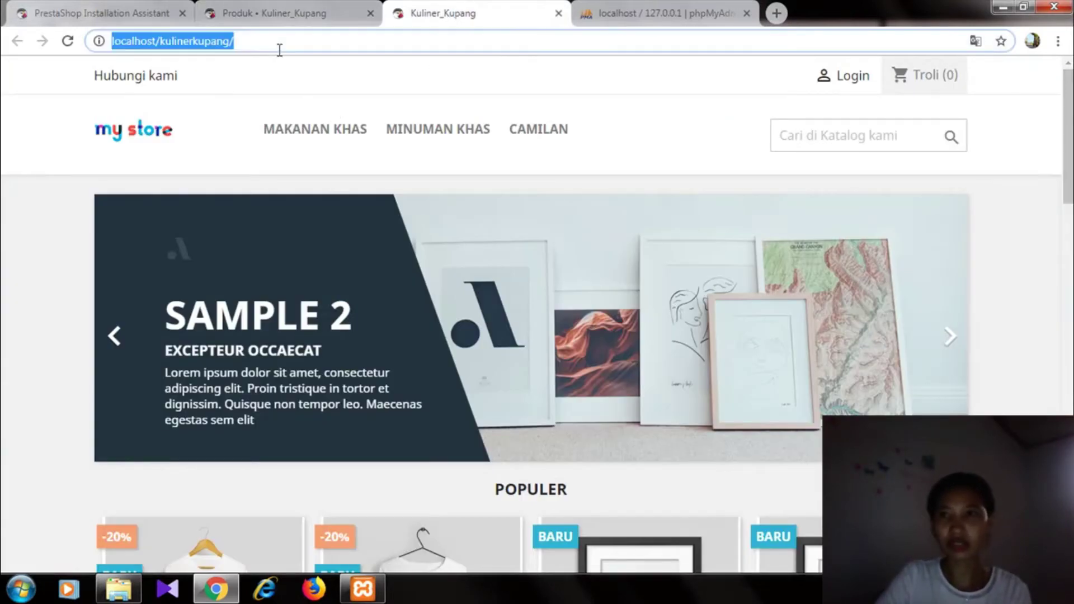
pyautogui.press('Return')
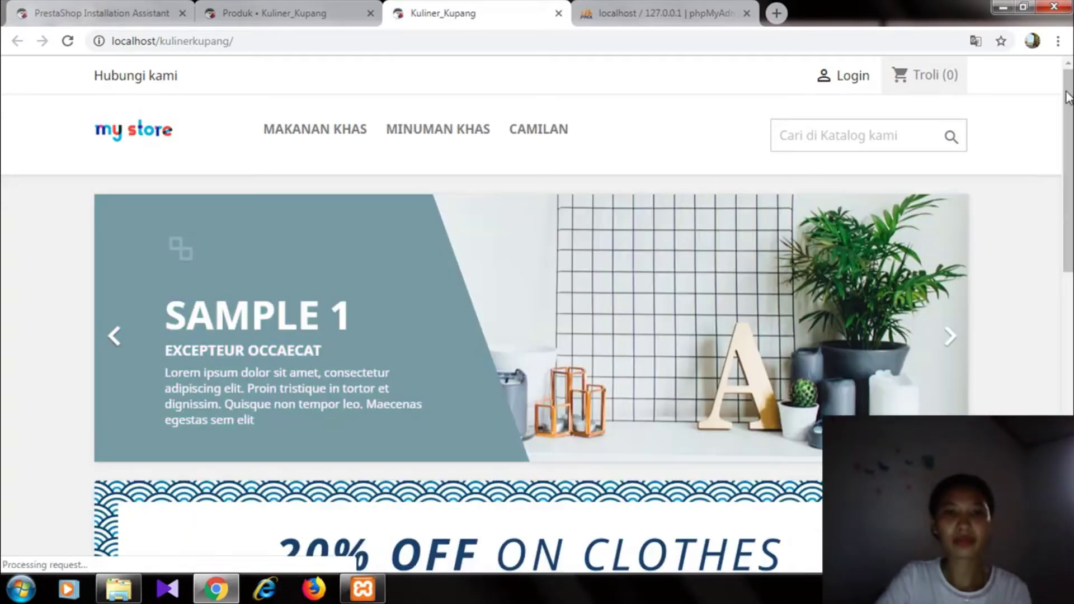
pyautogui.moveTo(1068, 96); pyautogui.dragTo(1069, 164)
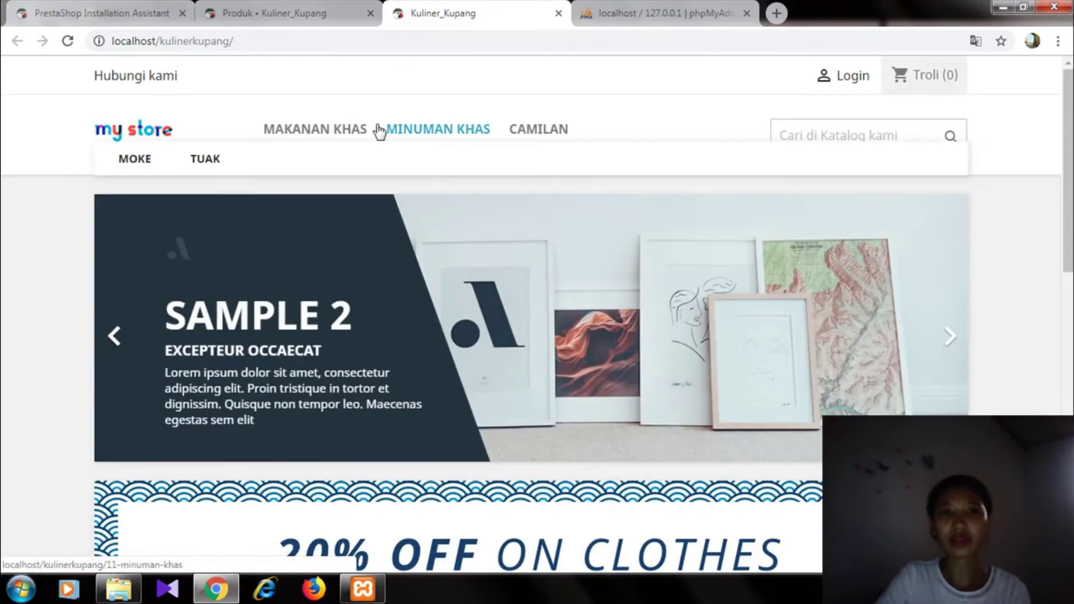
# - Browse the Makanan Khas category and home page, then return to the admin product list
pyautogui.click(319, 134)
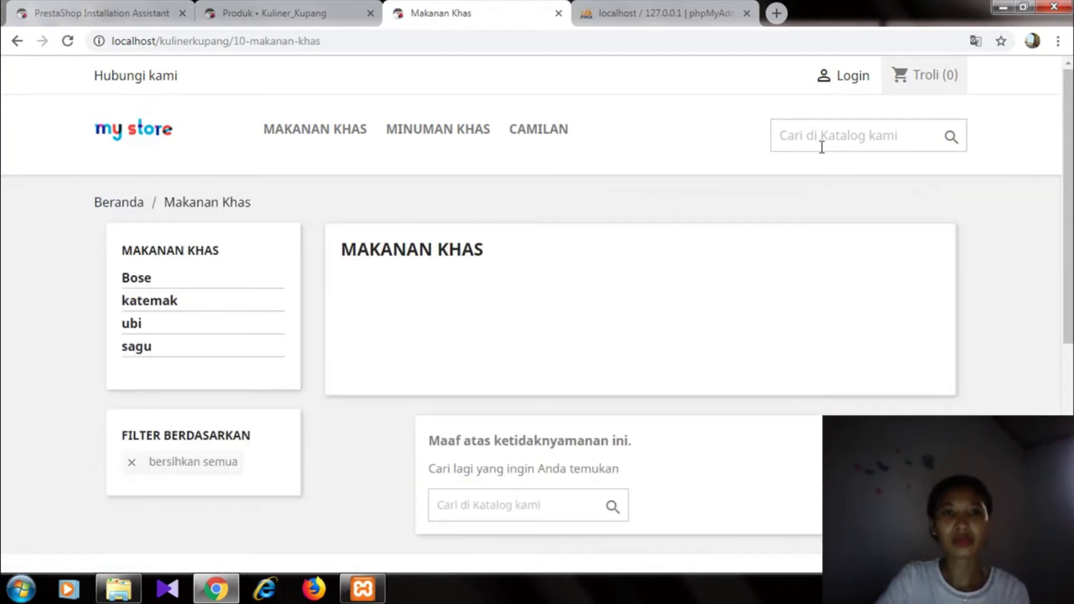
pyautogui.click(16, 45)
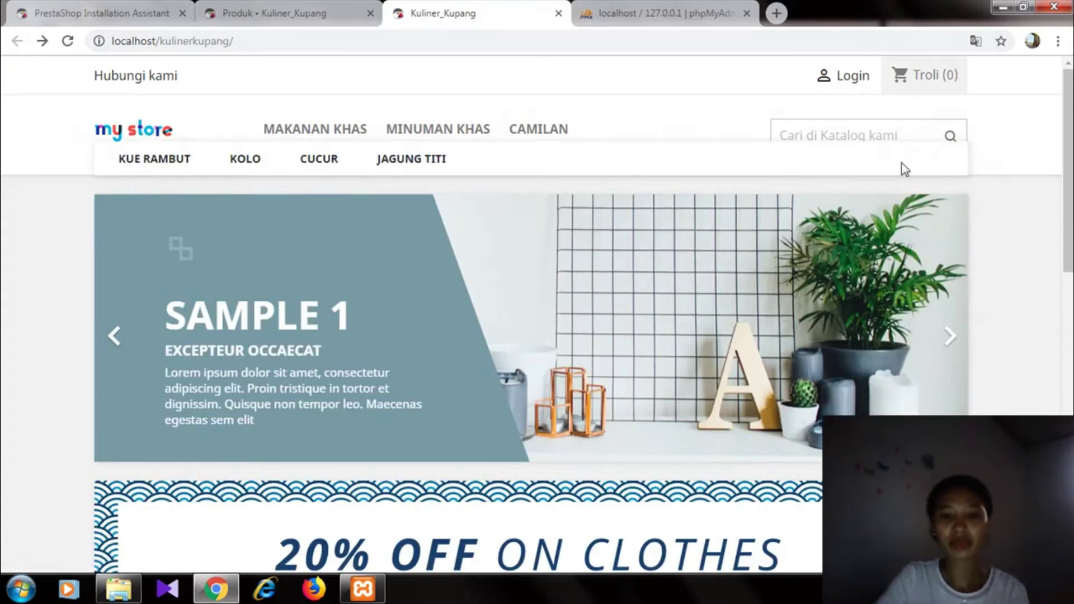
pyautogui.scroll(-8, 1069, 154)
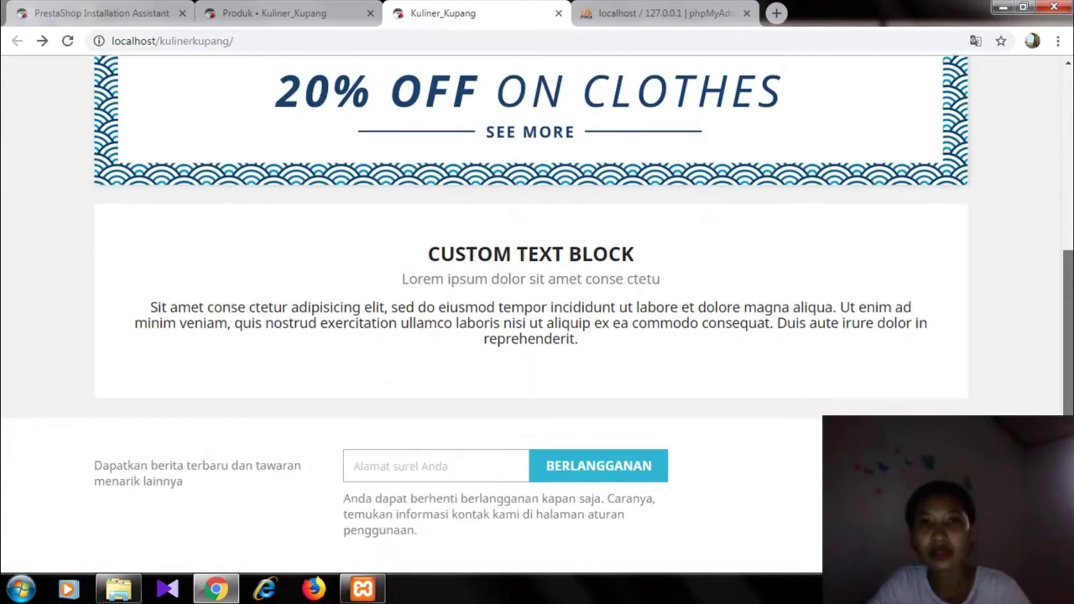
pyautogui.scroll(8, 1029, 67)
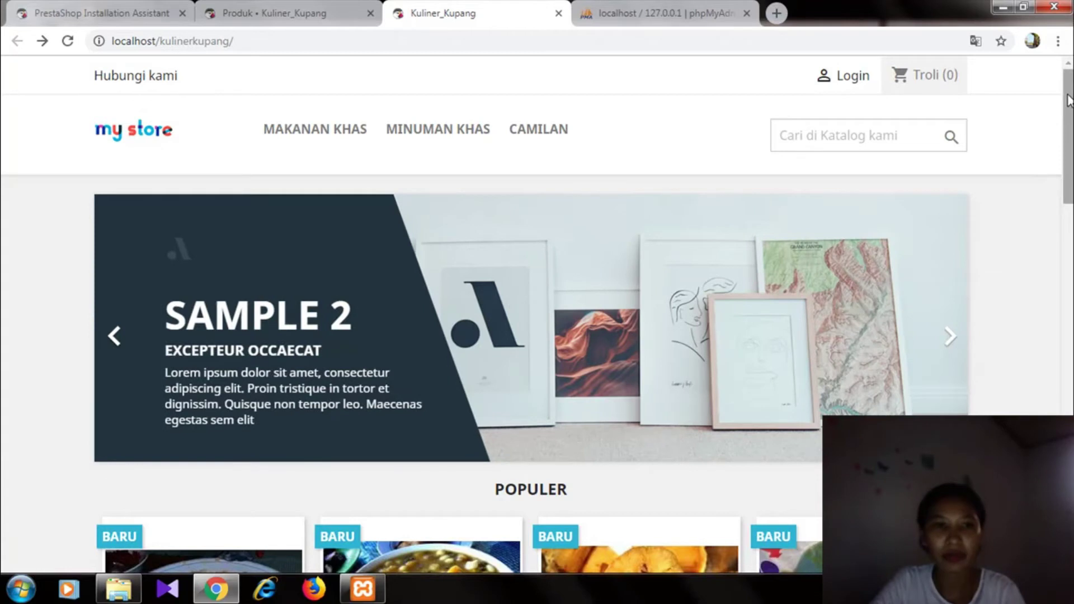
pyautogui.scroll(-7, 1068, 99)
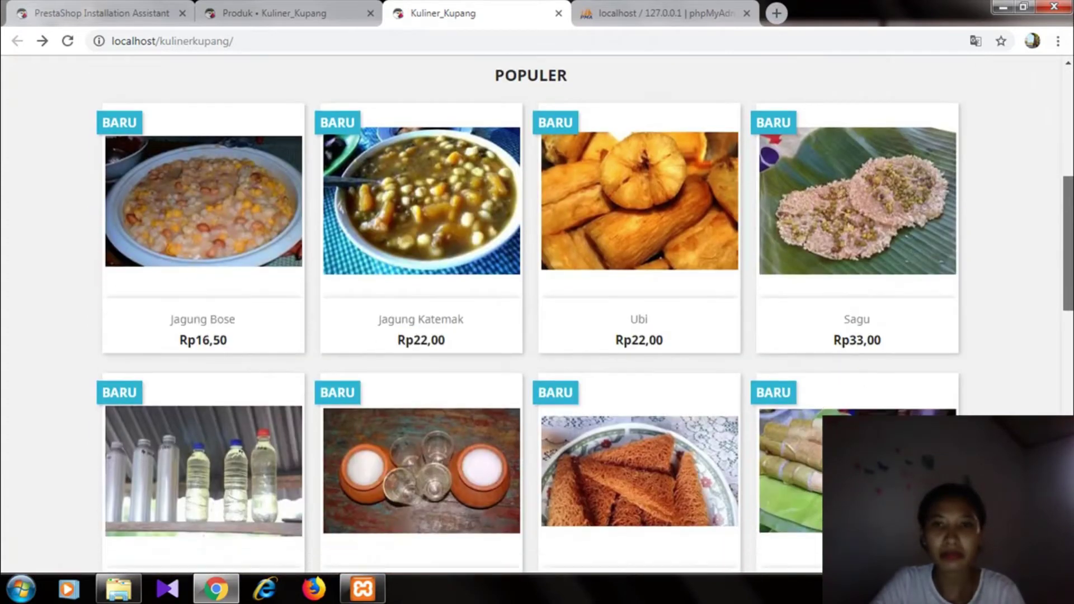
pyautogui.scroll(-7, 527, 313)
pyautogui.scroll(12, 1055, 129)
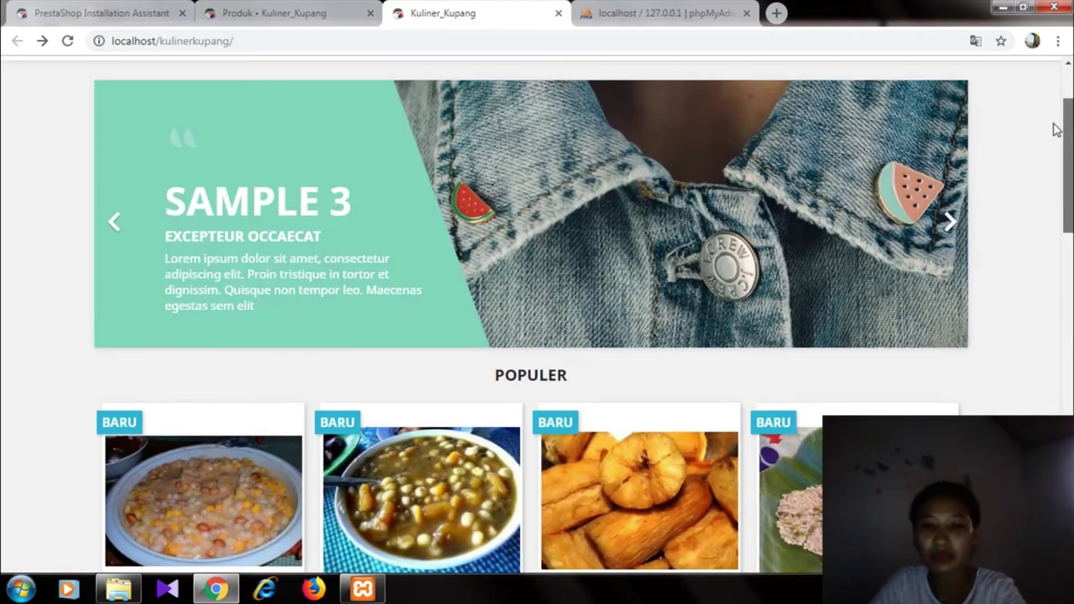
pyautogui.scroll(2, 1046, 101)
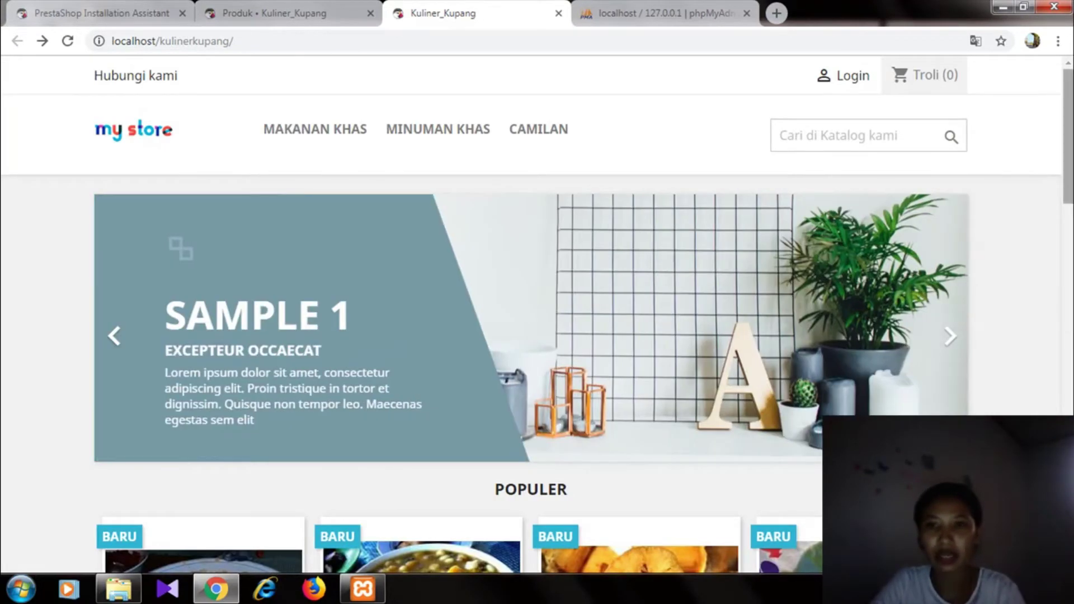
pyautogui.scroll(-1, 620, 364)
pyautogui.scroll(1, 621, 364)
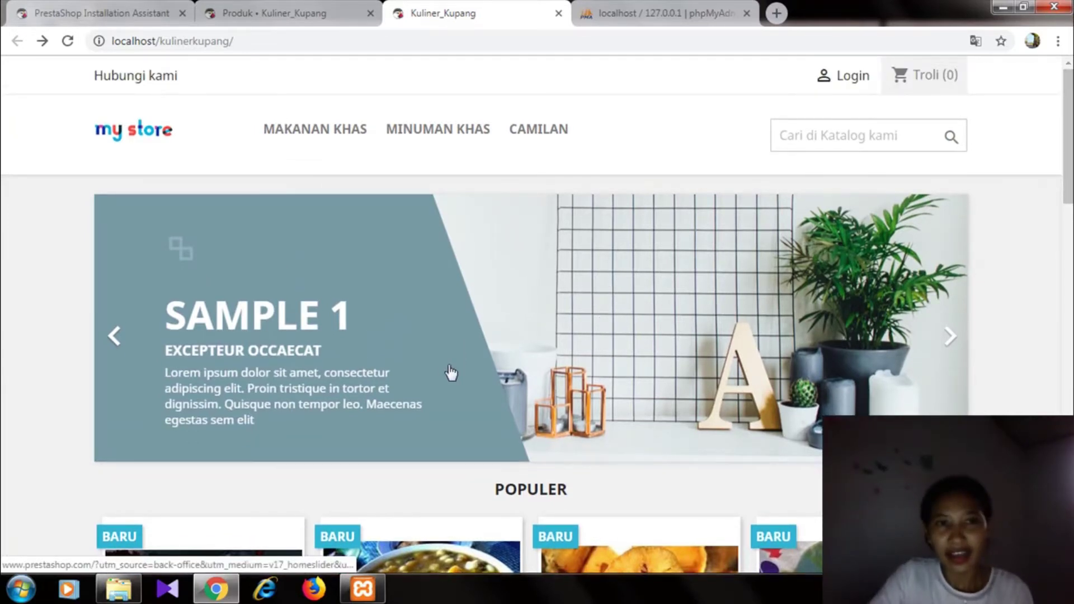
pyautogui.hotkey('ctrl', 'shift', 'Tab')
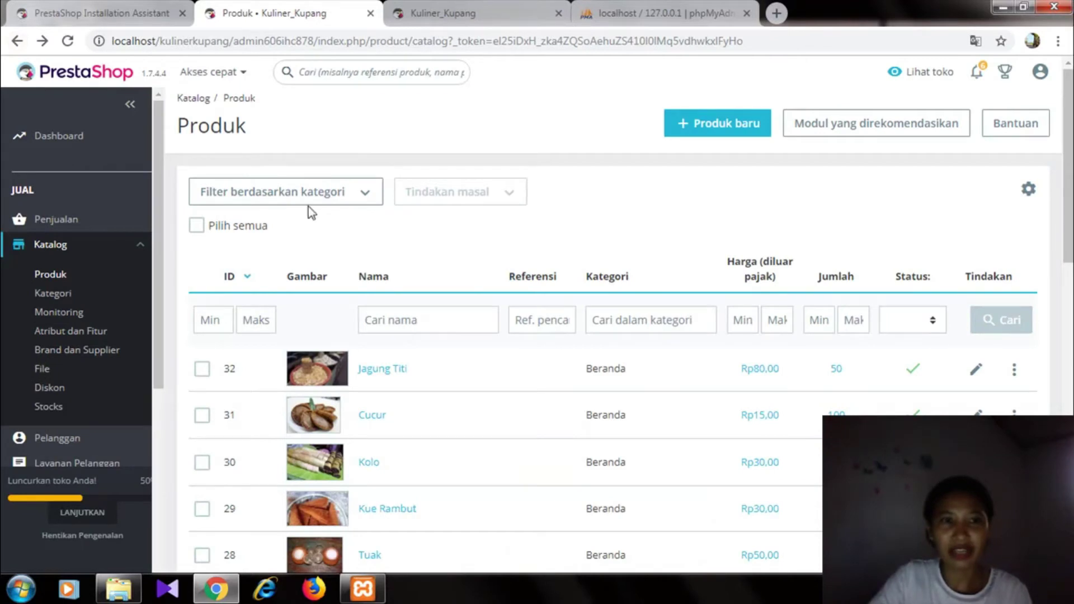
# - Open the image slider configuration via Theme & Logo > Homepage Configuration > SLIDER
pyautogui.moveTo(159, 183); pyautogui.dragTo(160, 286)
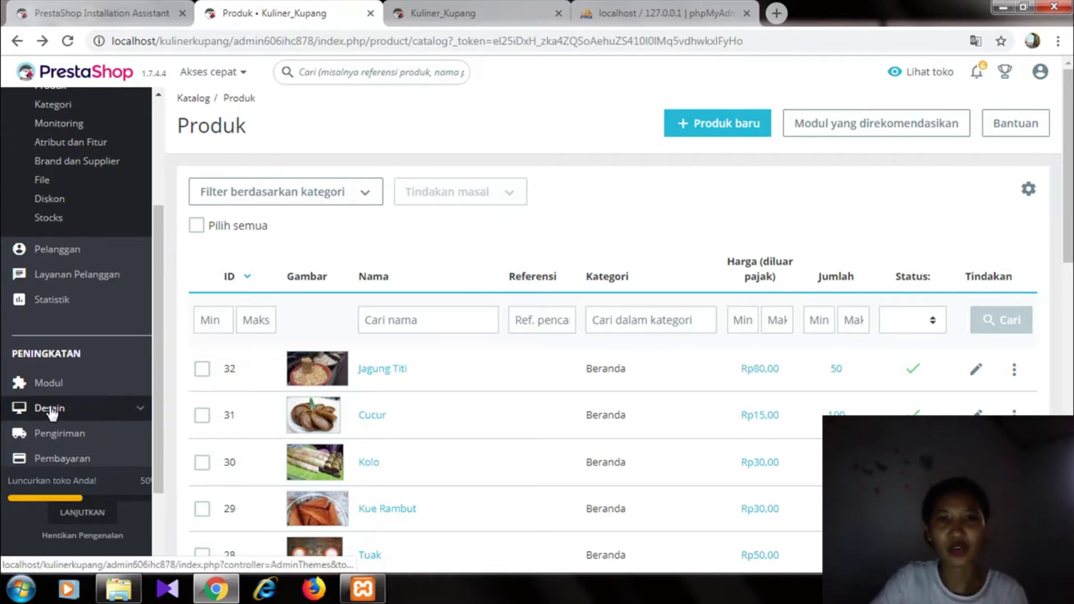
pyautogui.moveTo(52, 412)
pyautogui.click(63, 275)
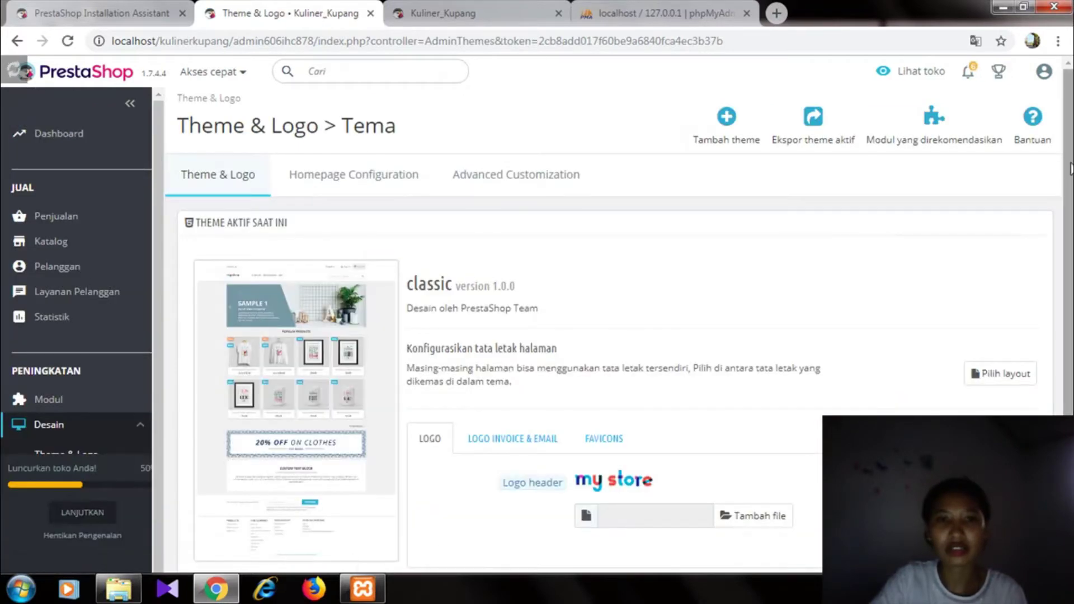
pyautogui.moveTo(1069, 156)
pyautogui.mouseDown()
pyautogui.moveTo(1066, 177)
pyautogui.moveTo(1066, 157)
pyautogui.mouseUp()
pyautogui.click(372, 175)
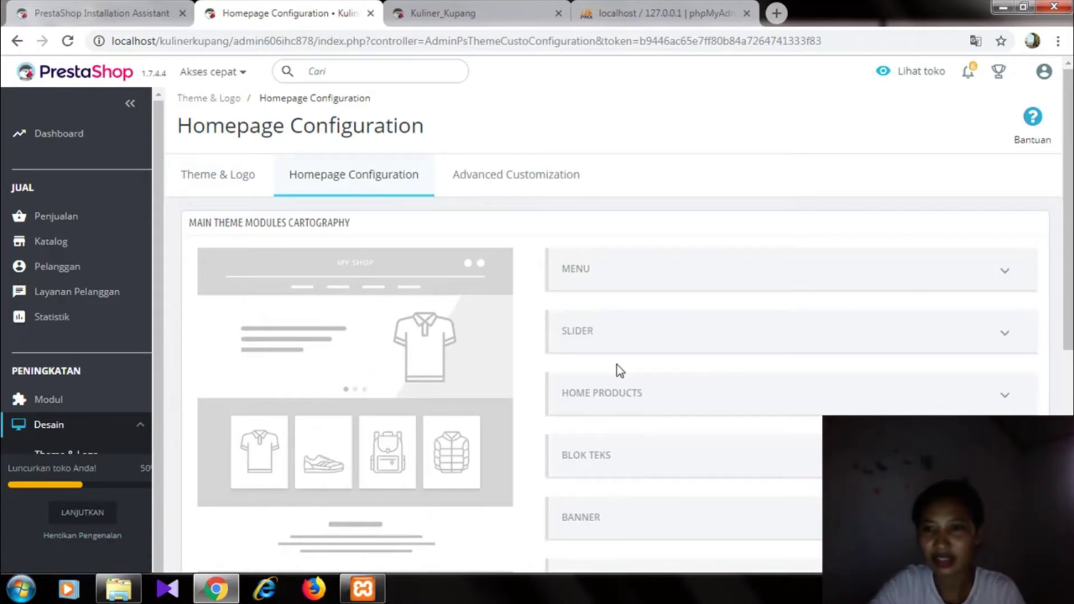
pyautogui.click(599, 338)
pyautogui.scroll(-1, 585, 330)
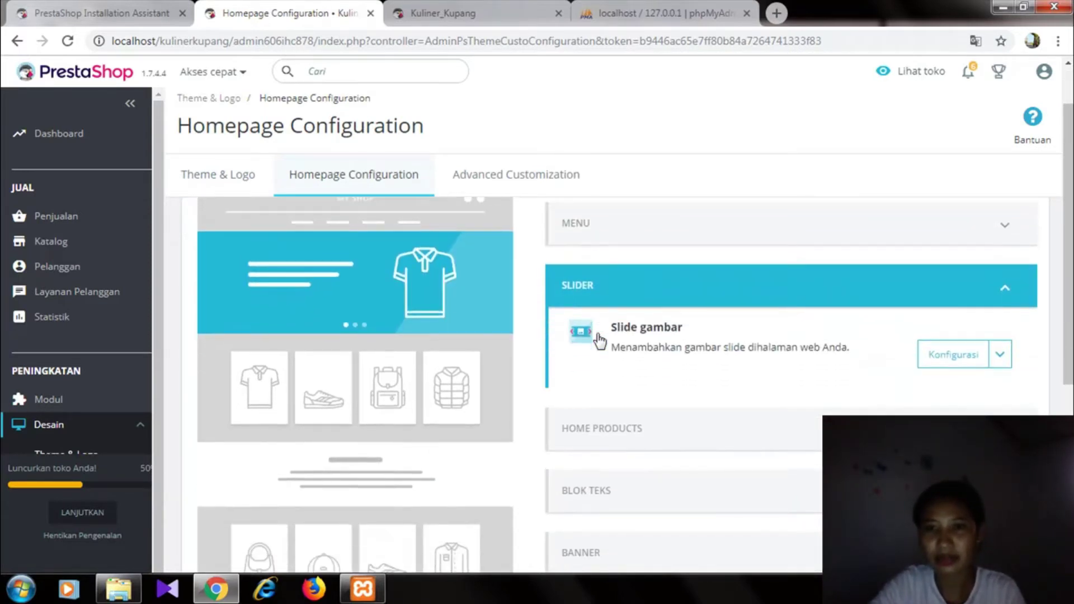
pyautogui.click(952, 357)
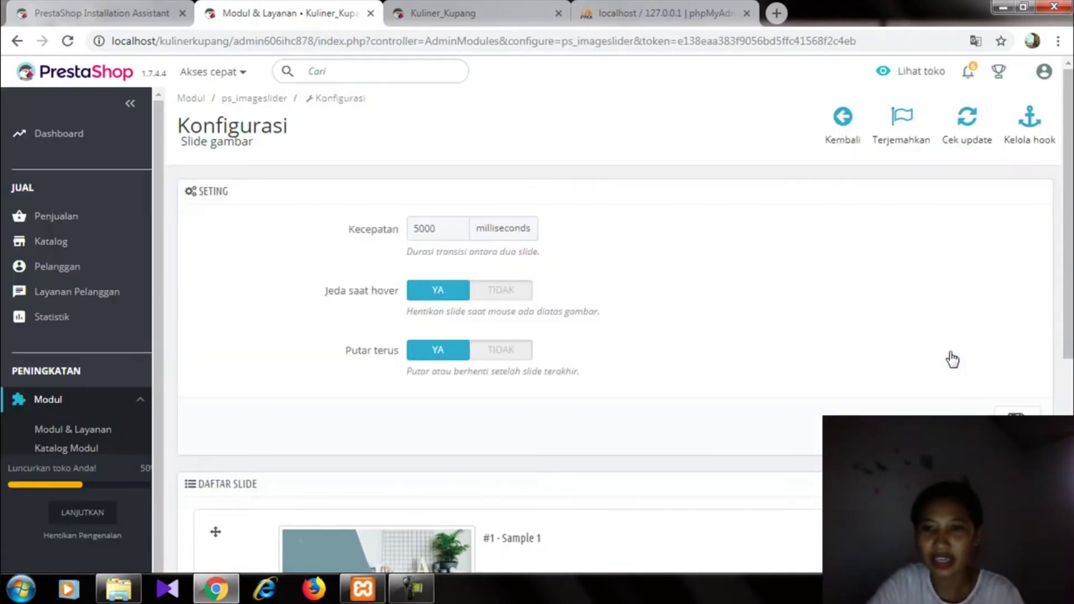
# - Replace the Sample 1 slide image with download (8).jpg
pyautogui.scroll(-3, 1067, 323)
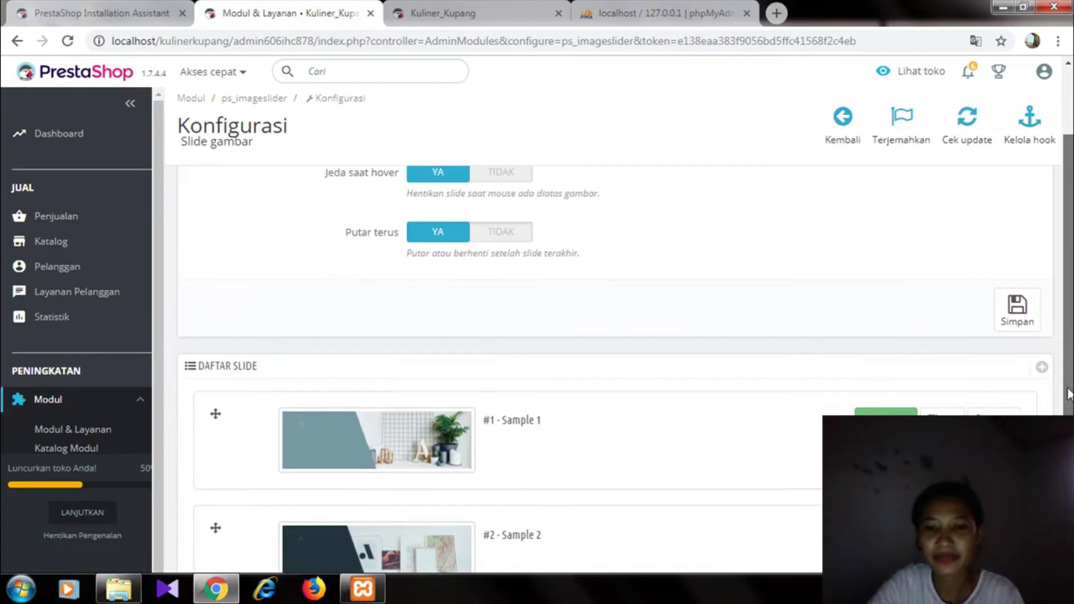
pyautogui.click(945, 376)
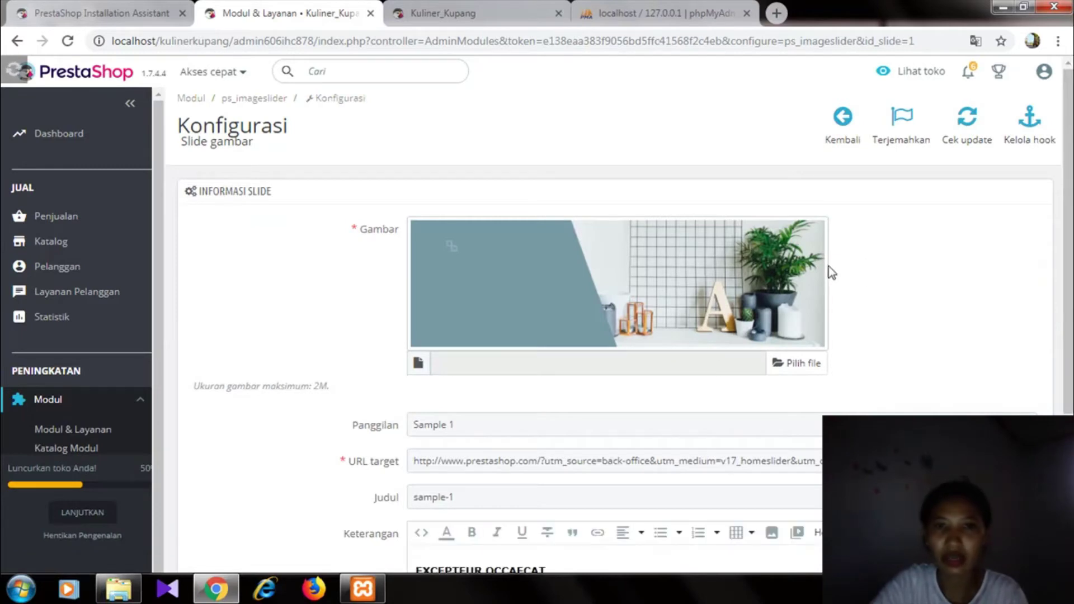
pyautogui.click(790, 368)
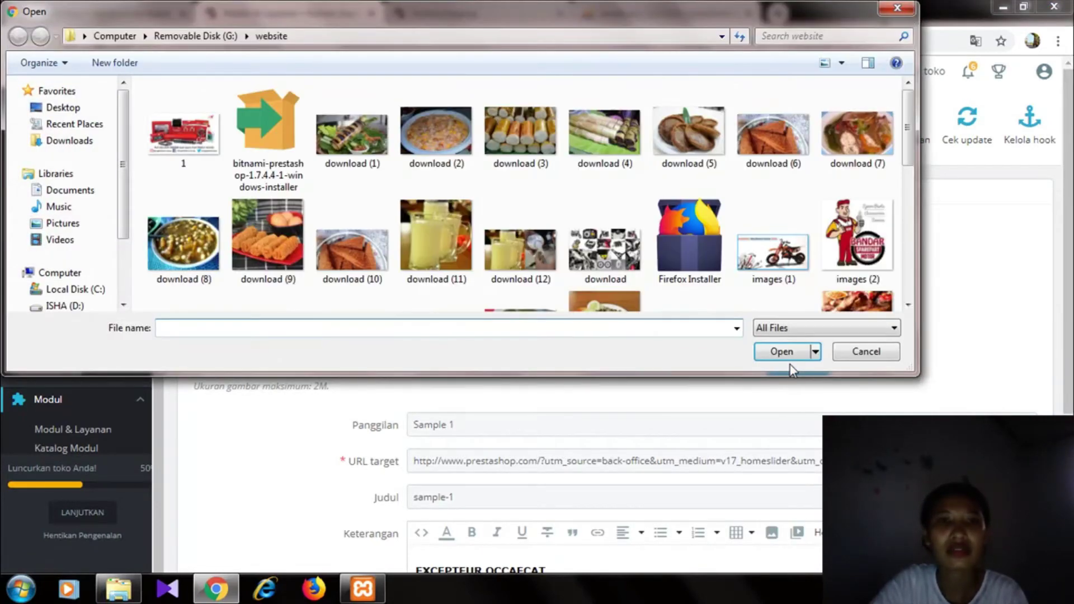
pyautogui.moveTo(914, 142)
pyautogui.mouseDown()
pyautogui.moveTo(911, 182)
pyautogui.moveTo(907, 134)
pyautogui.mouseUp()
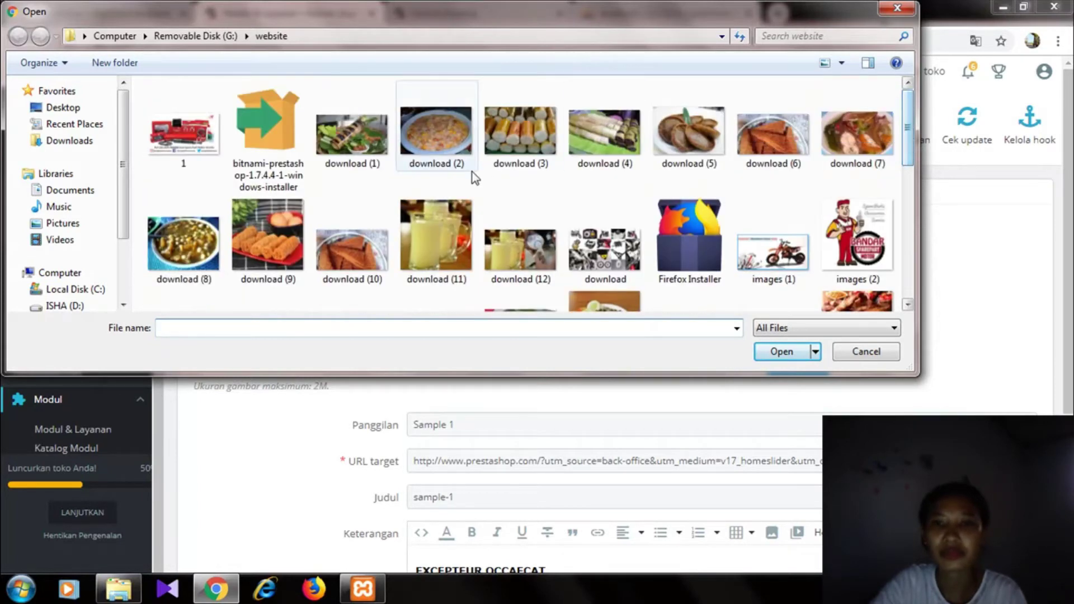
pyautogui.click(202, 234)
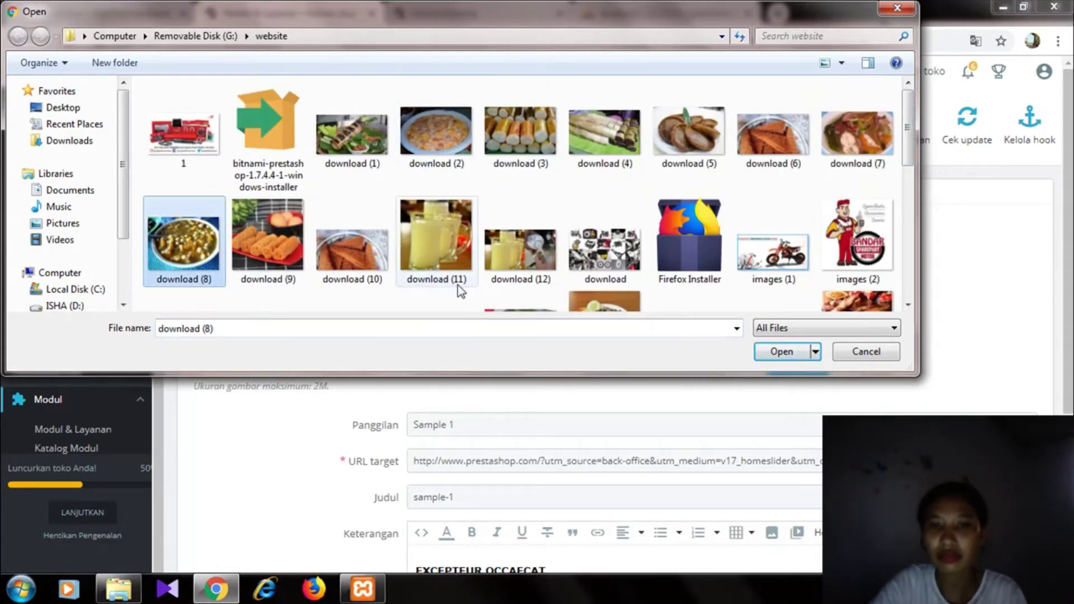
pyautogui.click(776, 351)
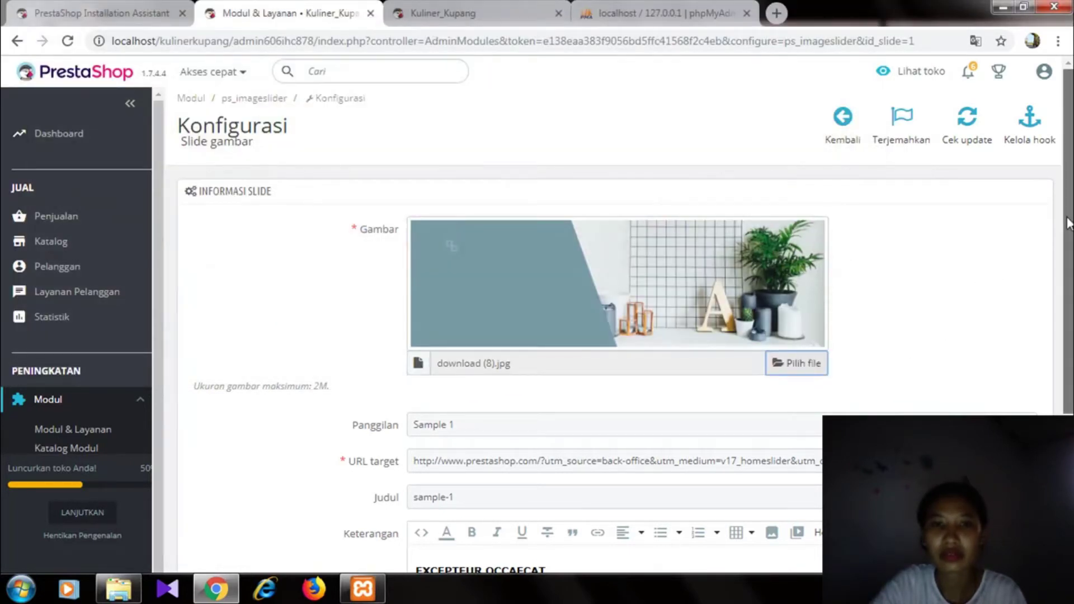
# - Empty the slide's caption and description, then save the slide
pyautogui.scroll(-2, 1062, 220)
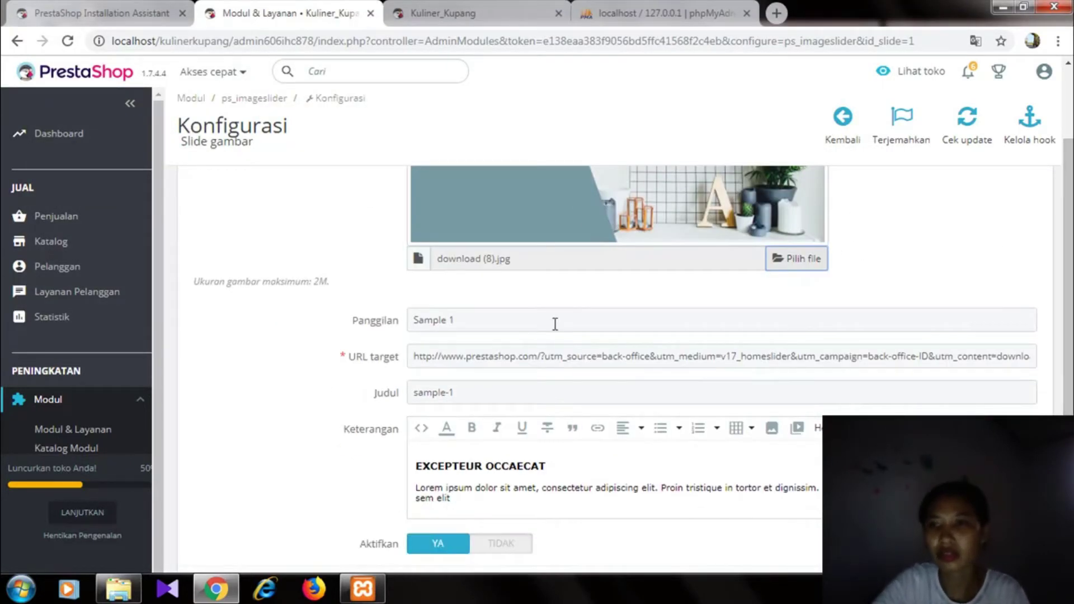
pyautogui.moveTo(455, 321); pyautogui.dragTo(388, 328)
pyautogui.press('BackSpace')
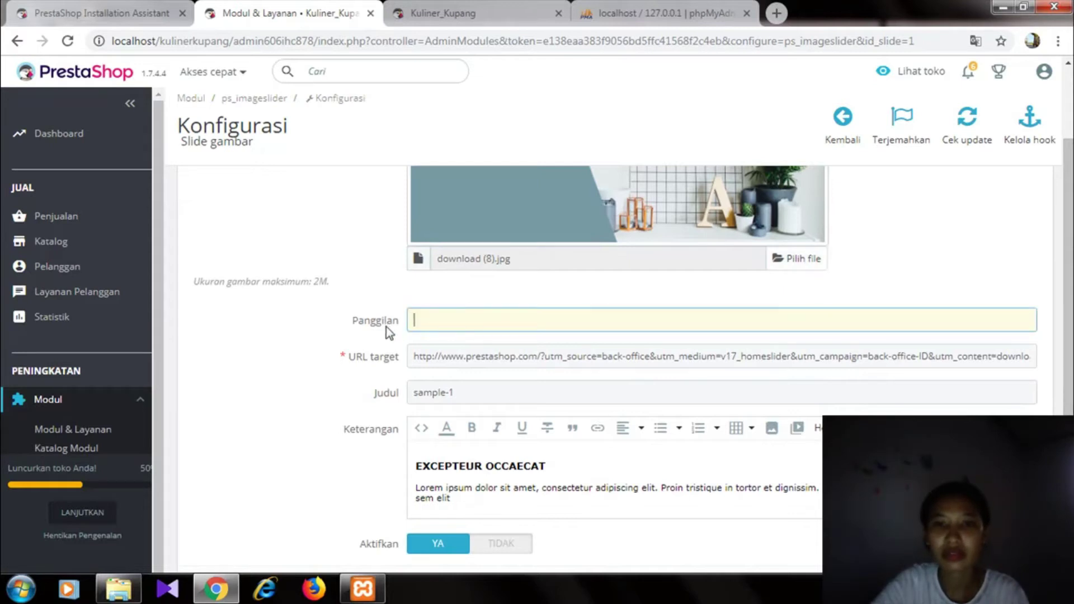
pyautogui.scroll(-2, 1070, 260)
pyautogui.click(682, 375)
pyautogui.moveTo(470, 385); pyautogui.dragTo(398, 349)
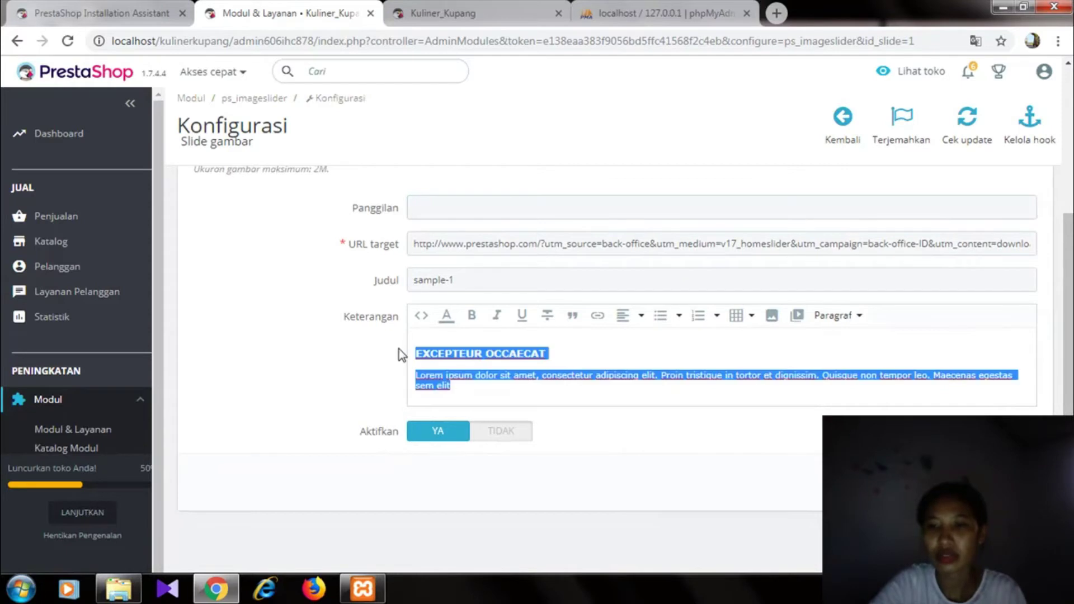
pyautogui.press('BackSpace')
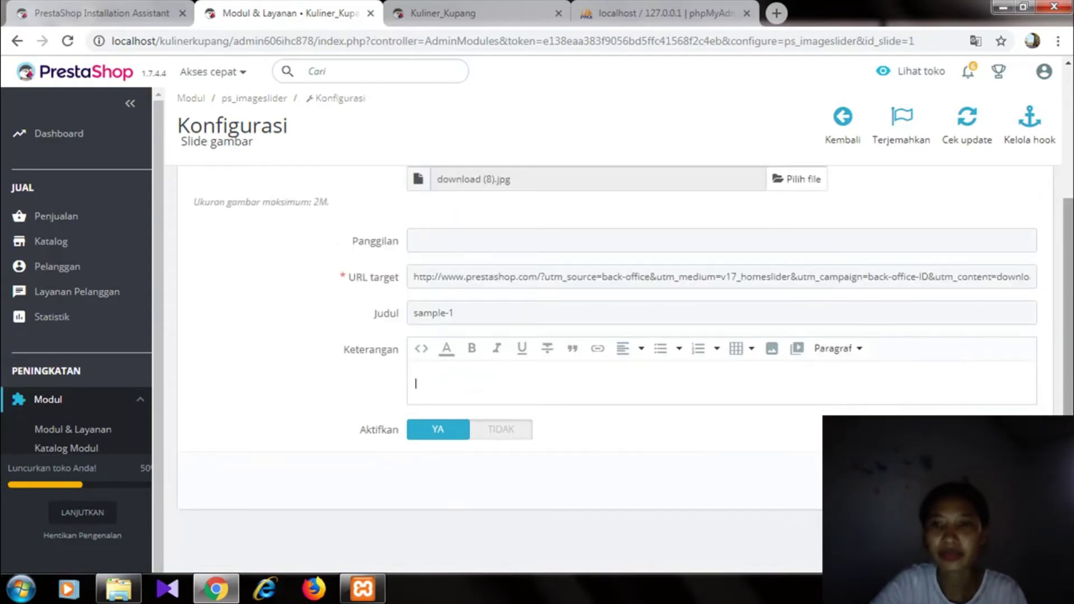
pyautogui.click(1013, 481)
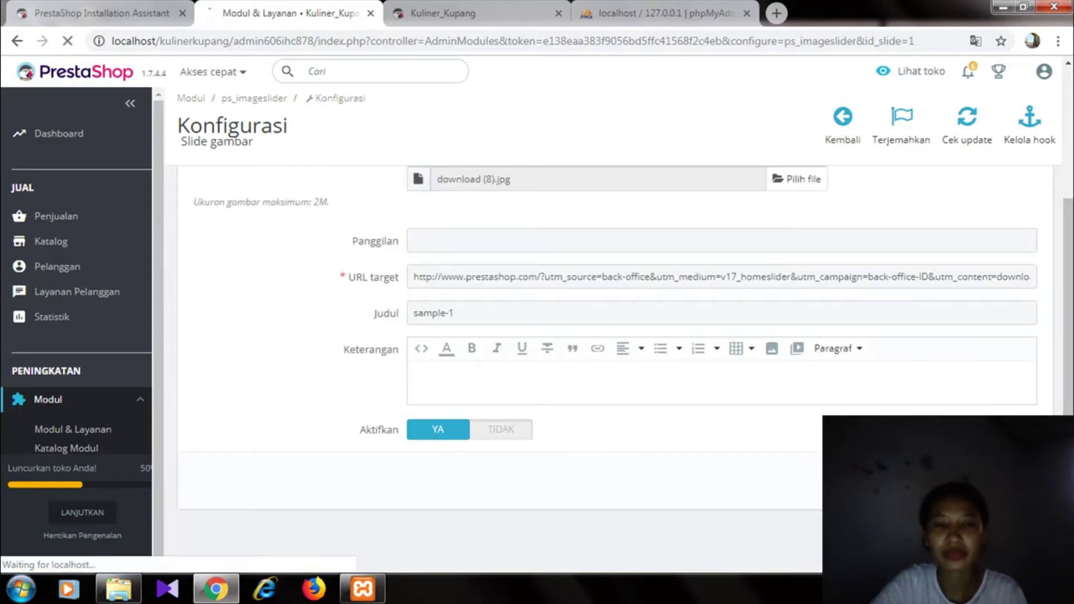
pyautogui.moveTo(1068, 347); pyautogui.dragTo(1068, 334)
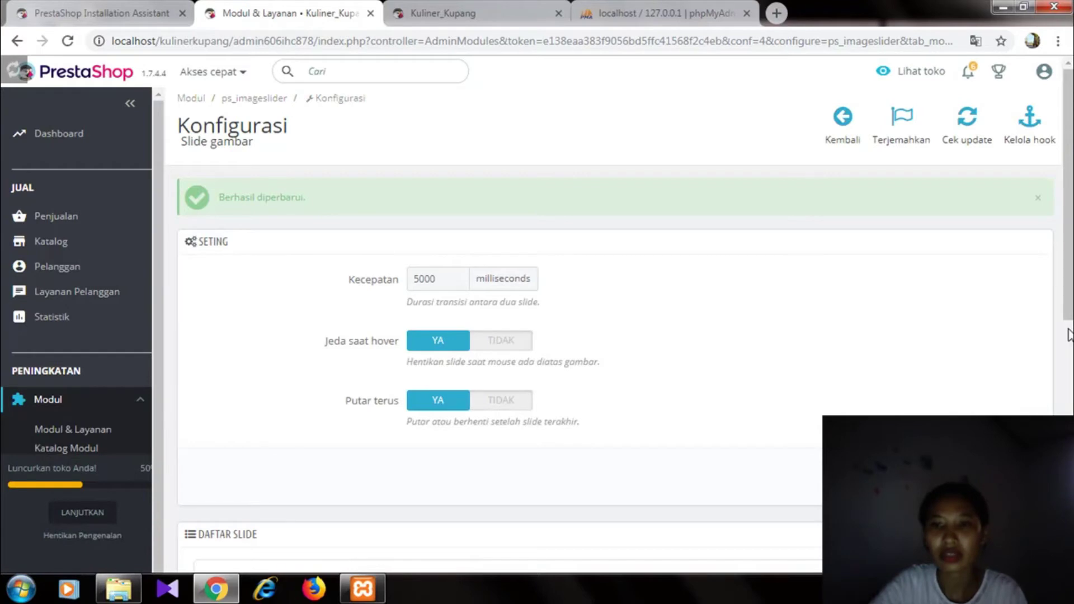
# - Edit the Sample 2 slide and attach download (3).jpg as its image
pyautogui.click(1068, 334)
pyautogui.click(941, 336)
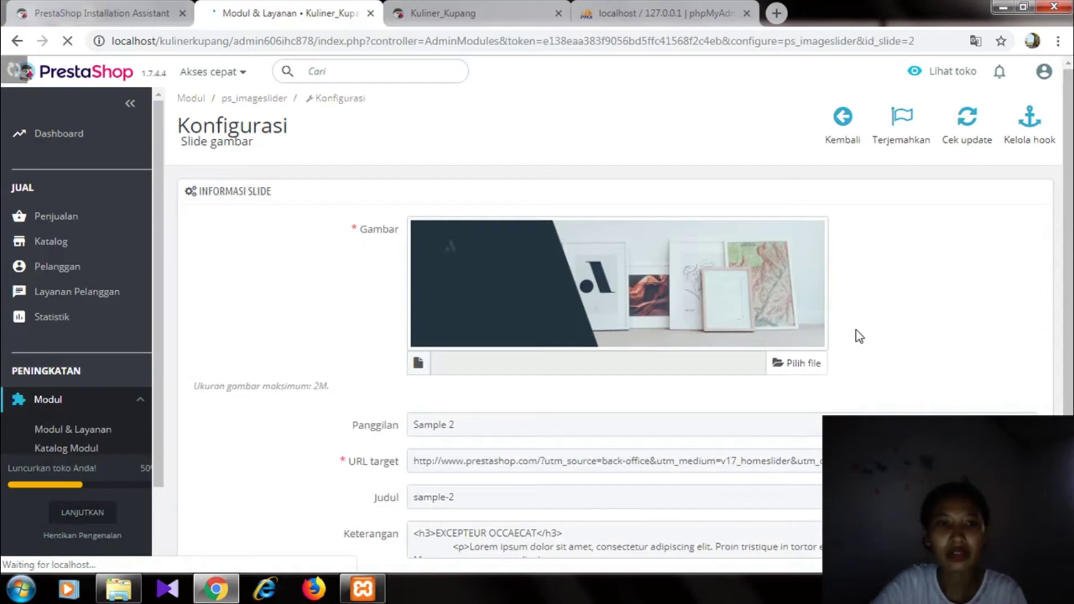
pyautogui.click(801, 362)
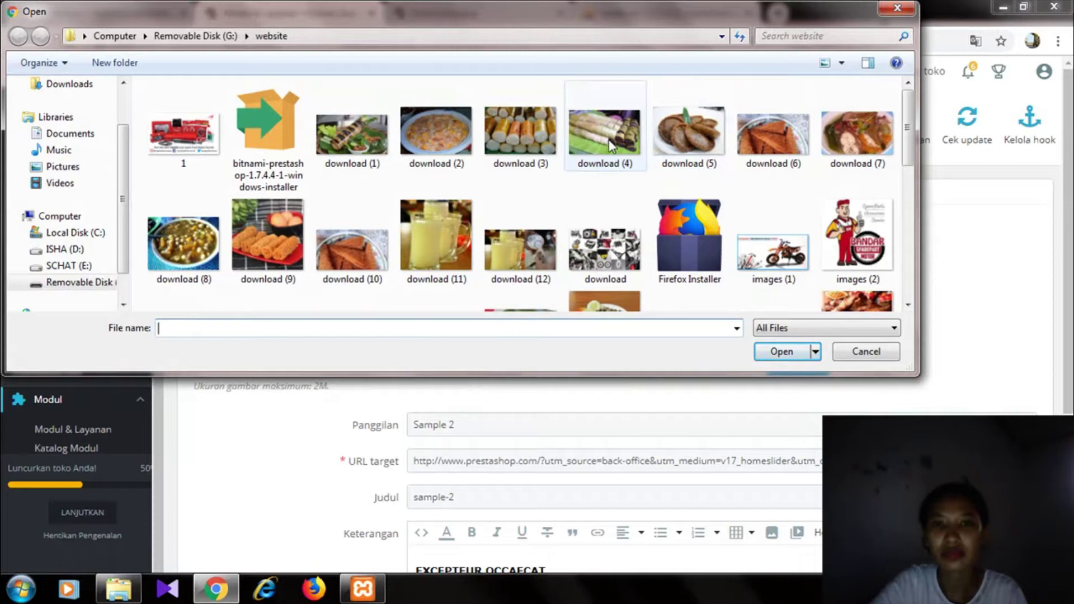
pyautogui.click(534, 146)
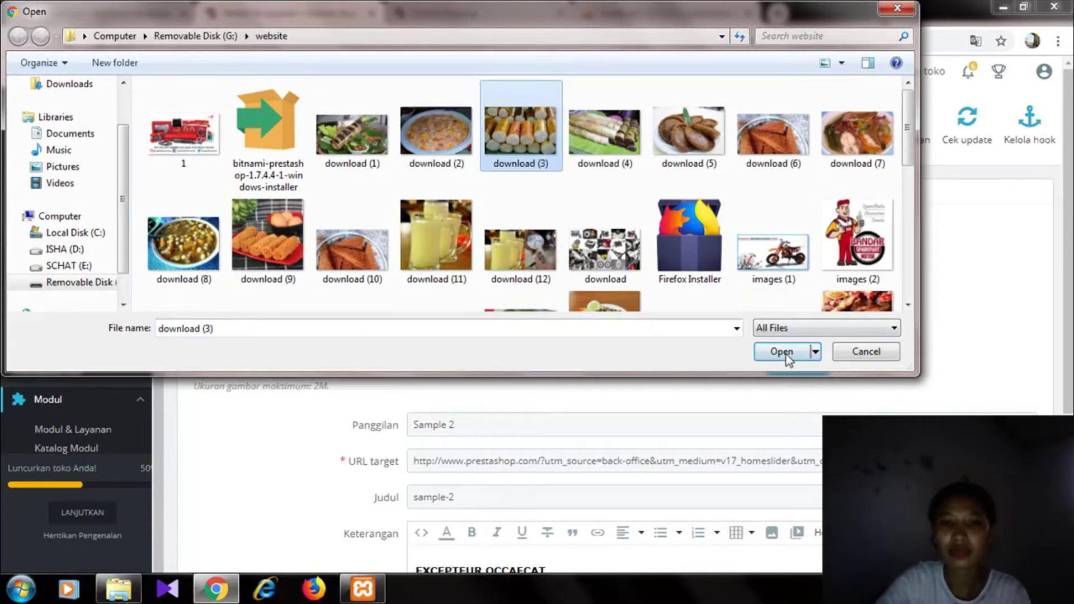
pyautogui.click(781, 351)
# - Delete slide two's Sample 2 caption and its description text
pyautogui.moveTo(455, 425); pyautogui.dragTo(384, 434)
pyautogui.press('BackSpace')
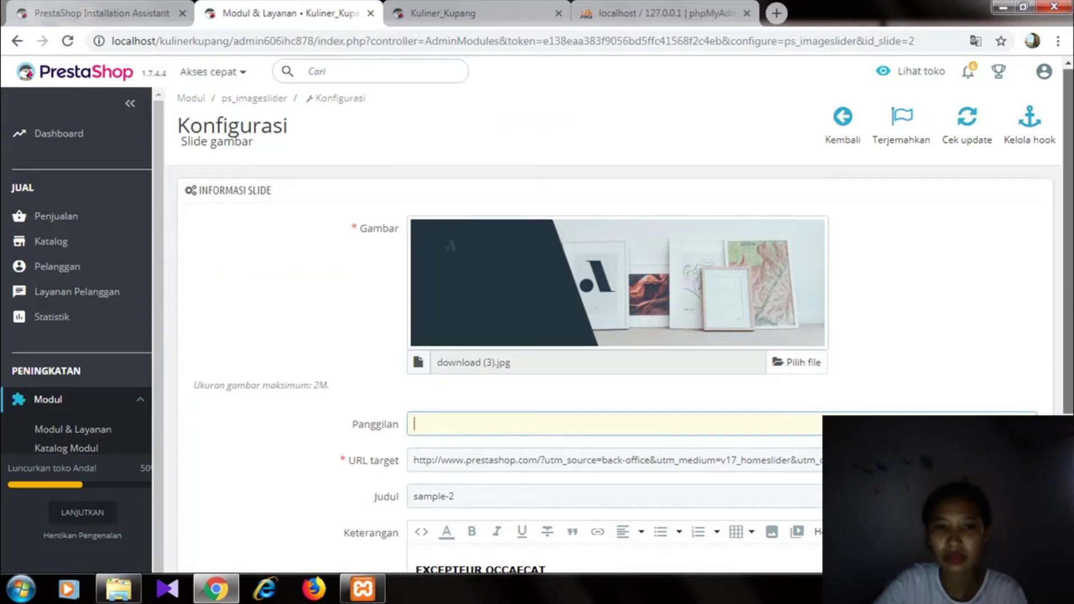
pyautogui.scroll(-4, 671, 363)
pyautogui.click(632, 391)
pyautogui.moveTo(454, 406); pyautogui.dragTo(412, 361)
pyautogui.press('BackSpace')
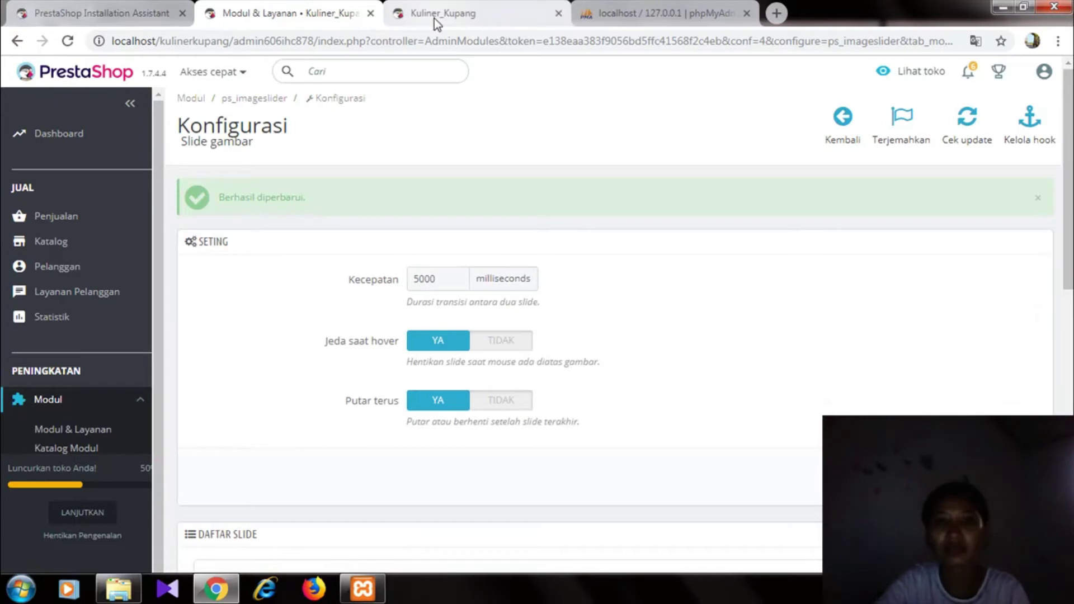
# - Reload the Kuliner_Kupang storefront and step through the food-photo carousel
pyautogui.click(433, 18)
pyautogui.click(320, 34)
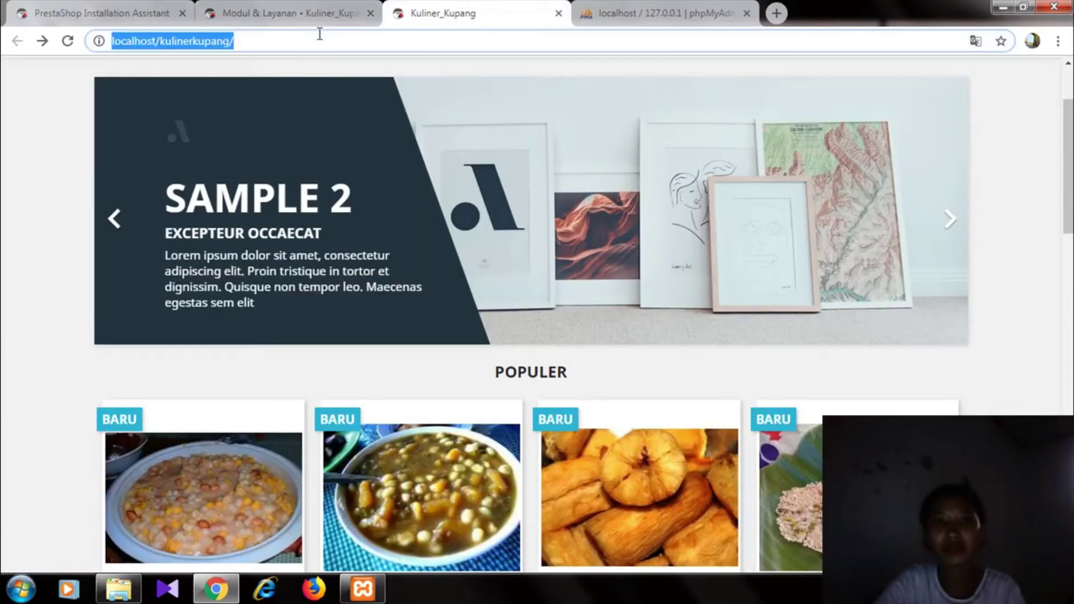
pyautogui.press('Return')
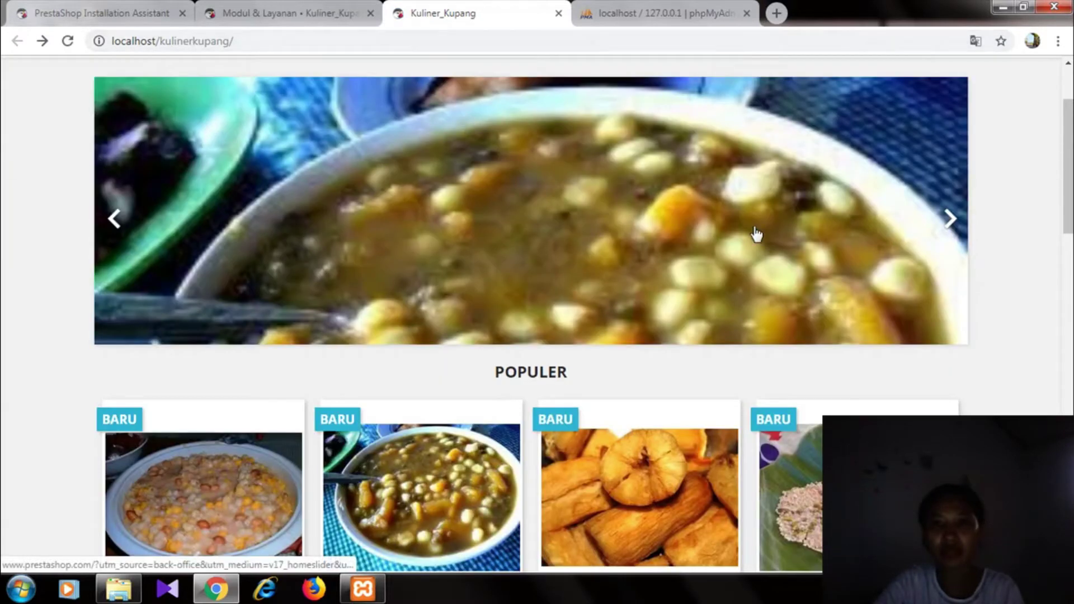
pyautogui.click(949, 219)
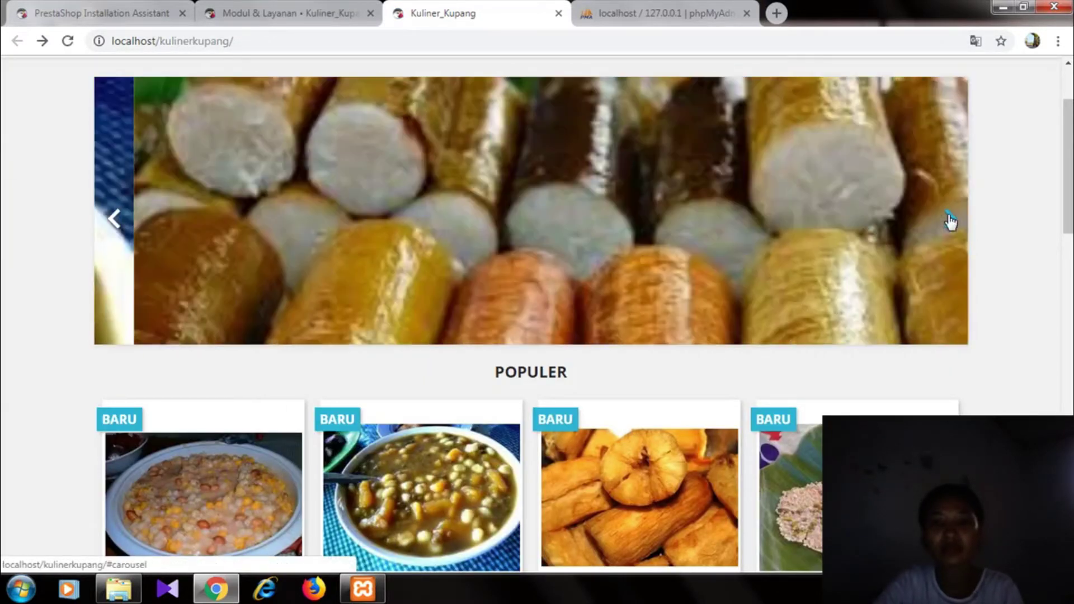
pyautogui.click(949, 219)
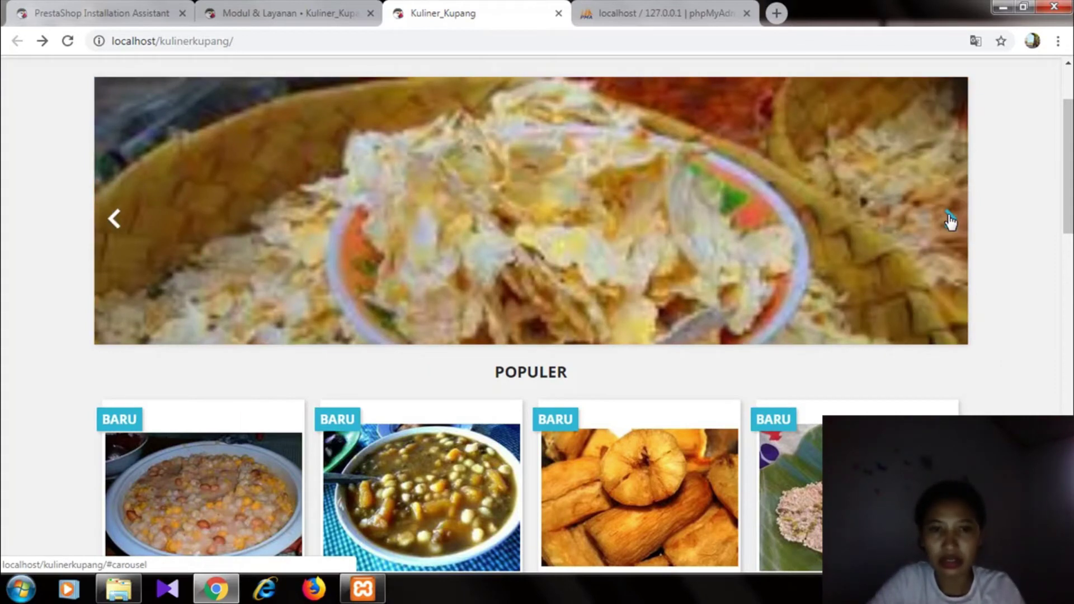
# - Scroll the homepage, then return to the admin slider settings
pyautogui.scroll(-10, 950, 221)
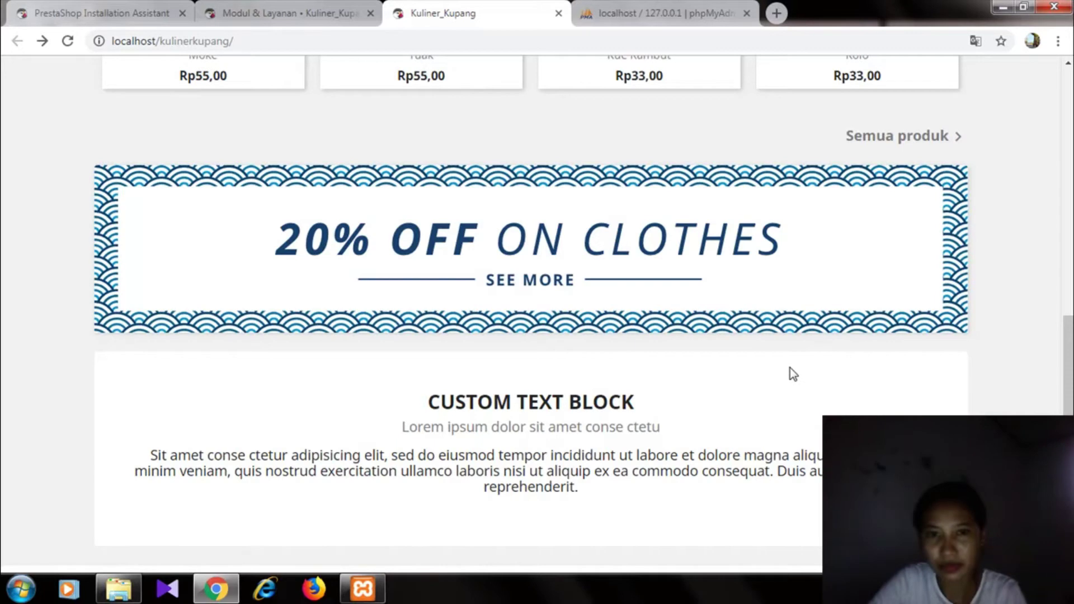
pyautogui.moveTo(1068, 380); pyautogui.dragTo(1065, 408)
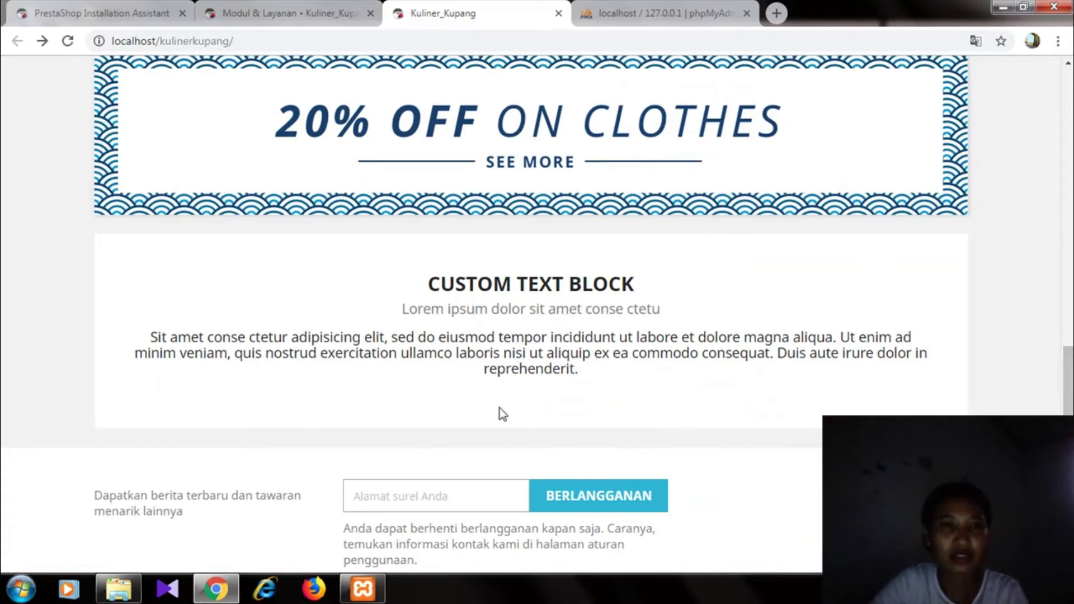
pyautogui.moveTo(1069, 386); pyautogui.dragTo(1068, 211)
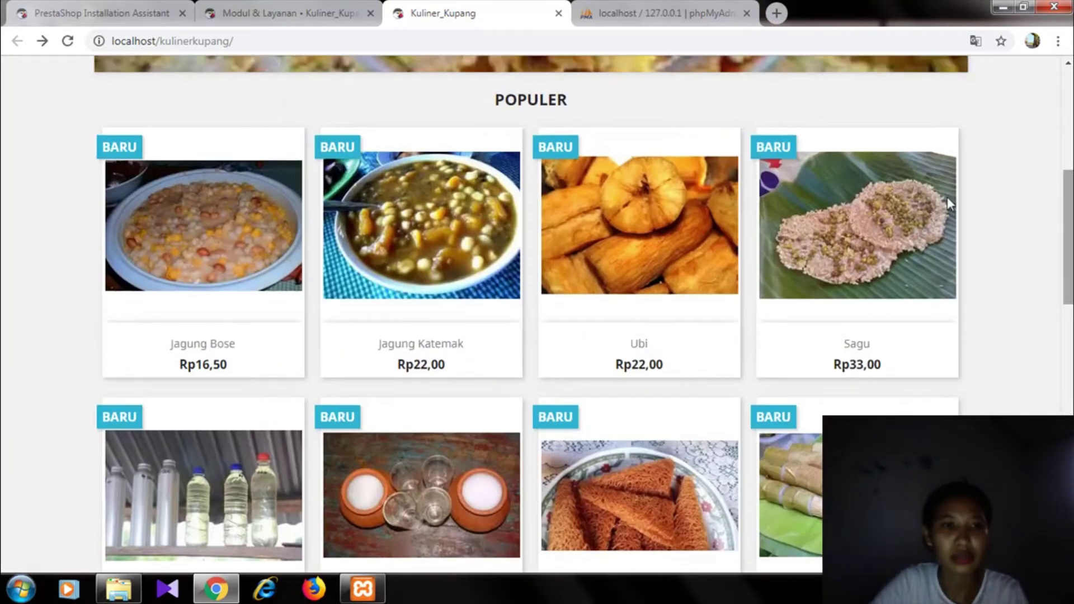
pyautogui.click(250, 16)
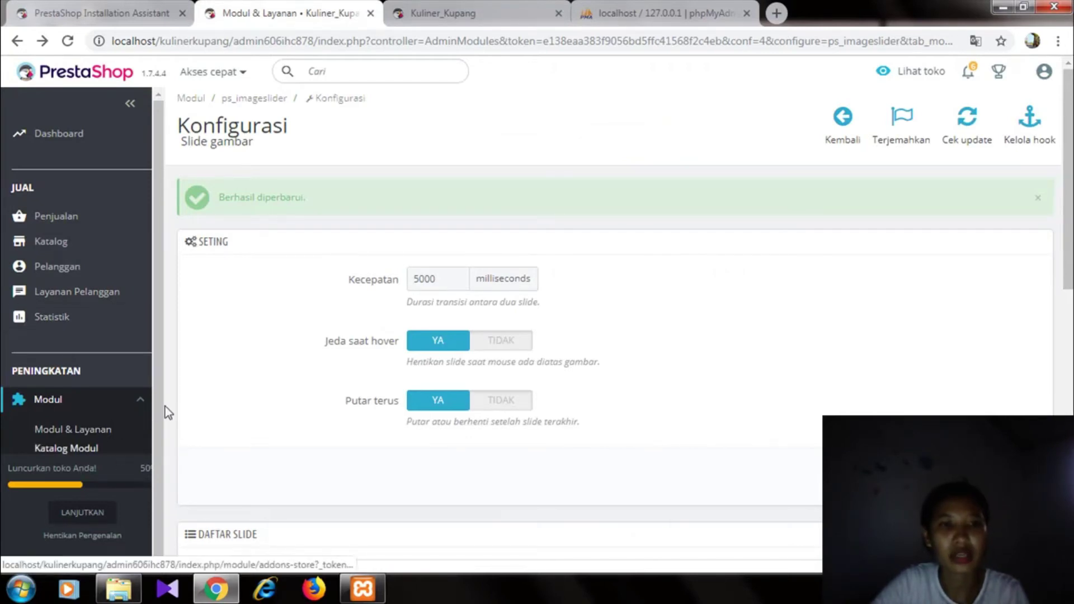
# - Open the Blok teks ubahsuaian settings under Theme & Logo's Homepage Configuration, BLOK TEKS section
pyautogui.scroll(-2, 143, 404)
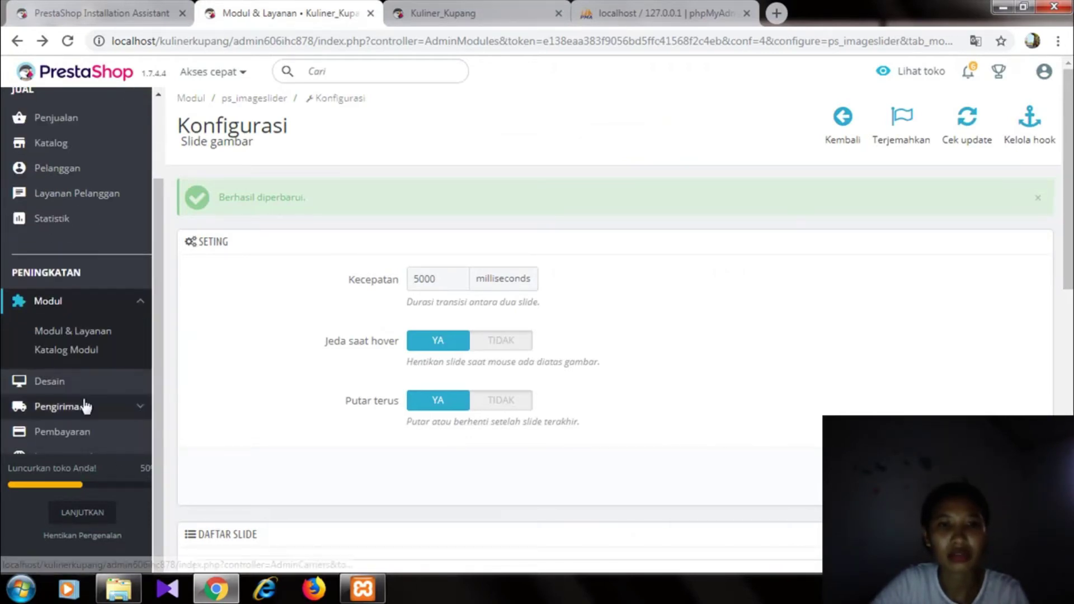
pyautogui.moveTo(49, 381)
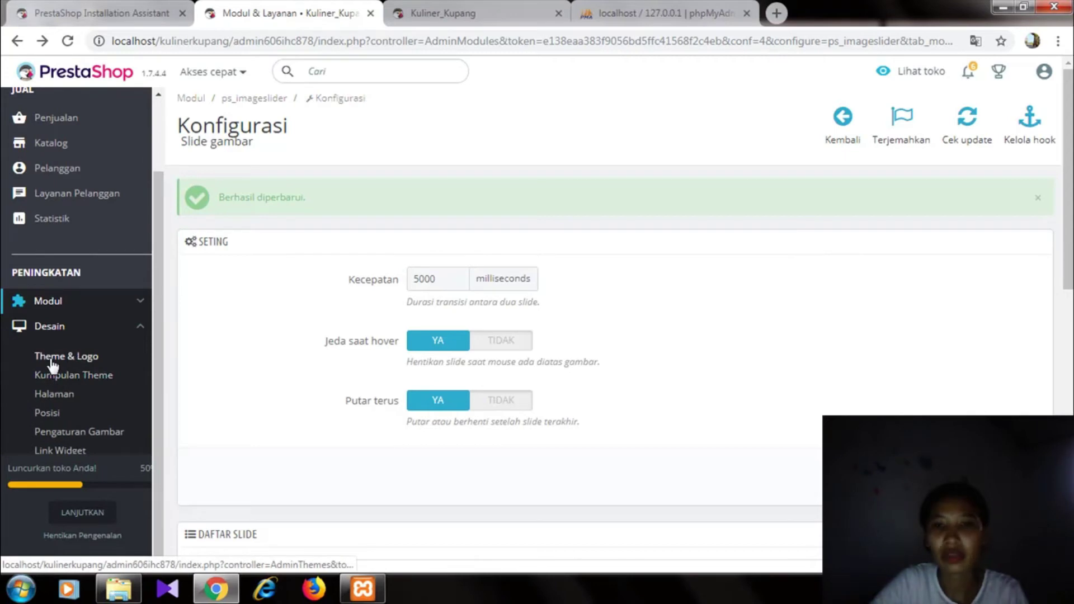
pyautogui.click(53, 362)
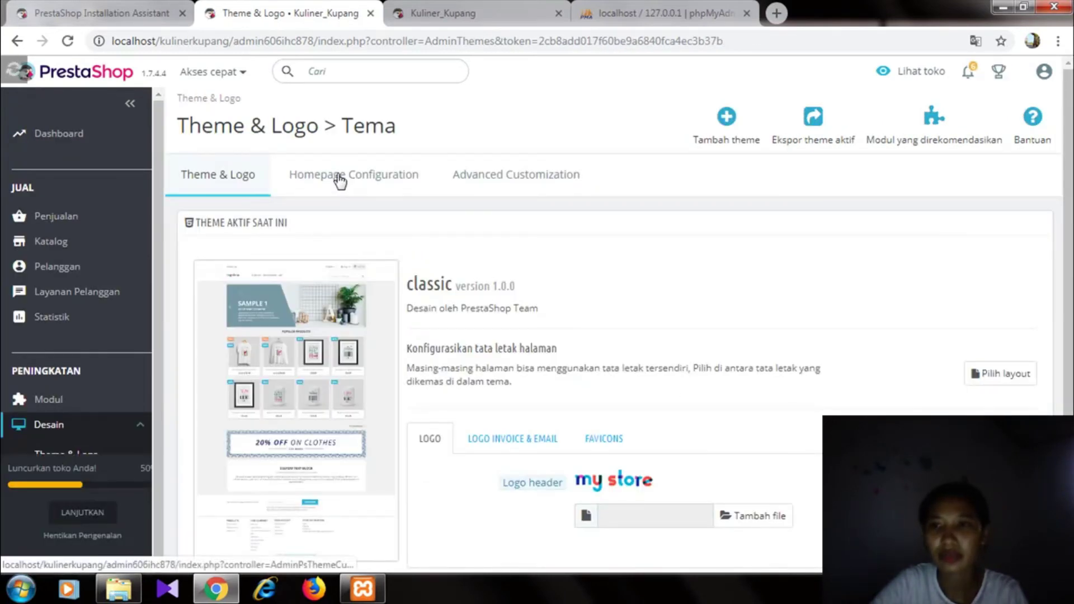
pyautogui.click(339, 179)
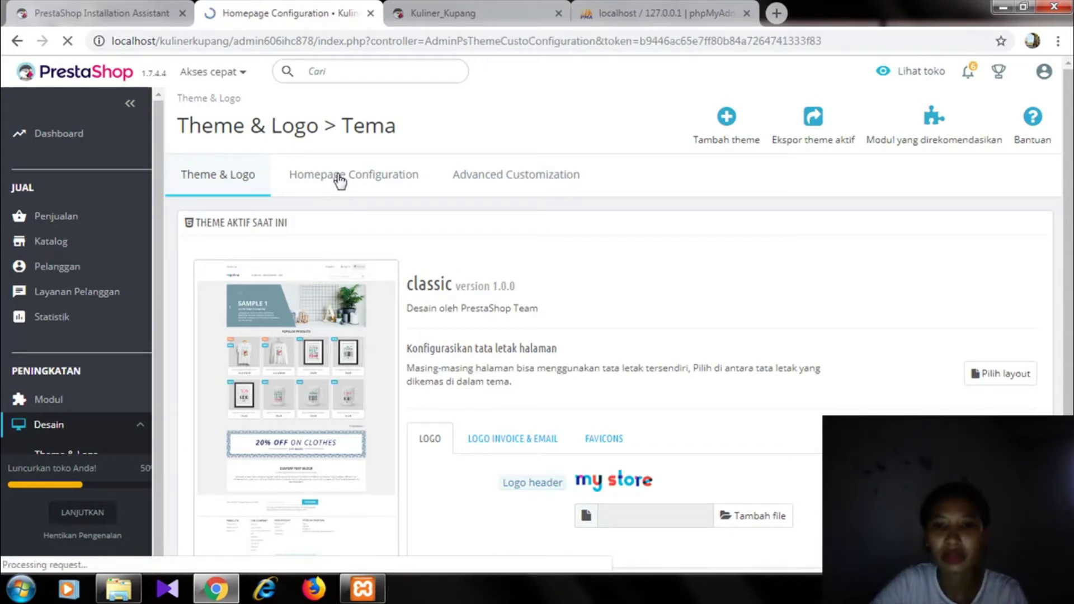
pyautogui.scroll(-3, 1068, 195)
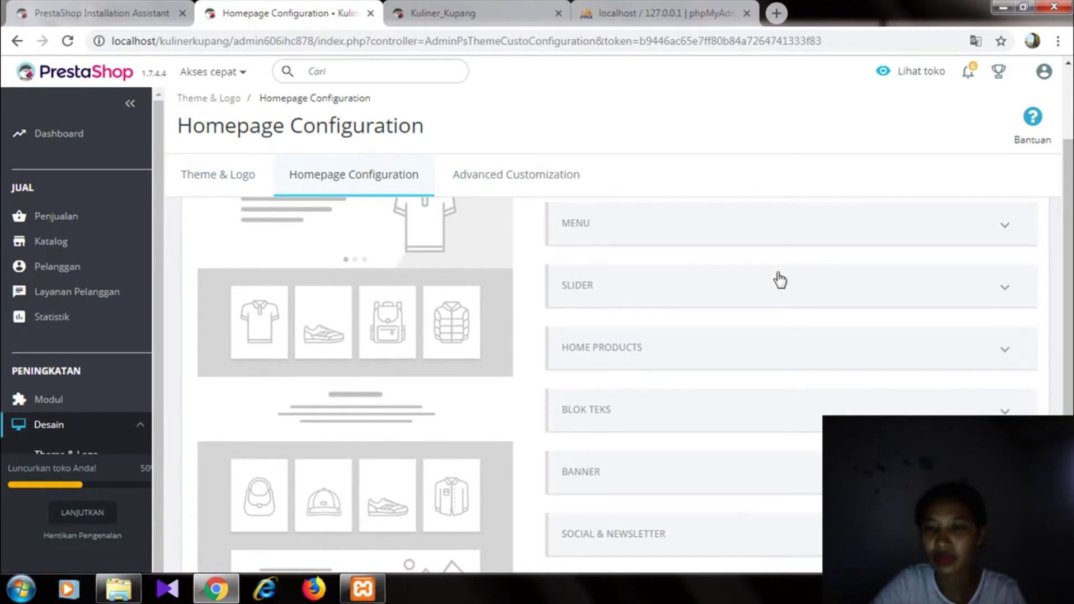
pyautogui.click(577, 416)
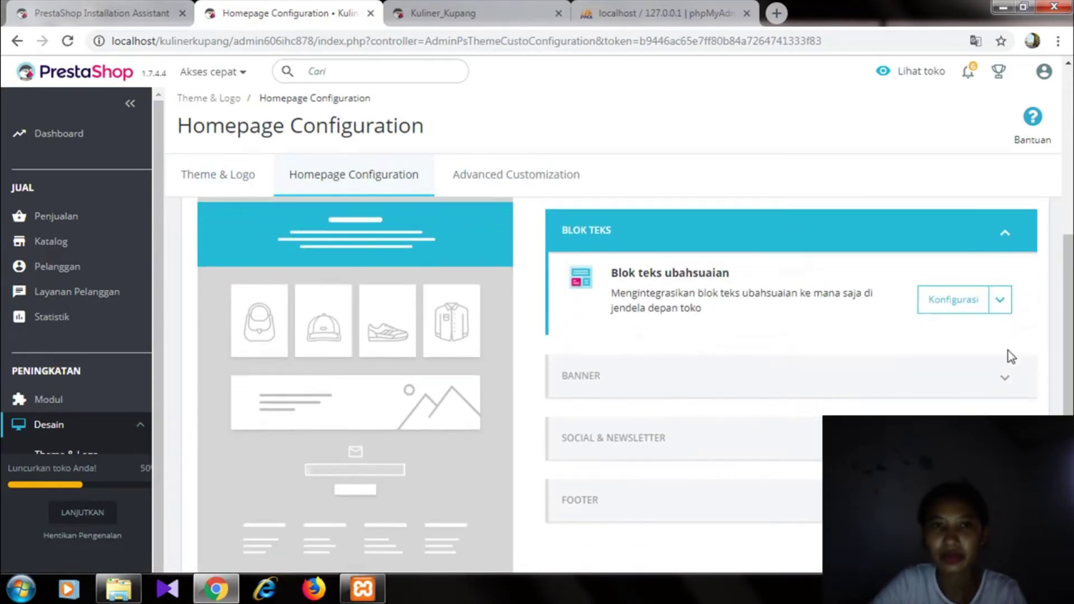
pyautogui.click(973, 311)
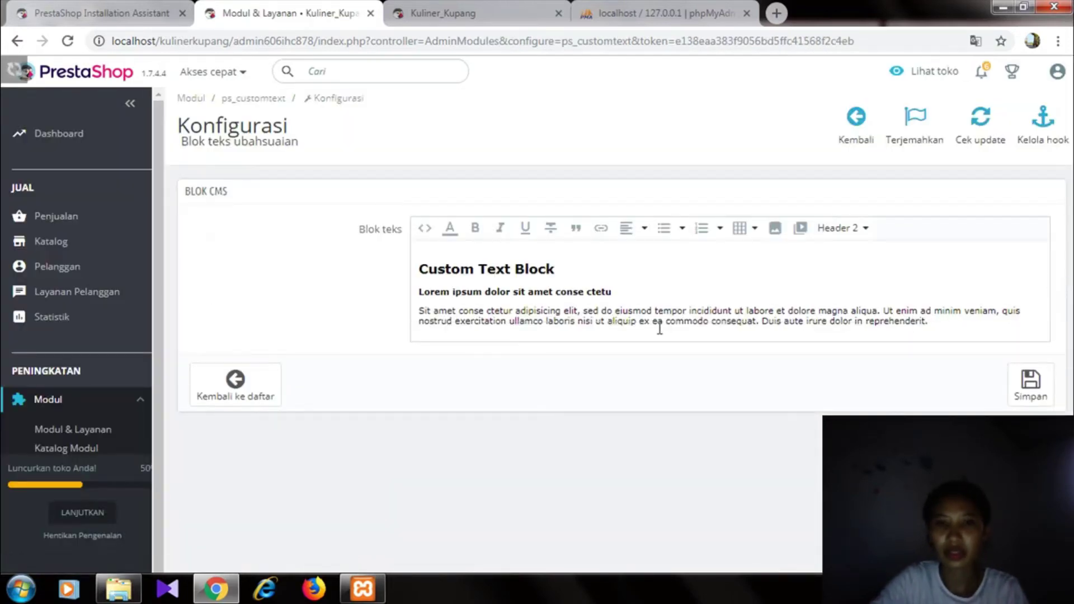
# - Replace the sample text with 'Toko Kami Menjual Berbagai Makanan Khas, Minuman Khas dan Camilan'
pyautogui.moveTo(928, 322); pyautogui.dragTo(406, 278)
pyautogui.press('BackSpace')
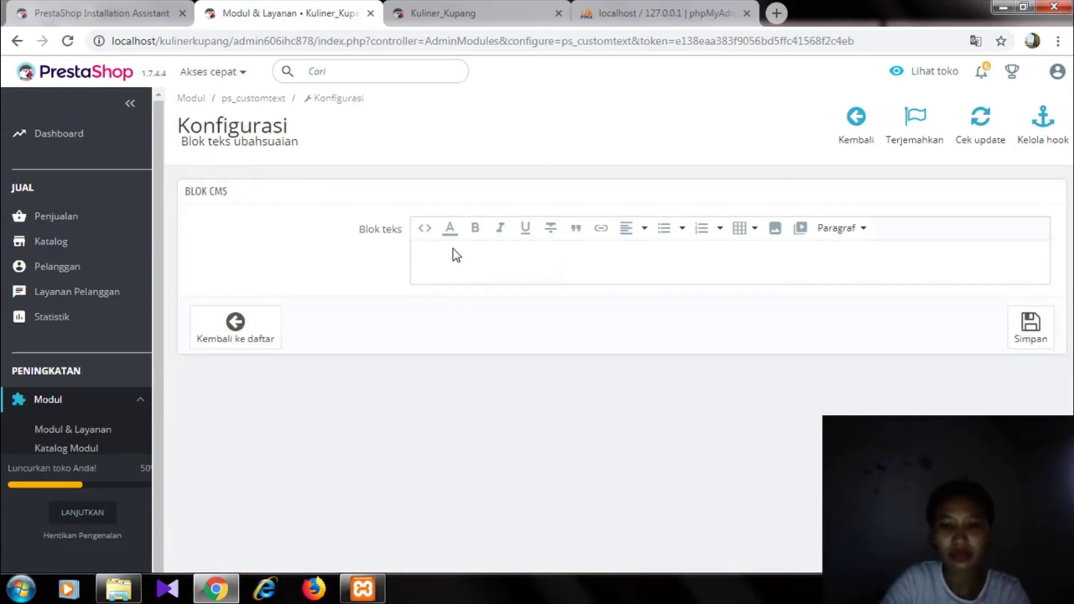
pyautogui.write('K')
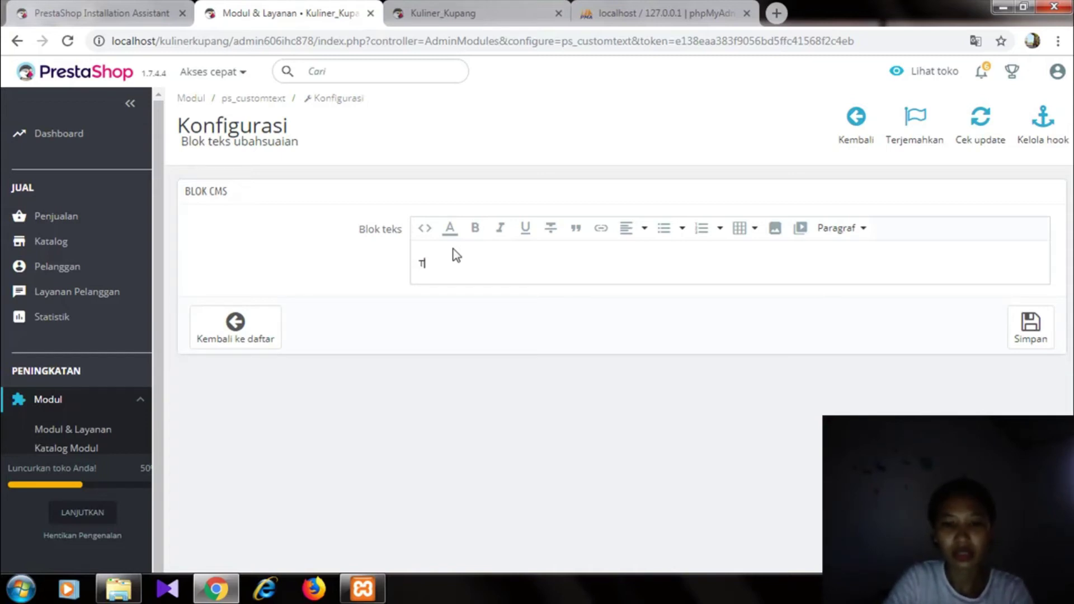
pyautogui.write('oko Kami Menjual Be')
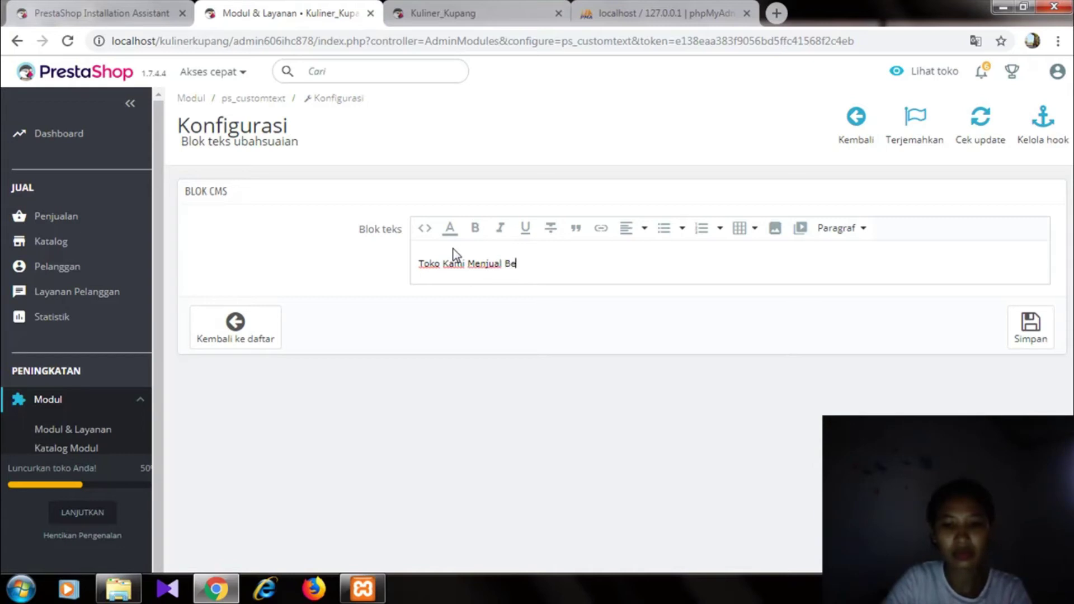
pyautogui.write('rbagai Makanan Khas,')
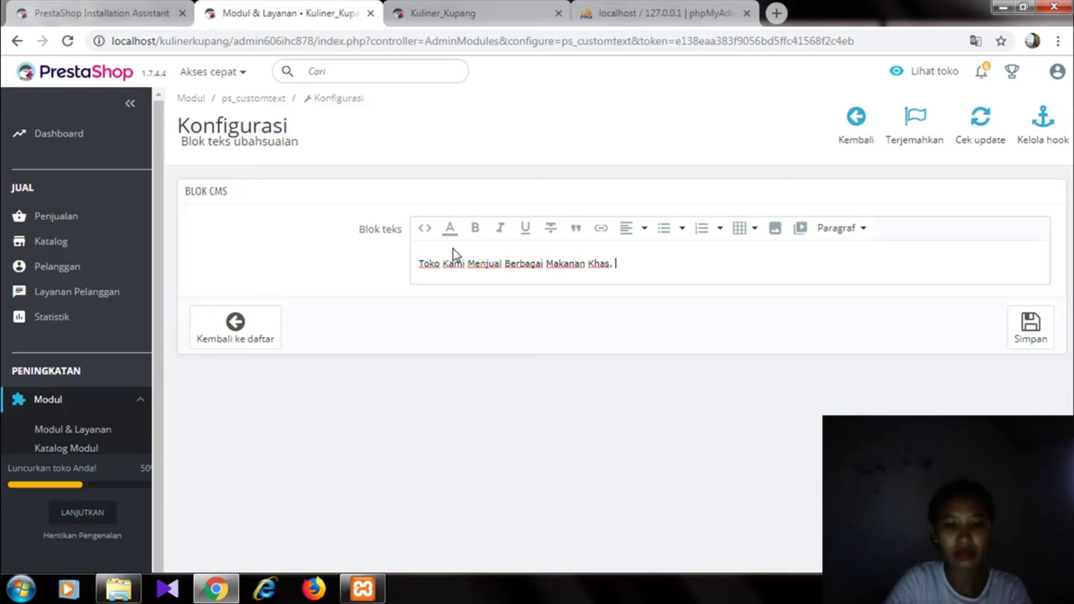
pyautogui.write('Khs')
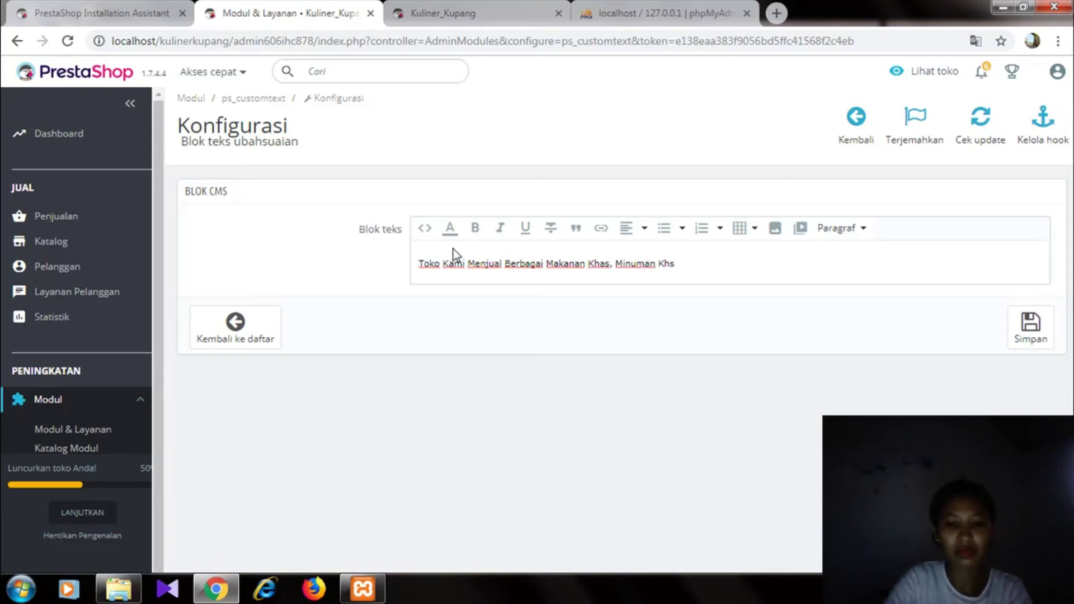
pyautogui.press('BackSpace')
pyautogui.write('as dan C')
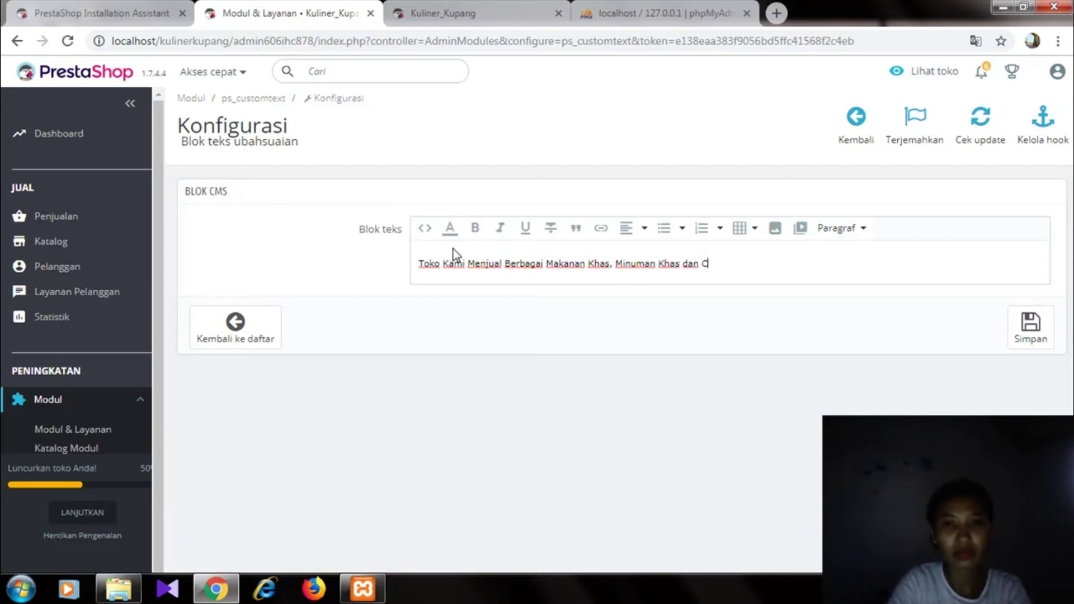
pyautogui.write('amilan')
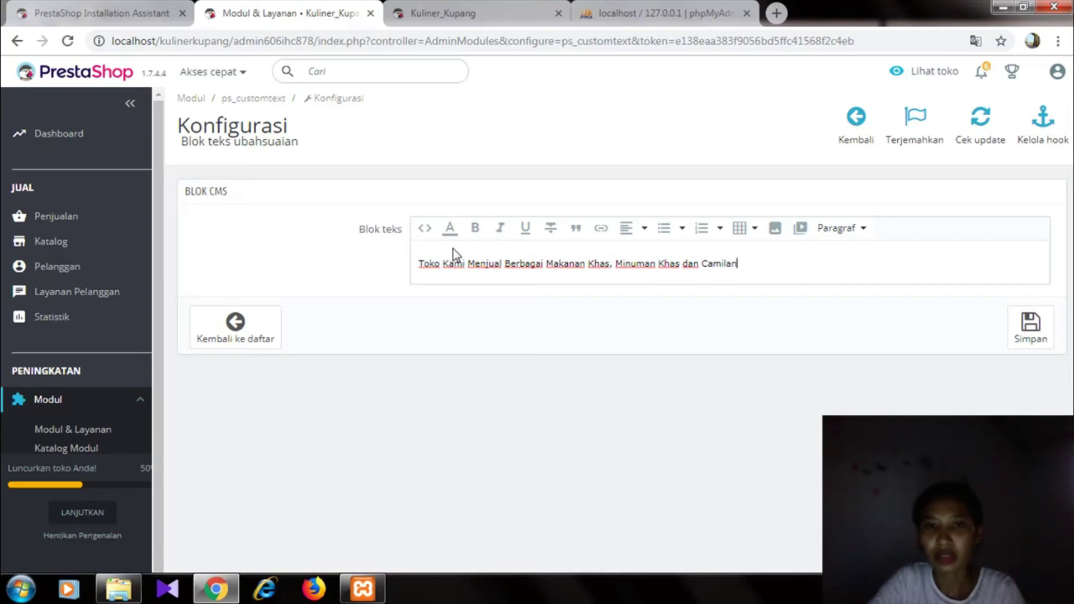
# - Paste the KULINER KUPANG heading above the sentence, save the block, and switch to the storefront
pyautogui.write('KULINER KUPANG')
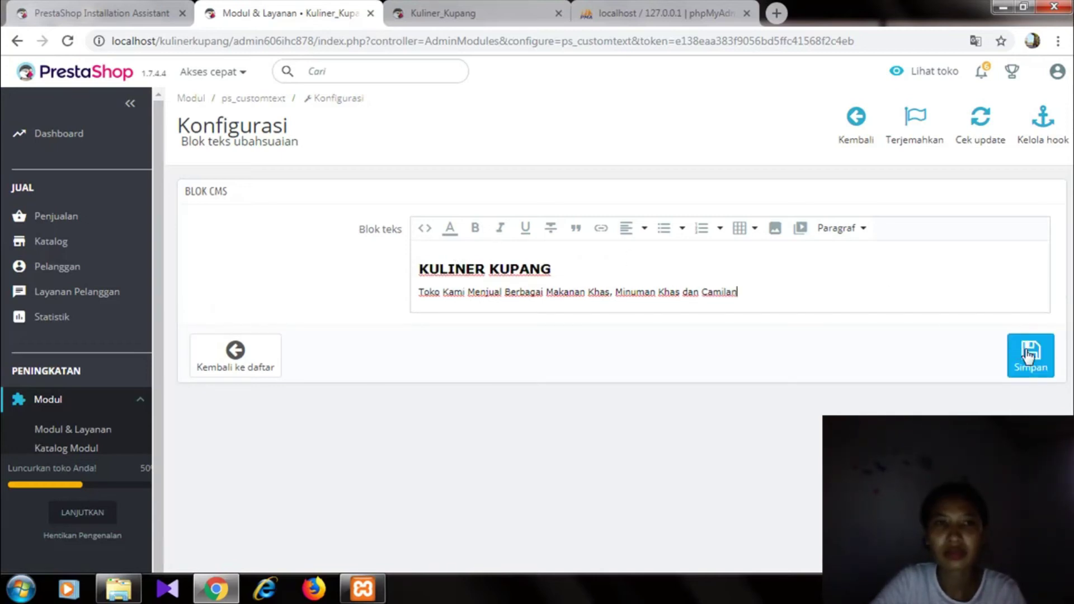
pyautogui.click(1042, 369)
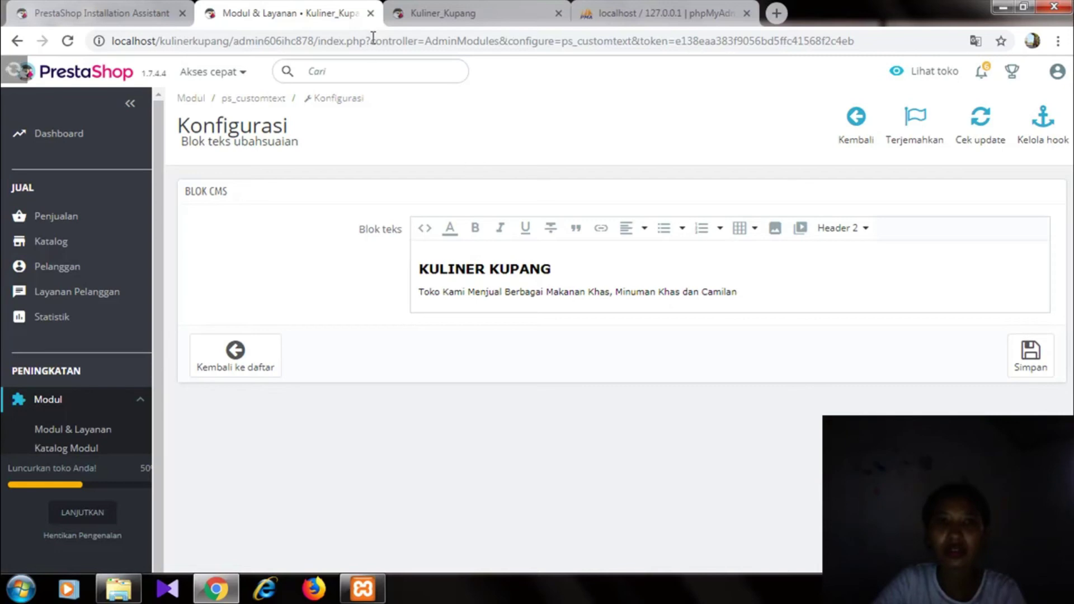
pyautogui.click(424, 18)
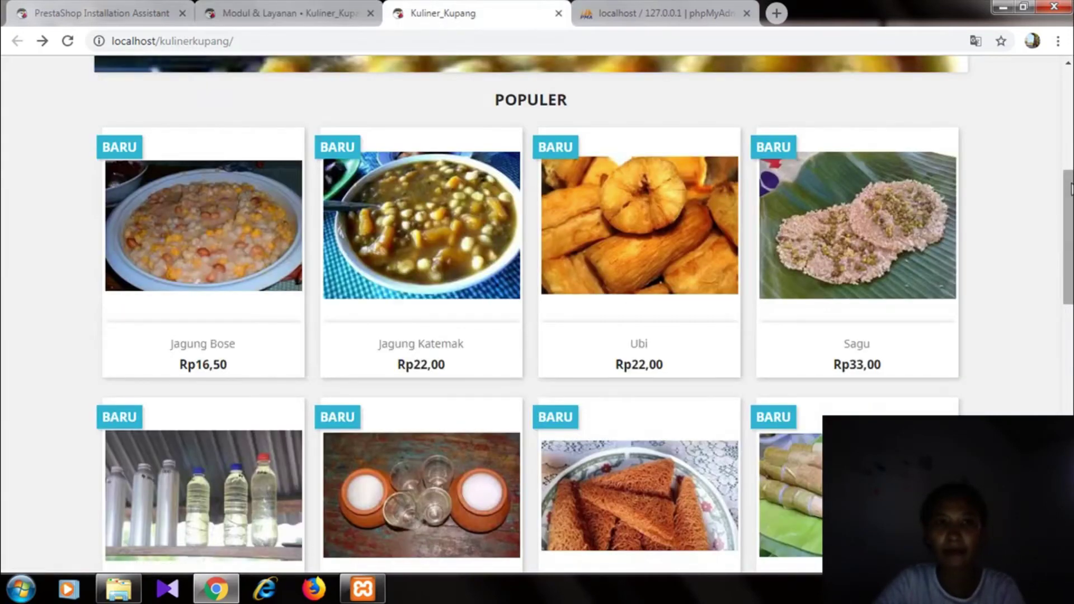
# - Reload the Kuliner_Kupang storefront and scroll to check the KULINER KUPANG text block
pyautogui.scroll(5, 639, 280)
pyautogui.click(770, 40)
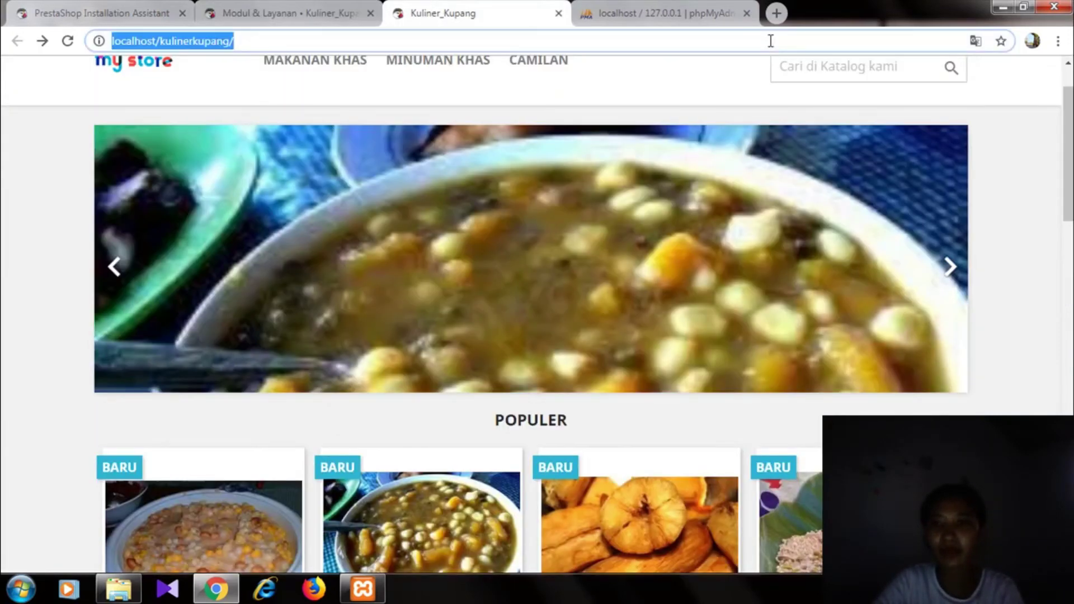
pyautogui.press('Return')
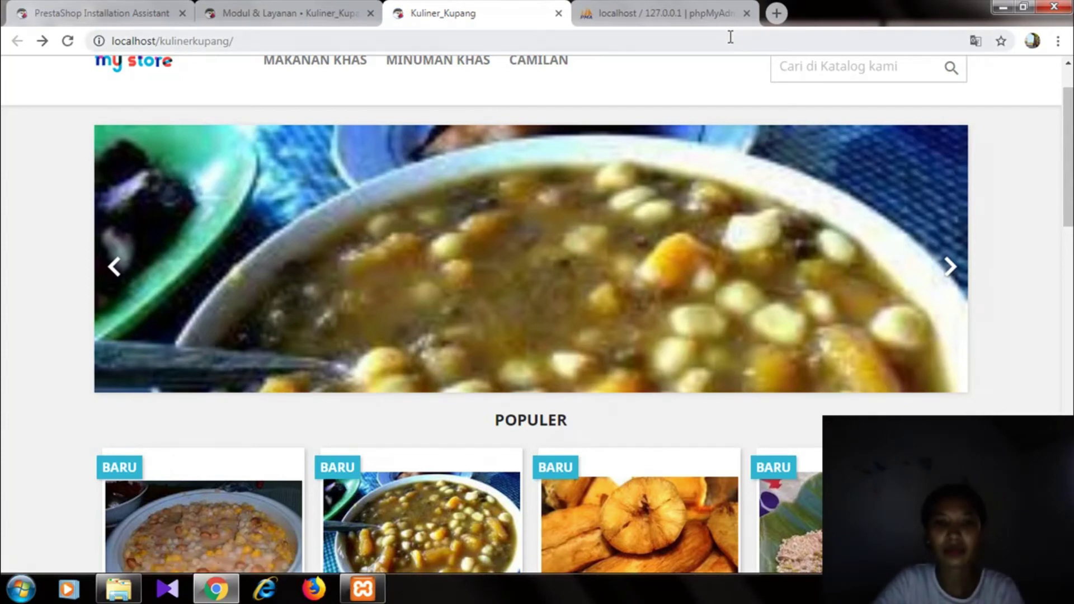
pyautogui.click(729, 38)
pyautogui.scroll(-10, 531, 313)
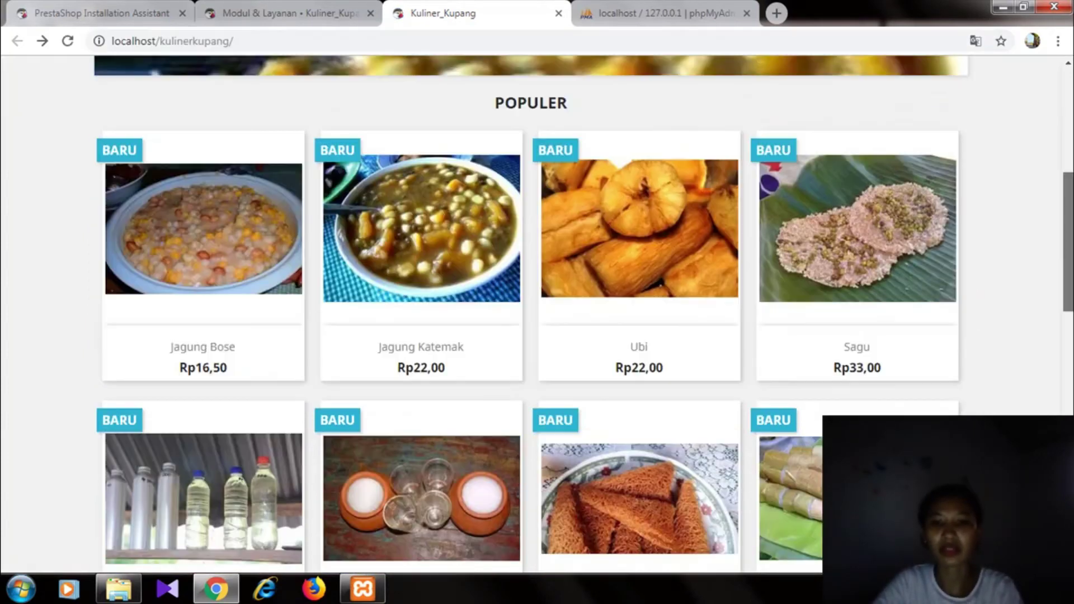
pyautogui.scroll(-3, 531, 313)
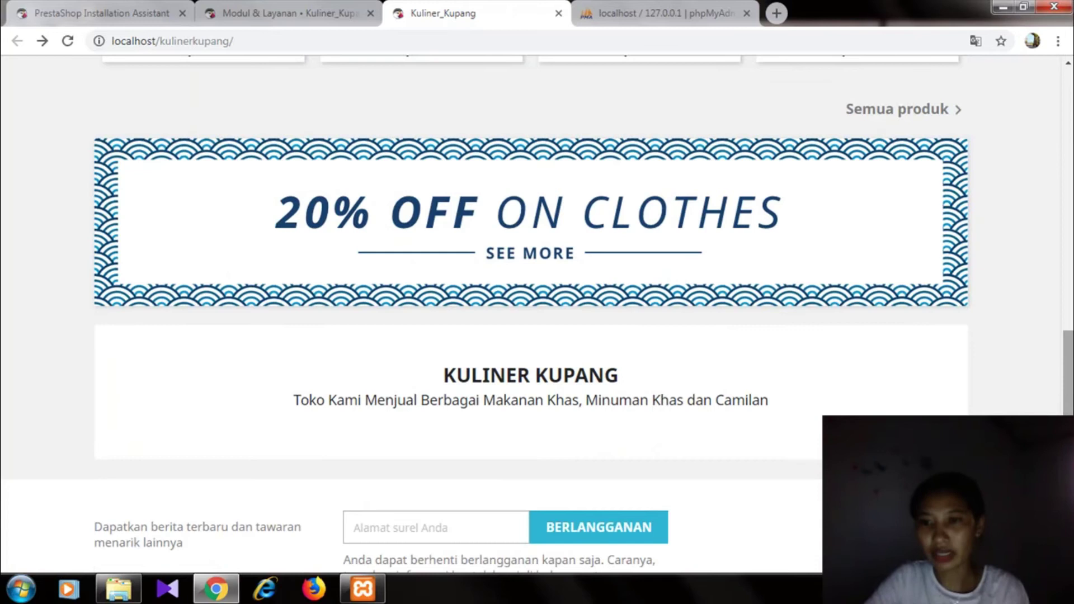
pyautogui.scroll(1, 531, 313)
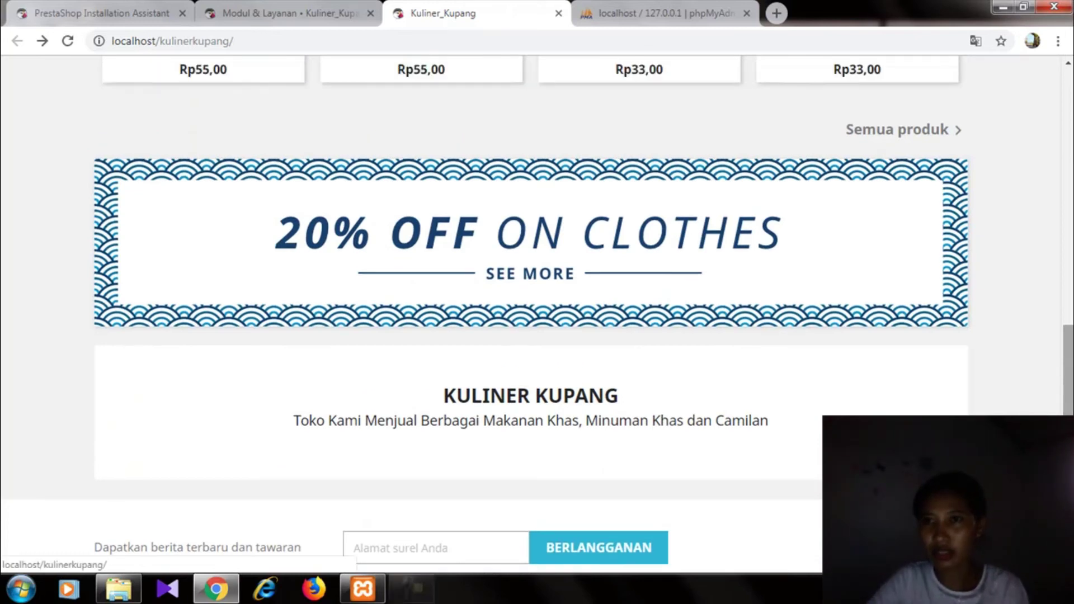
pyautogui.scroll(12, 531, 314)
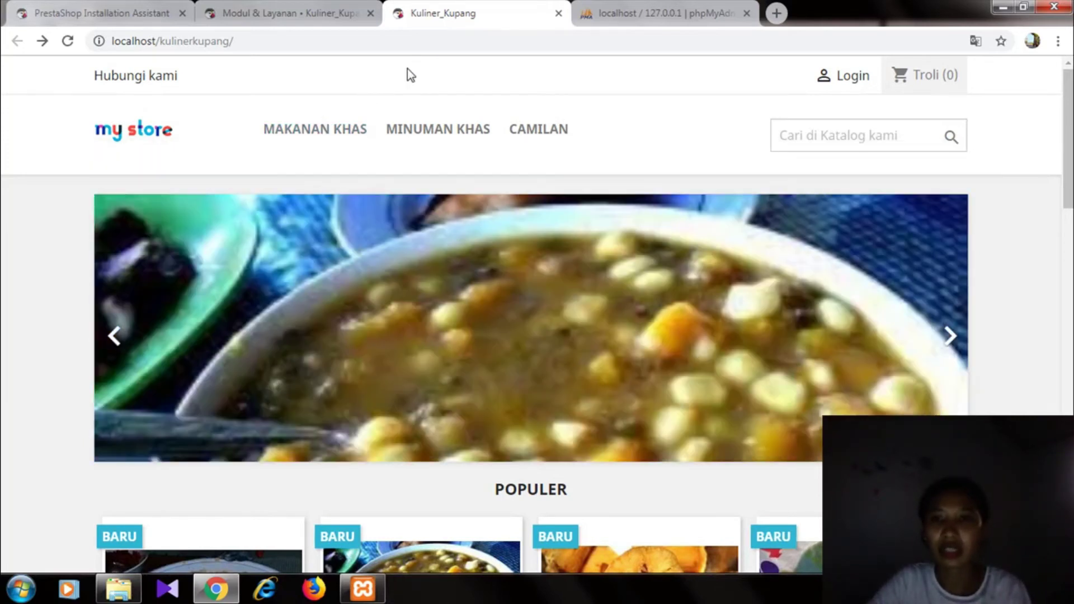
pyautogui.moveTo(458, 134)
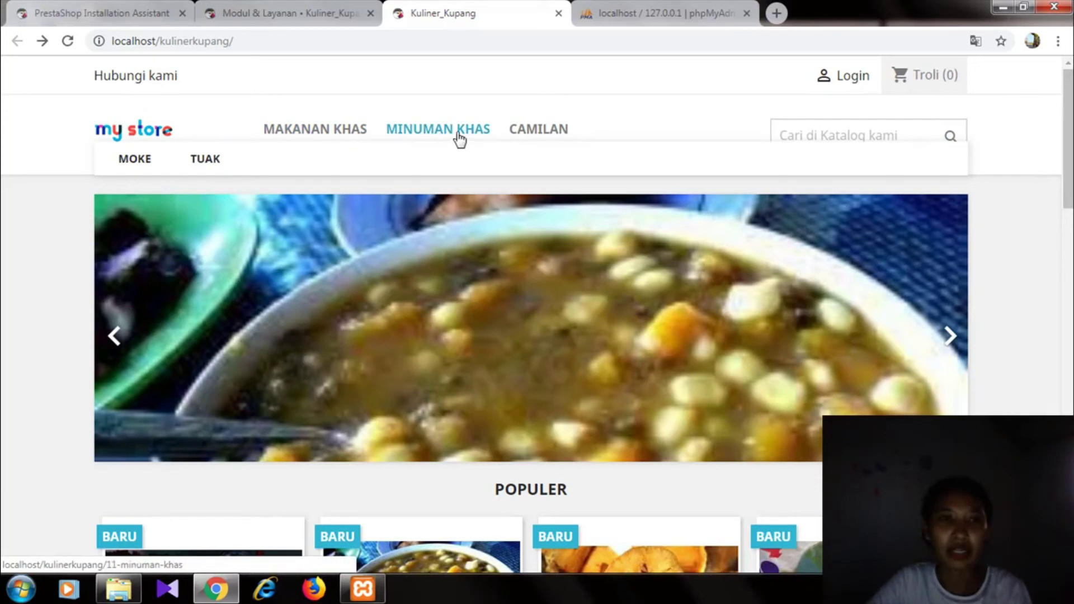
pyautogui.moveTo(344, 139)
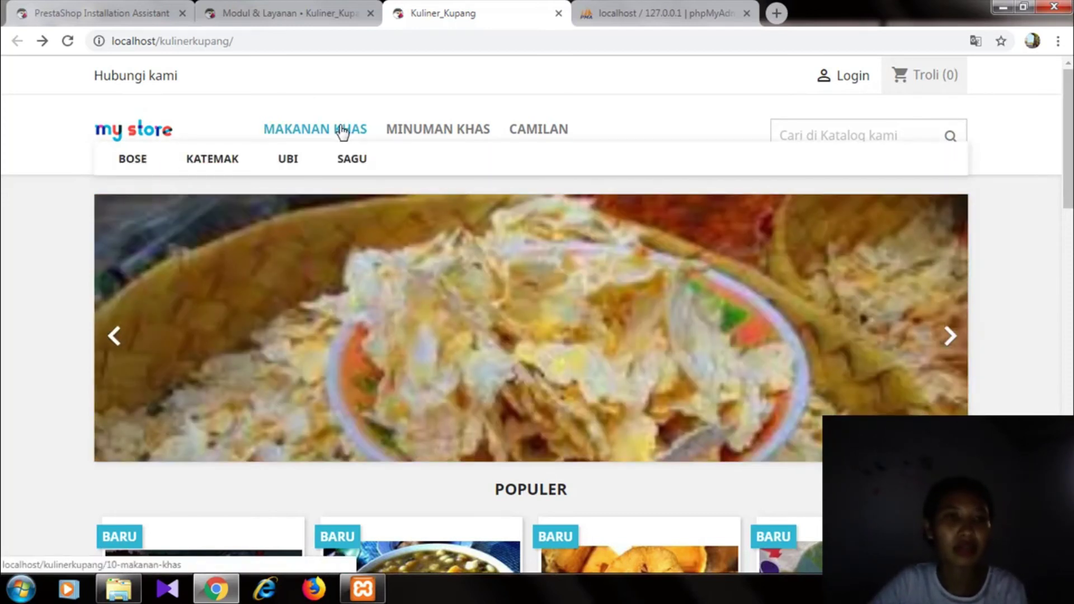
pyautogui.moveTo(407, 134)
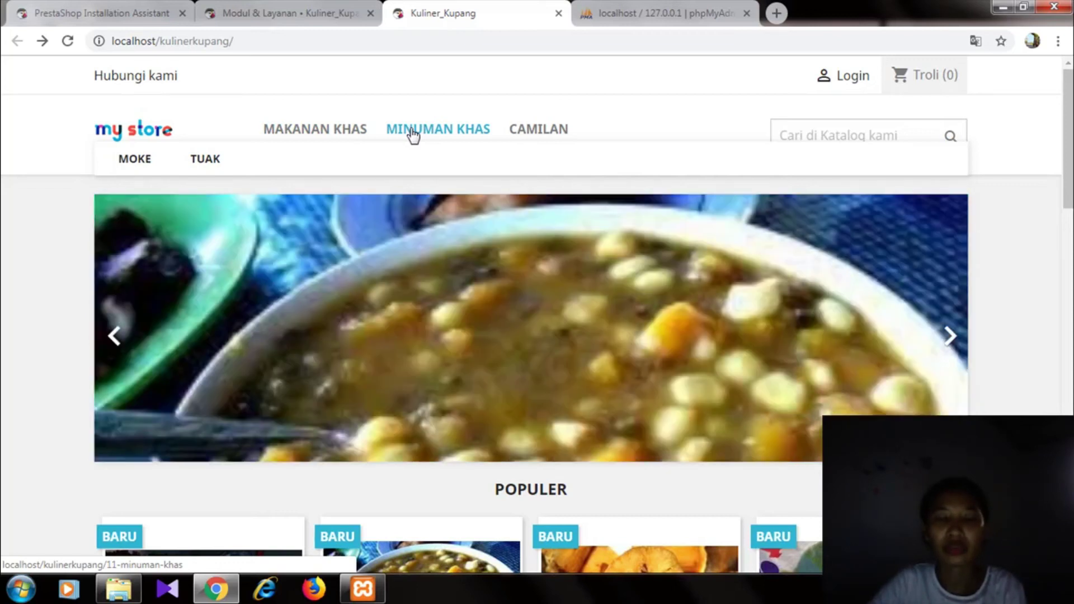
pyautogui.moveTo(527, 144)
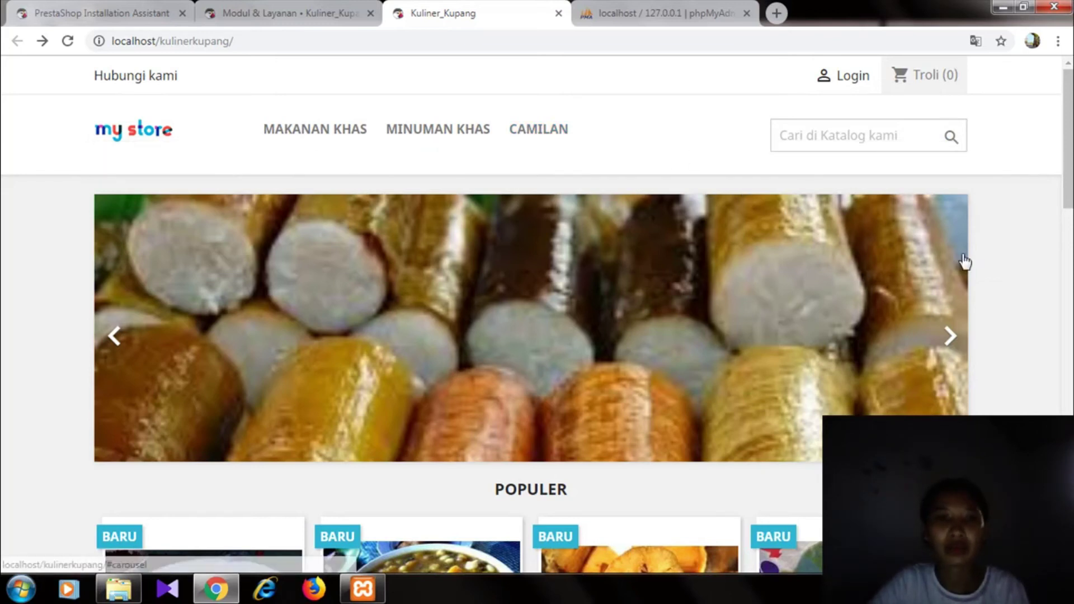
pyautogui.scroll(-5, 1068, 150)
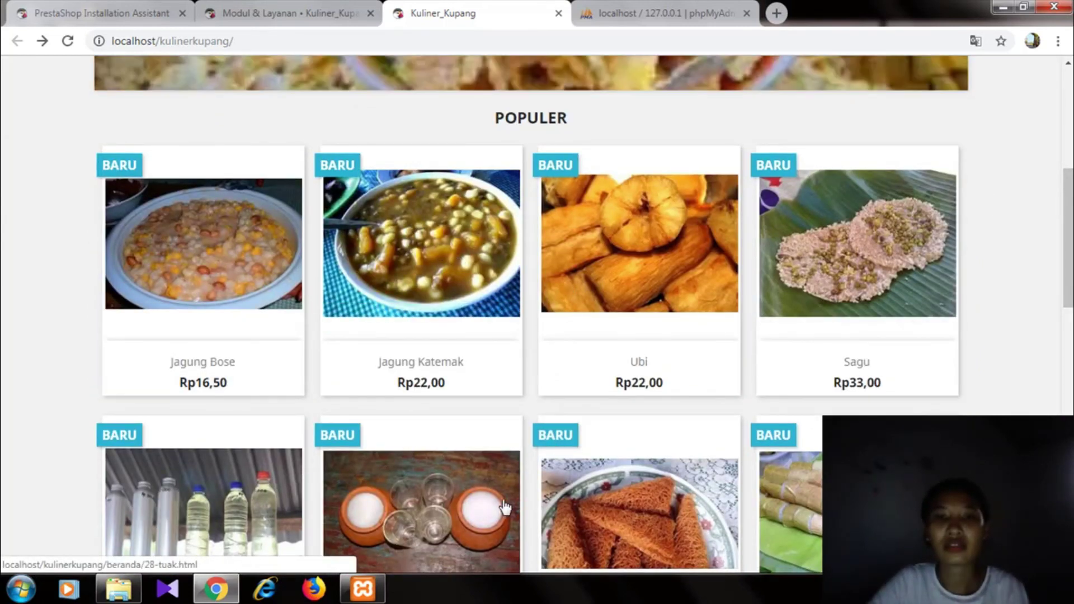
pyautogui.scroll(-6, 1068, 212)
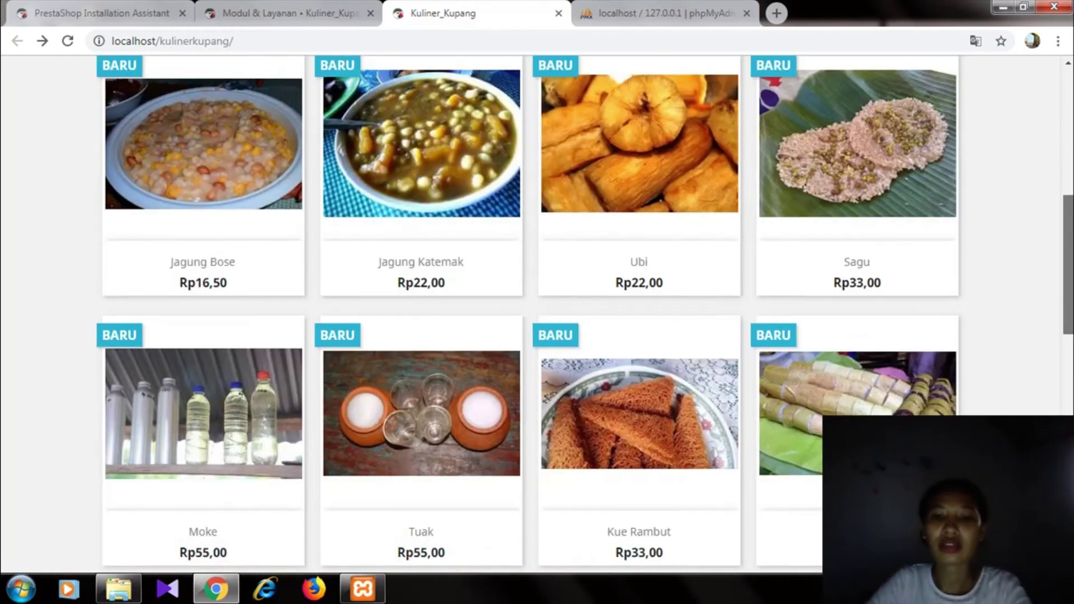
pyautogui.scroll(-5, 1069, 360)
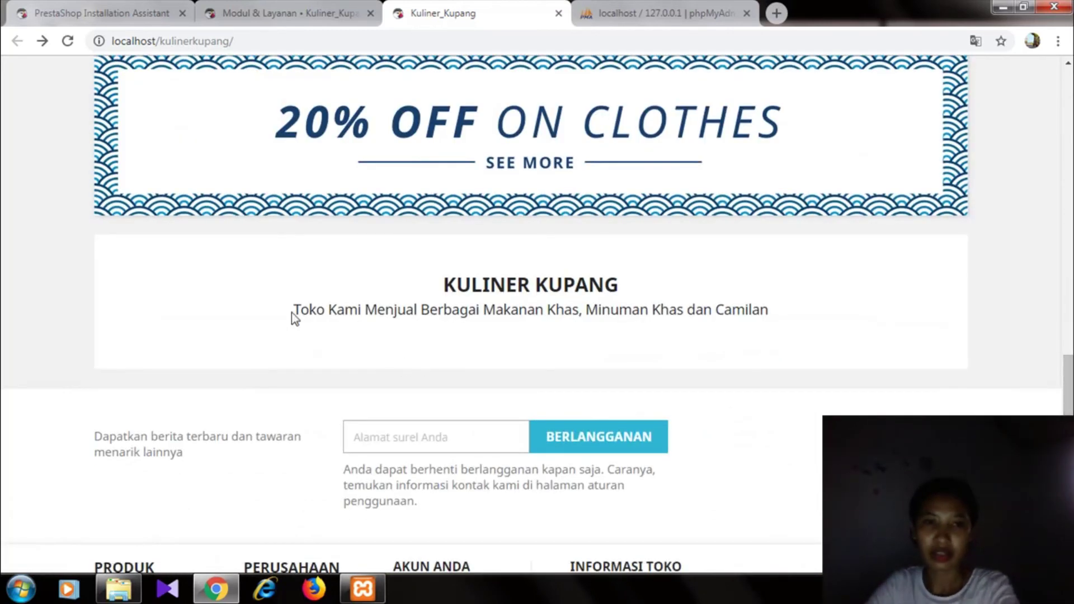